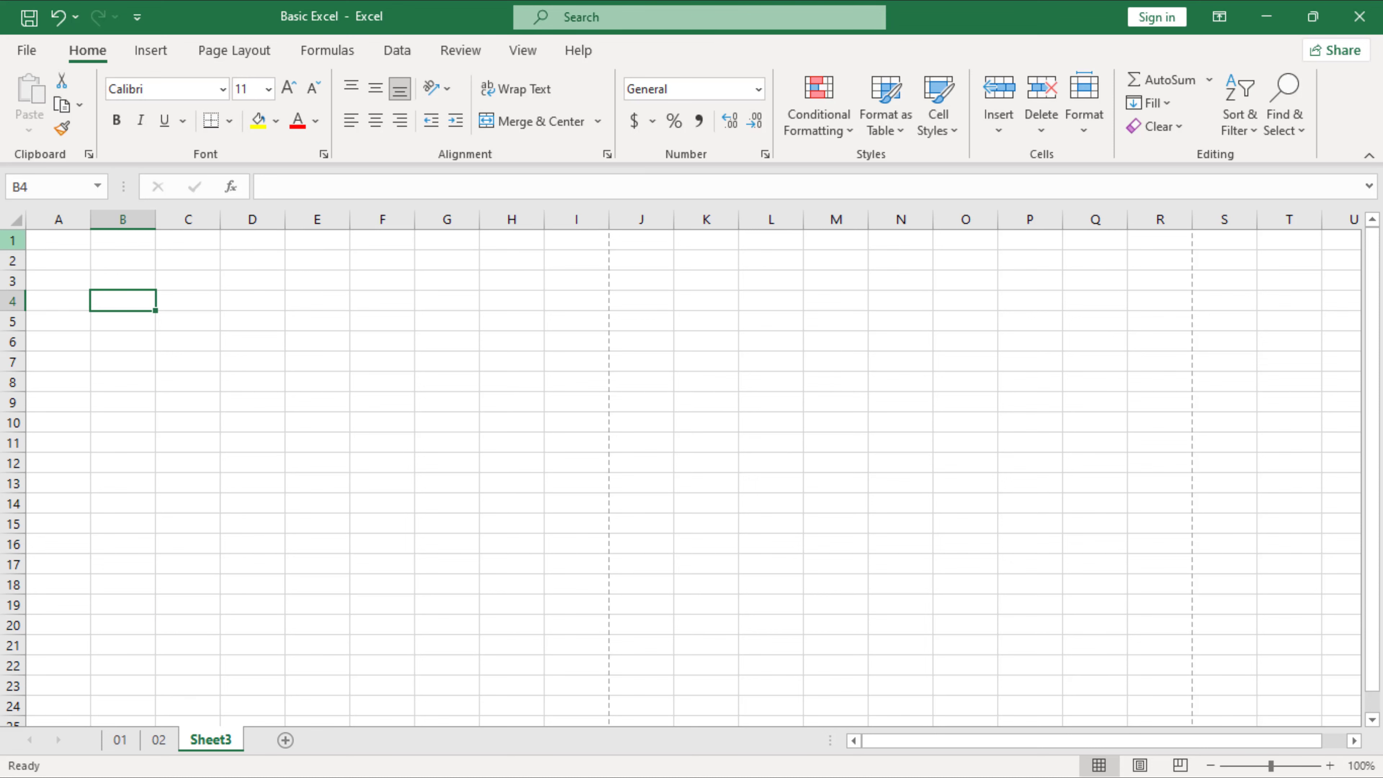
Step: Enter the title 'School Student DataBase' in cell A1 of Sheet3
click(44, 241)
click(124, 246)
click(182, 249)
click(261, 243)
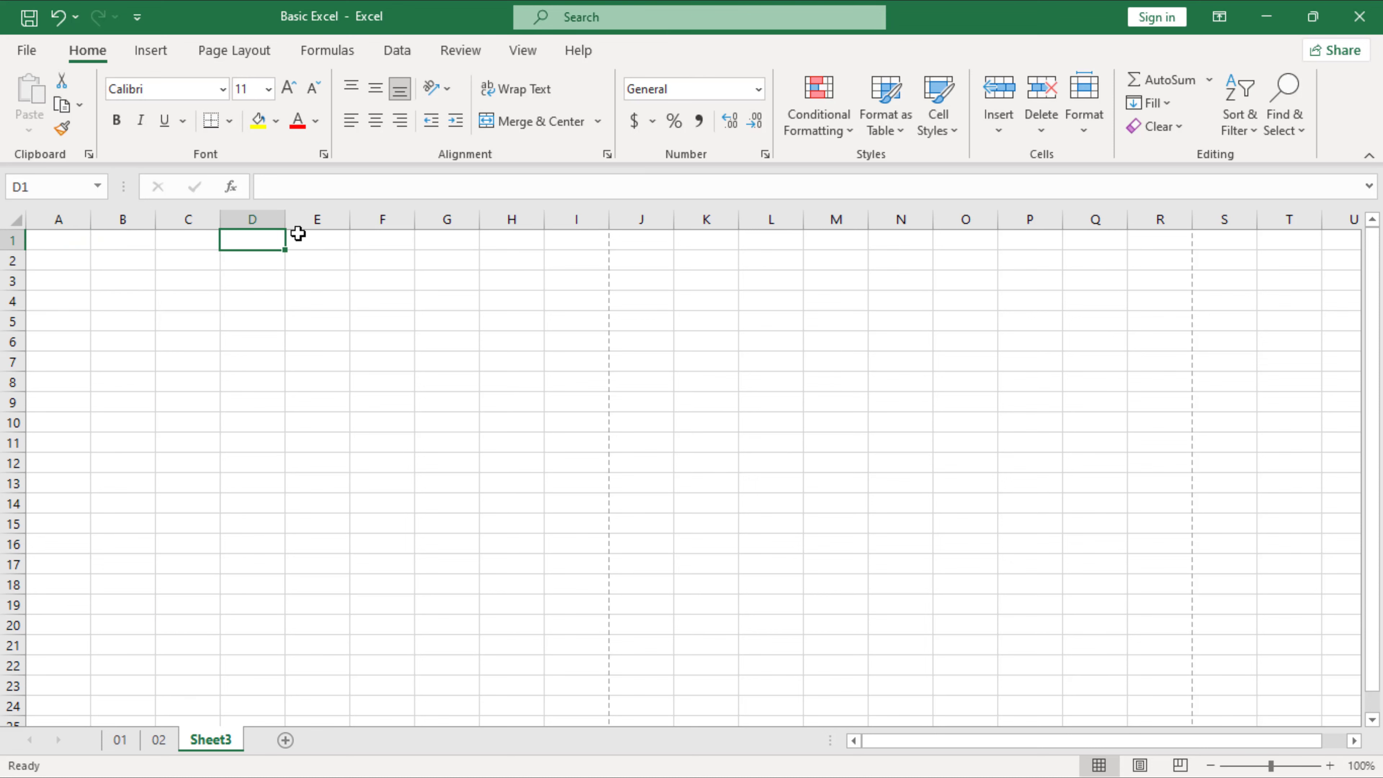
click(308, 245)
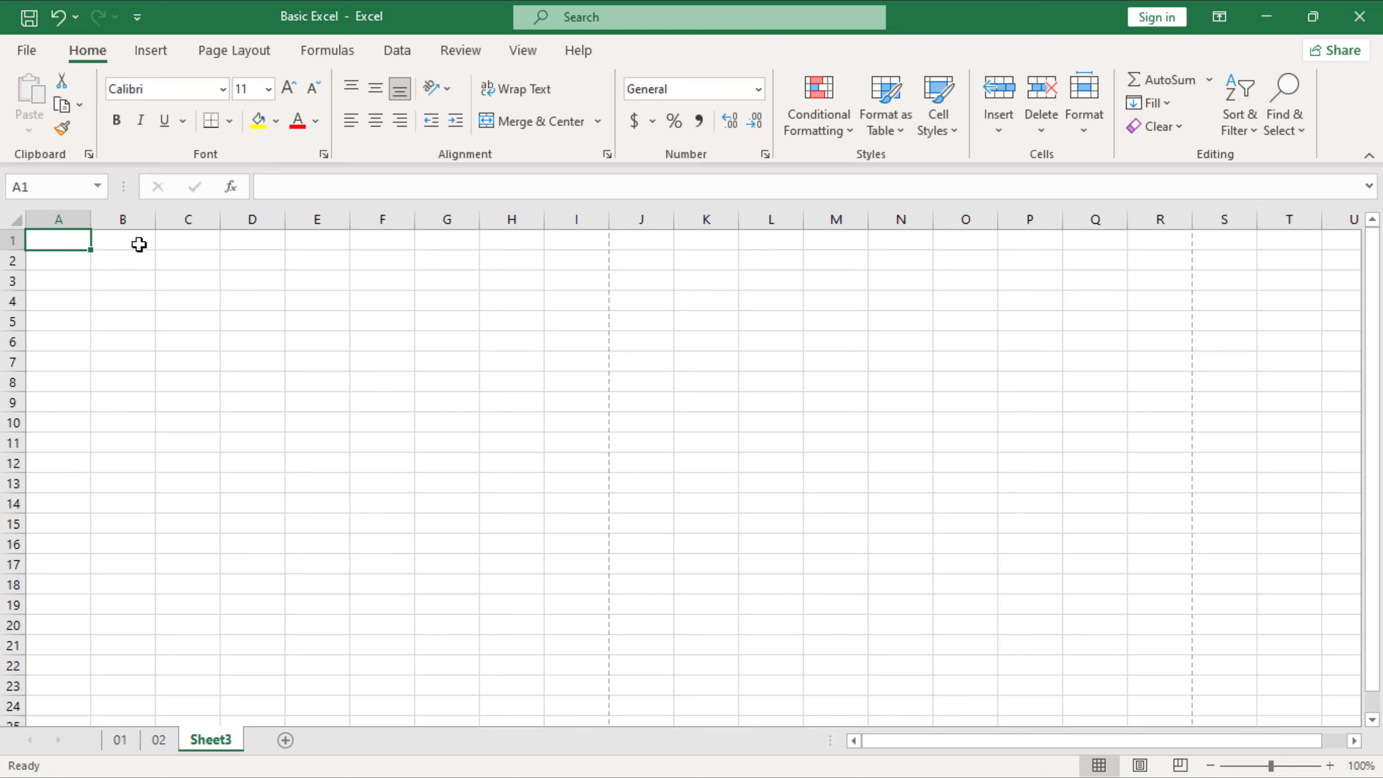
click(126, 245)
key(Left)
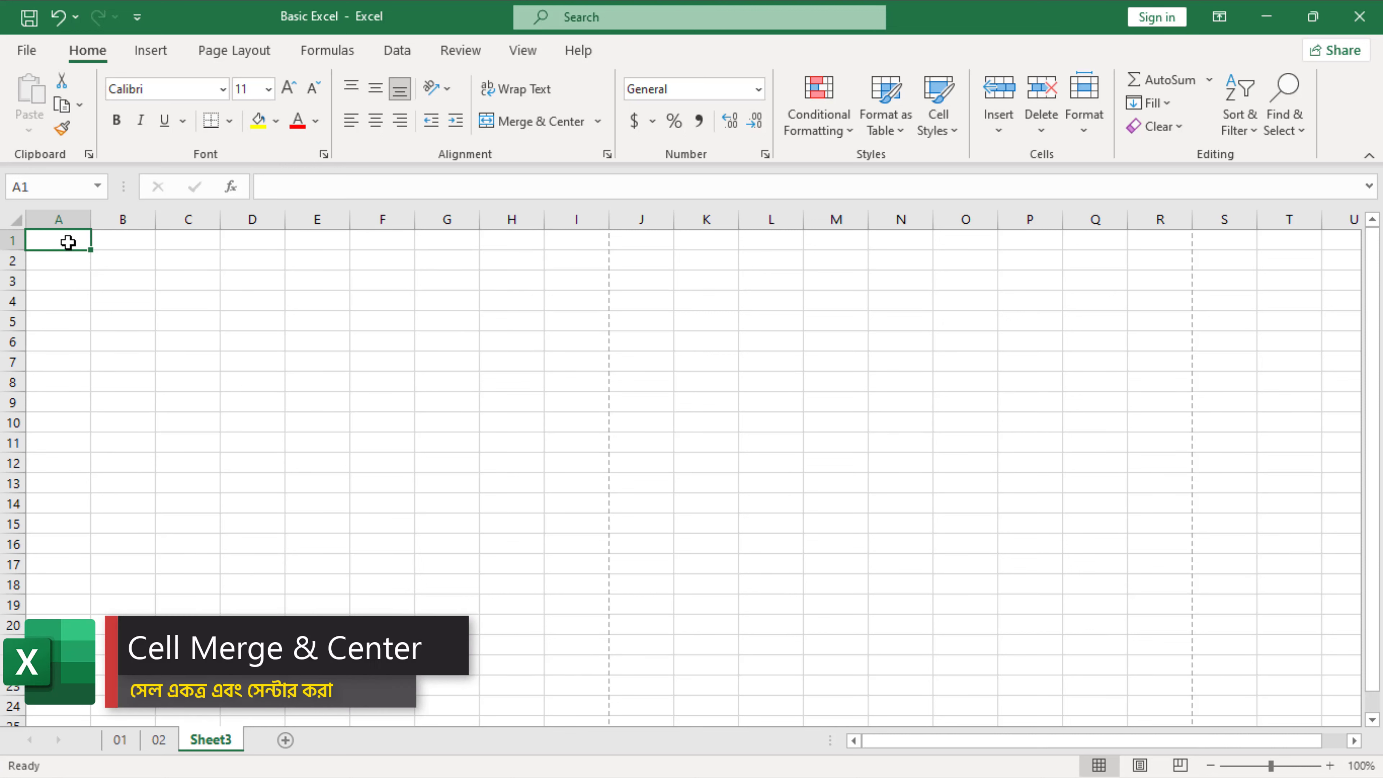
text(Sch)
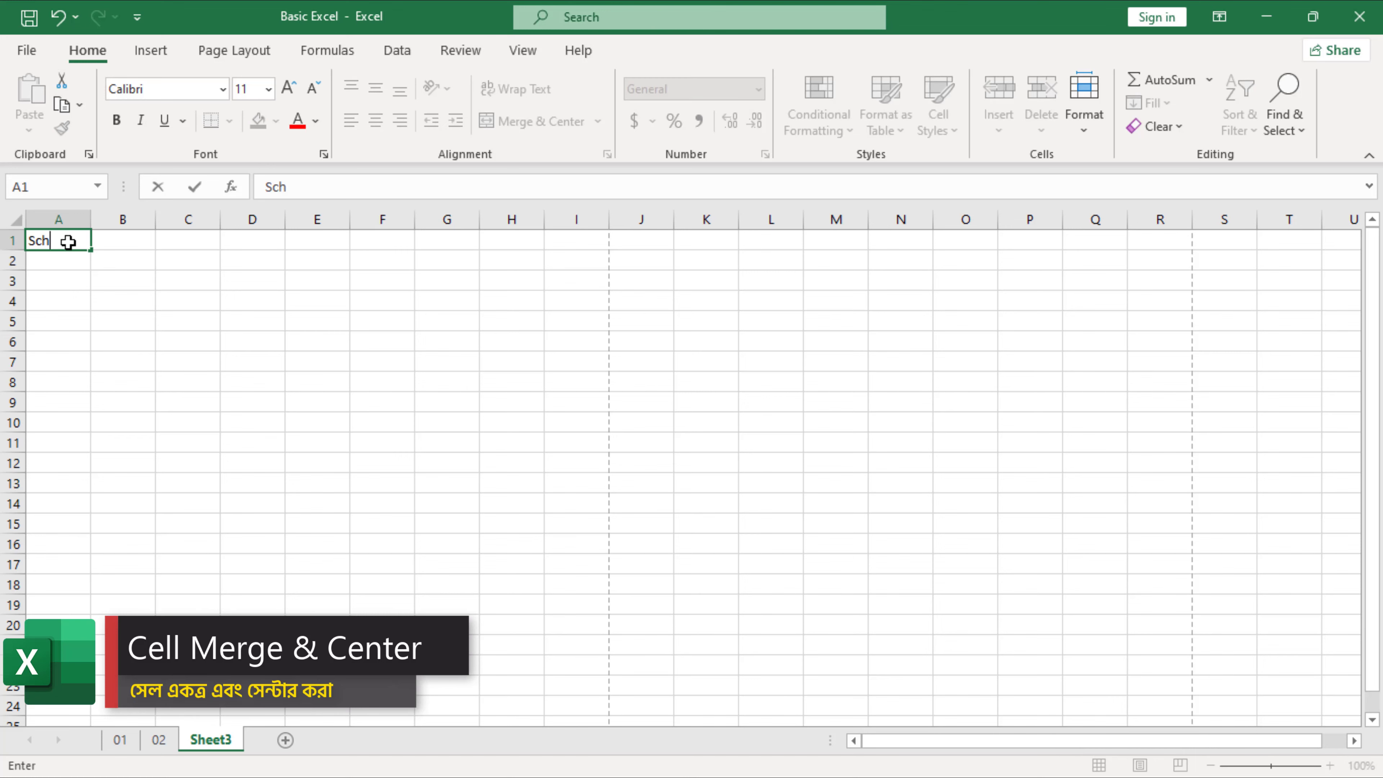
text(ool)
text( Stud)
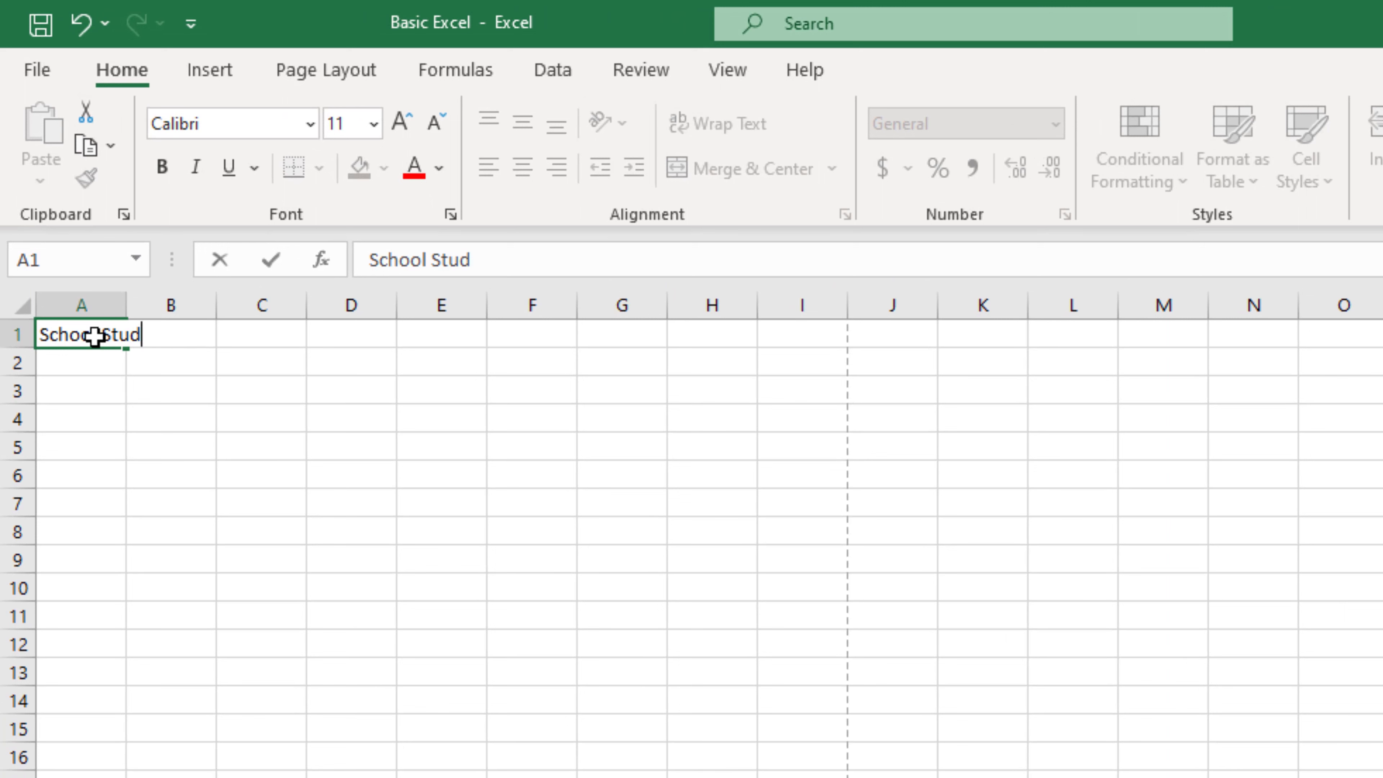
text(ent Da)
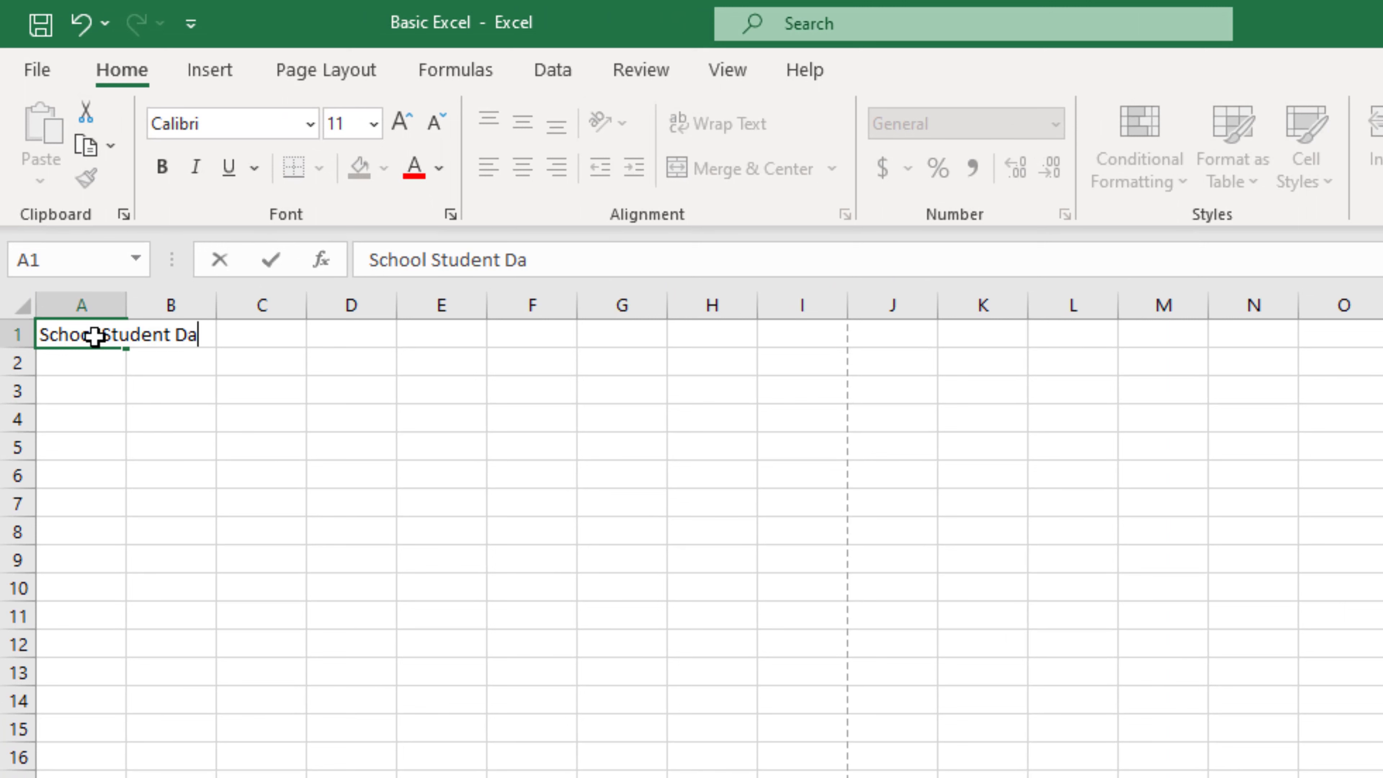
text(taBa)
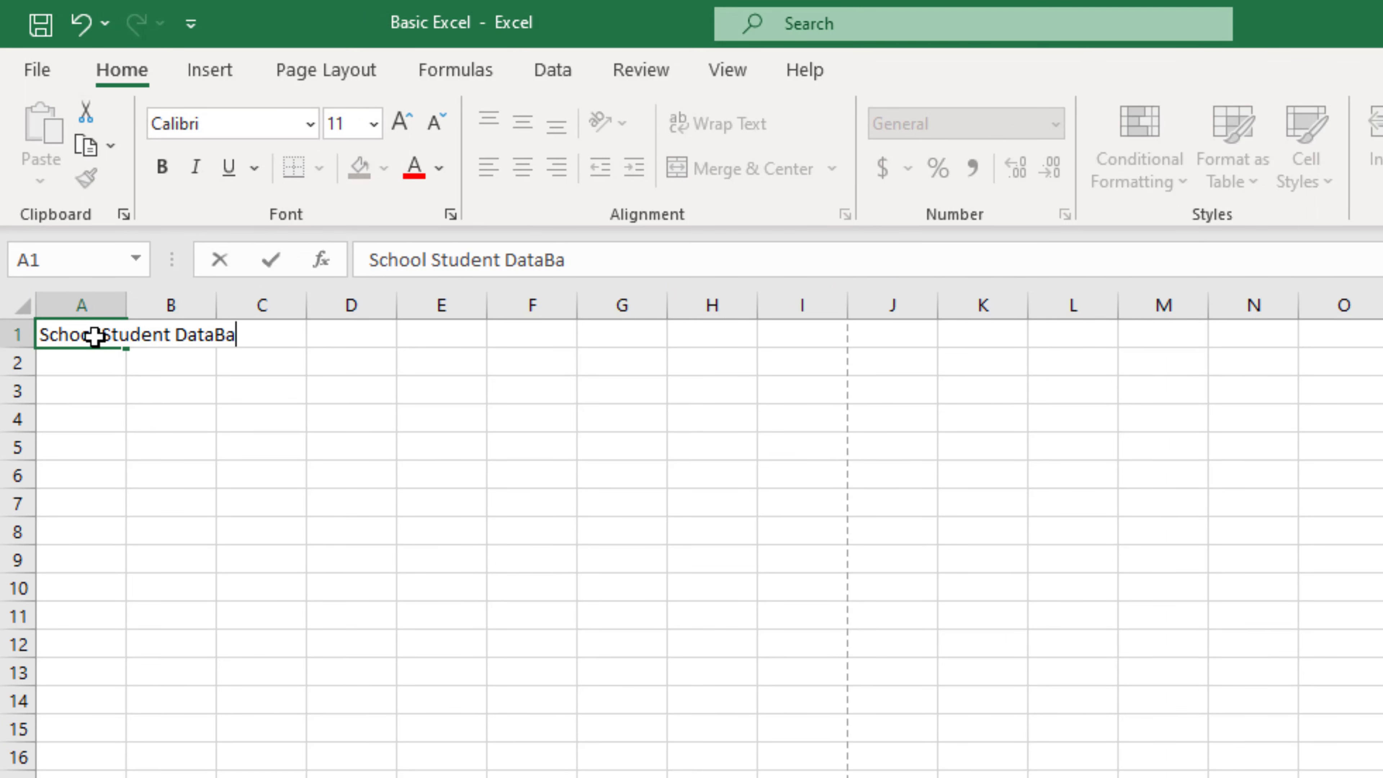
text(se)
Step: Commit the title and check how it sits in A1 beside B1 and C1
click(95, 364)
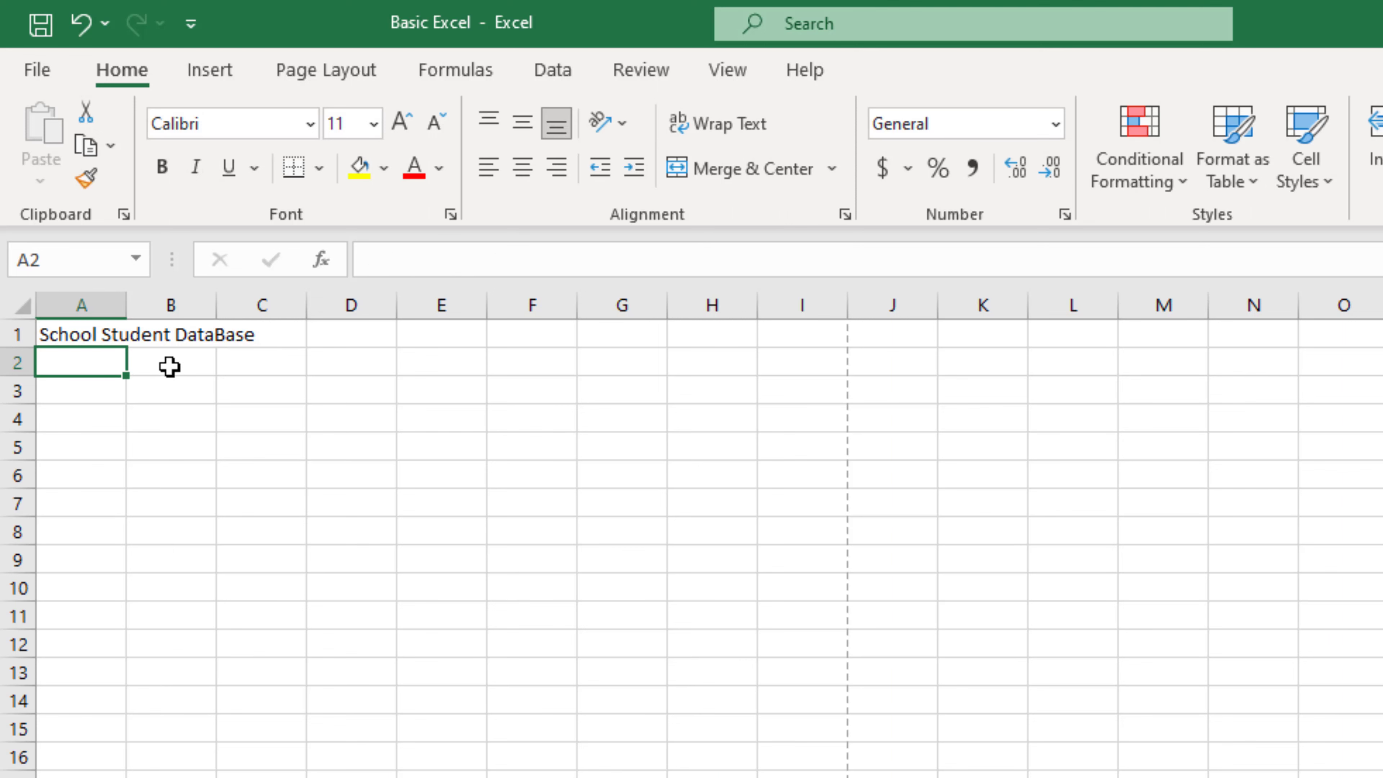
click(238, 382)
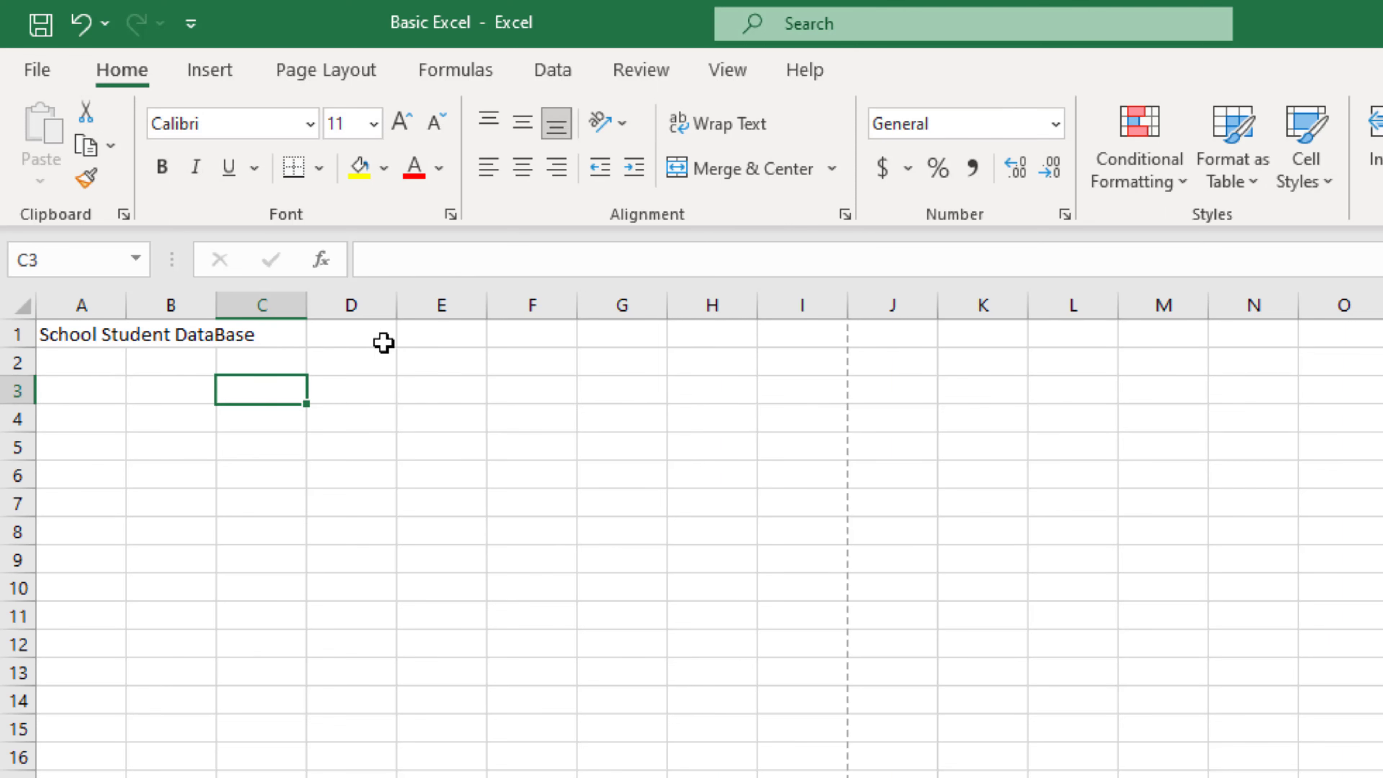
click(141, 334)
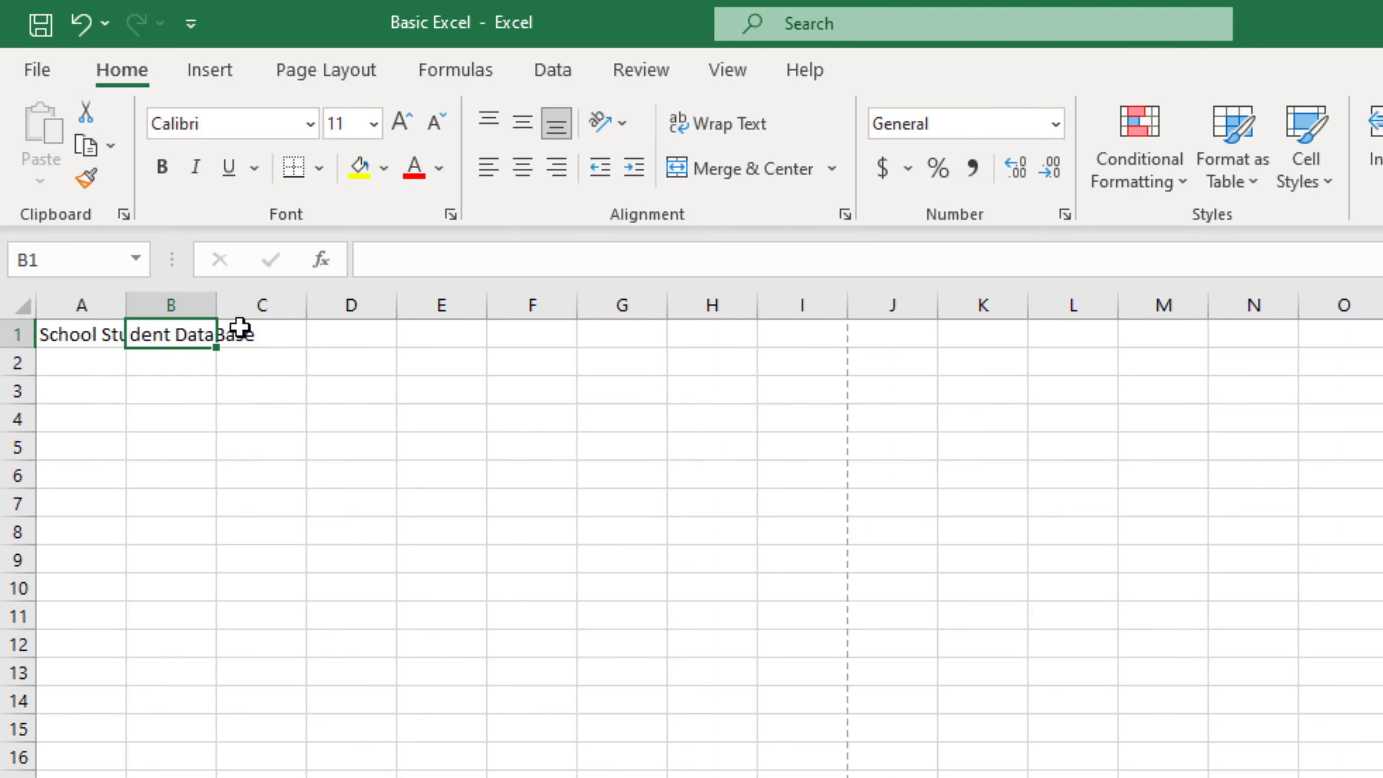
click(239, 329)
click(136, 331)
click(92, 334)
click(164, 334)
click(68, 330)
click(163, 335)
click(69, 333)
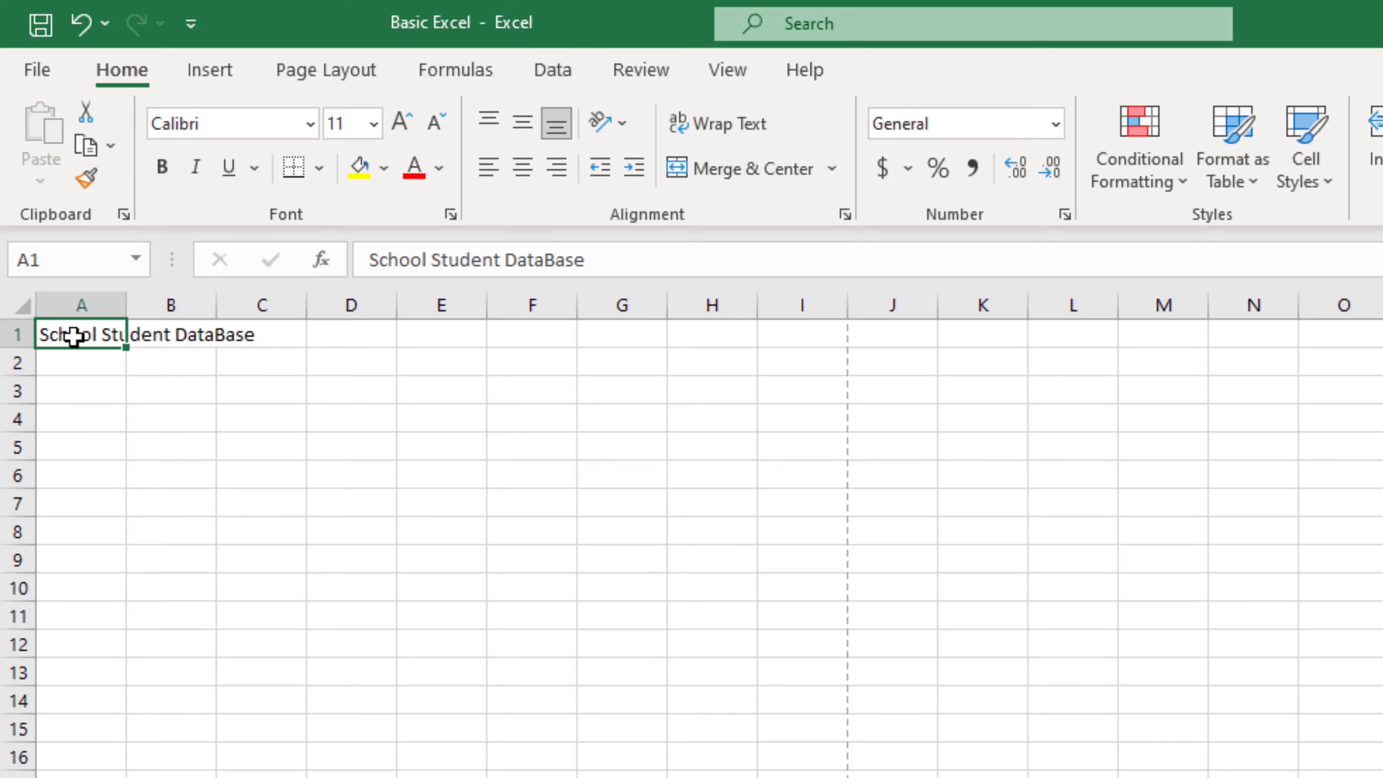
Step: Merge and centre the title across cells A1:C1
drag(120, 335, 310, 371)
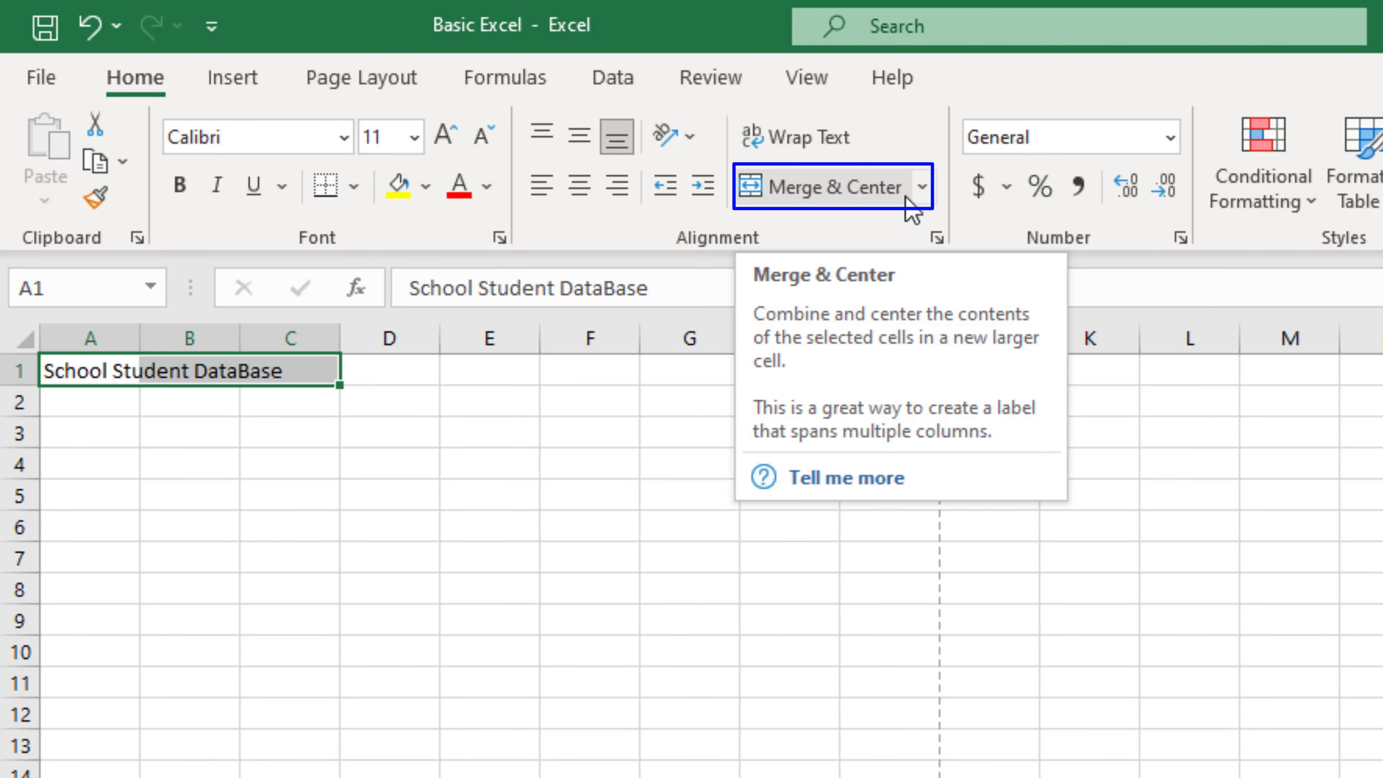
click(815, 190)
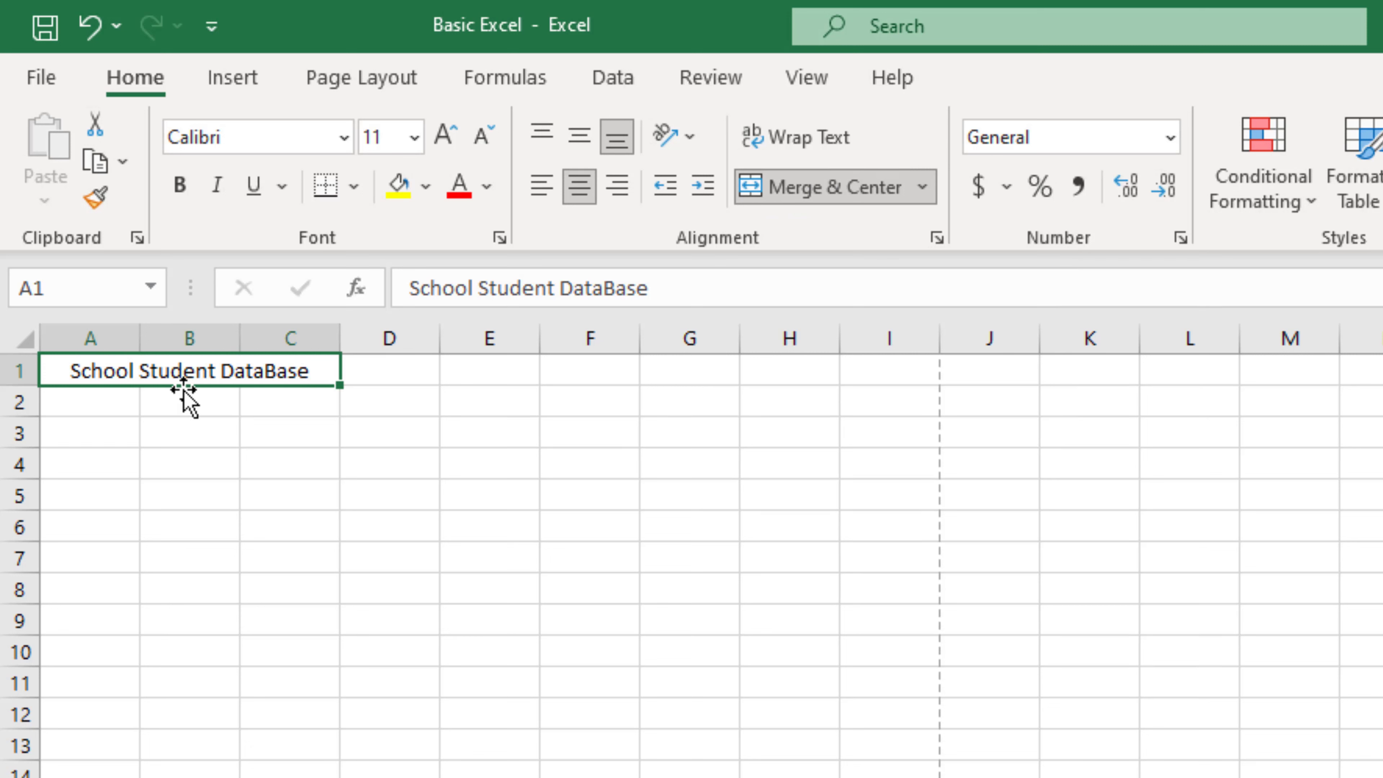
click(289, 436)
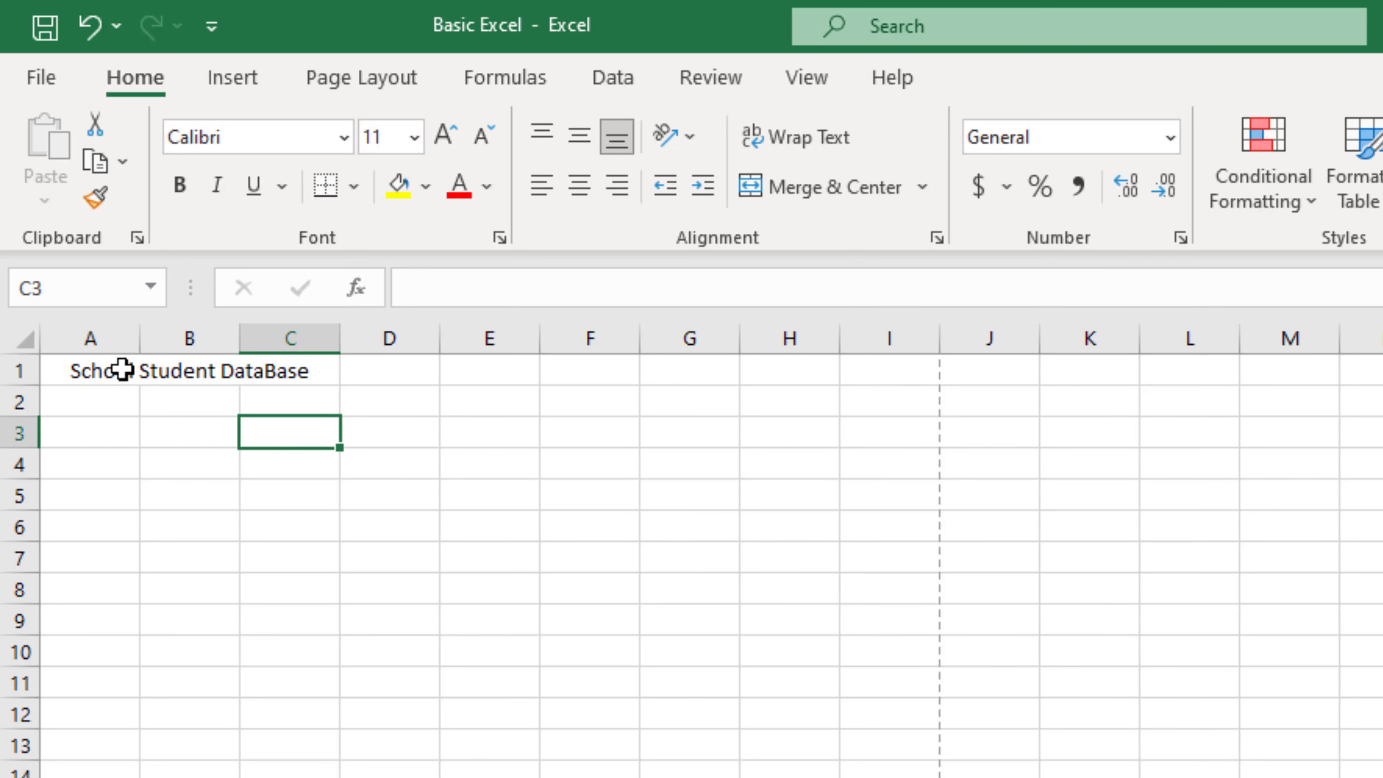
click(107, 371)
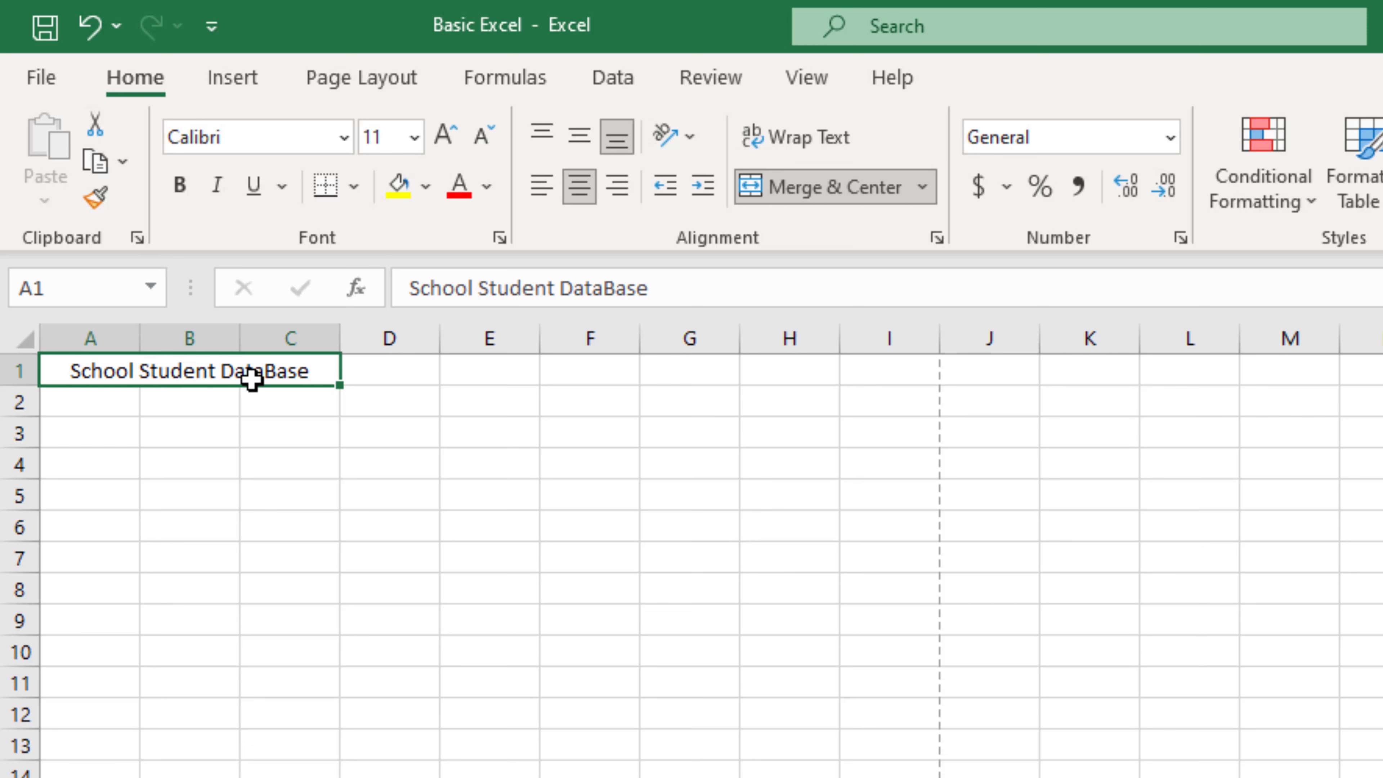
Step: Format the title as bold, 14-point text in green font colour
double_click(206, 372)
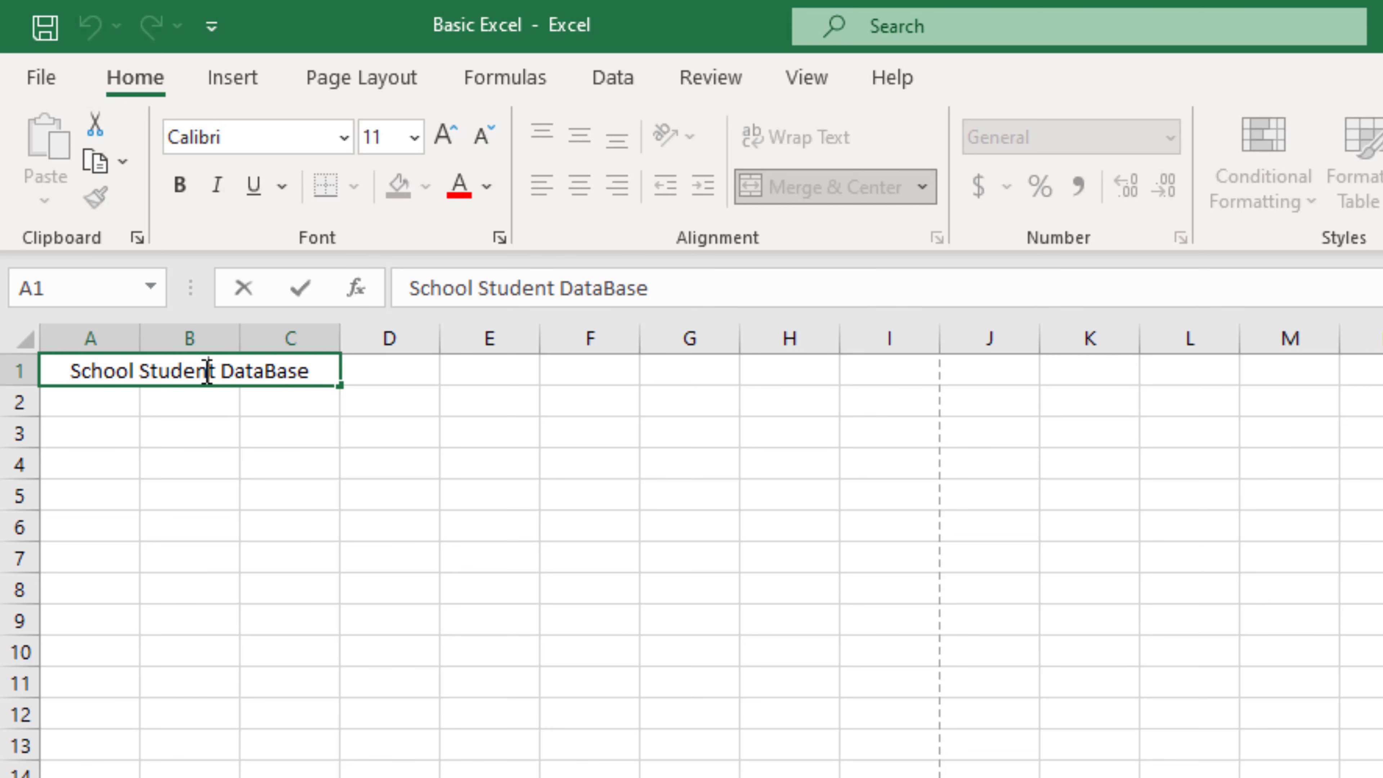
key(Escape)
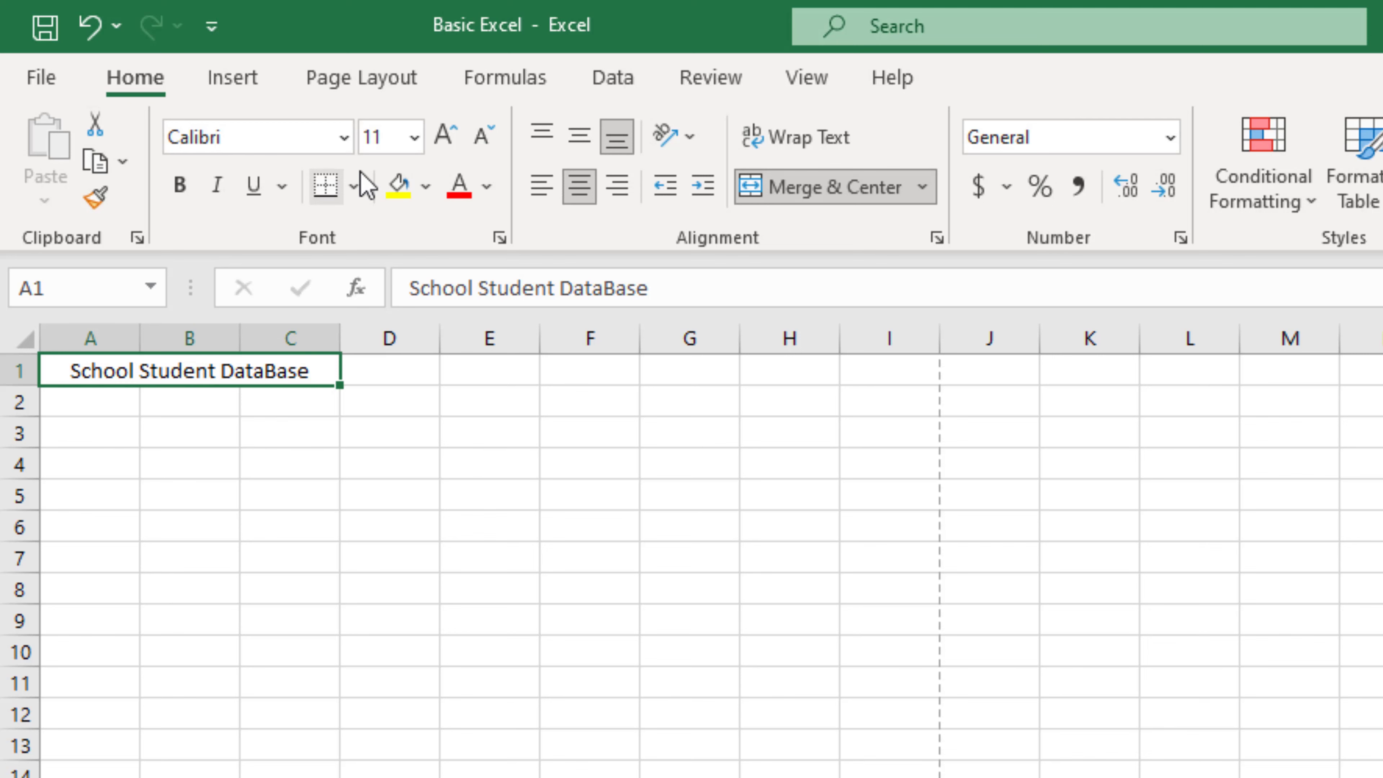
click(446, 139)
click(446, 139)
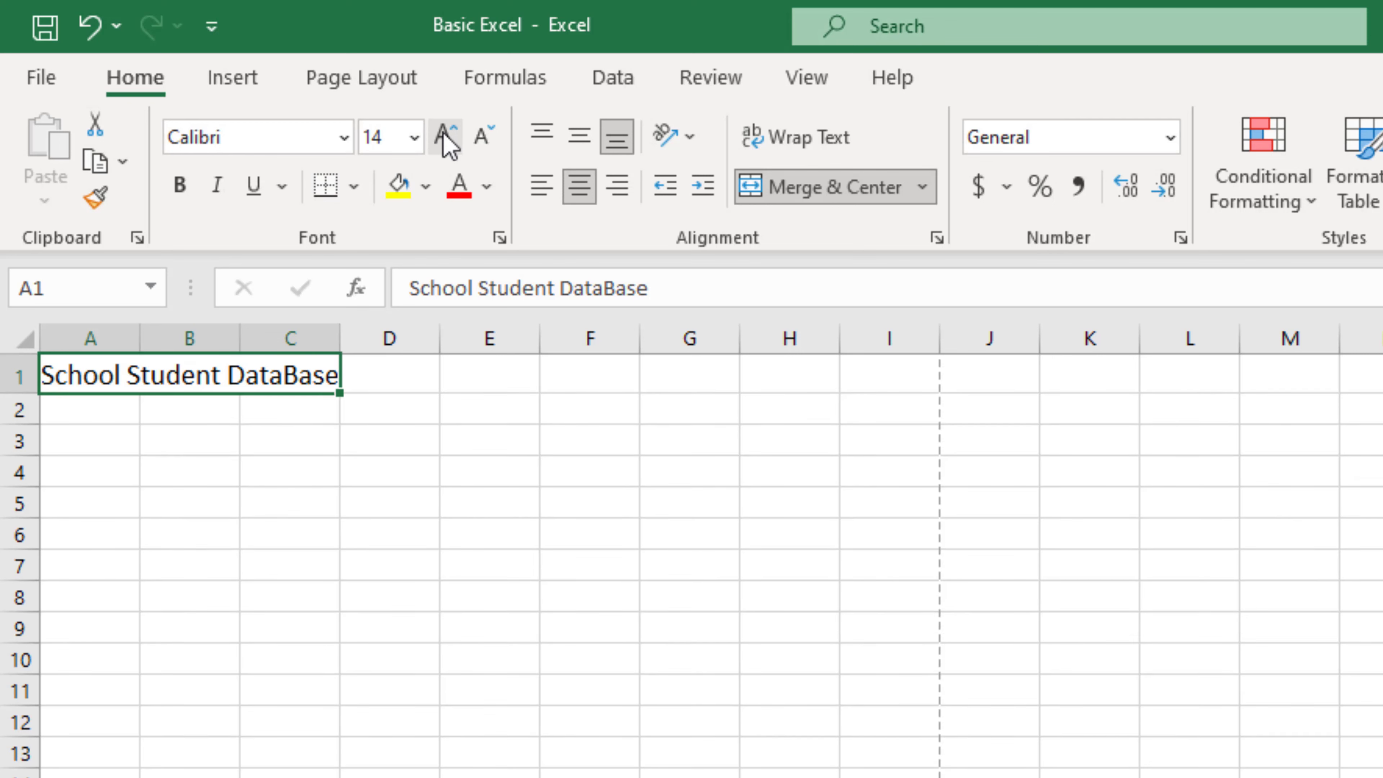
click(180, 185)
click(488, 188)
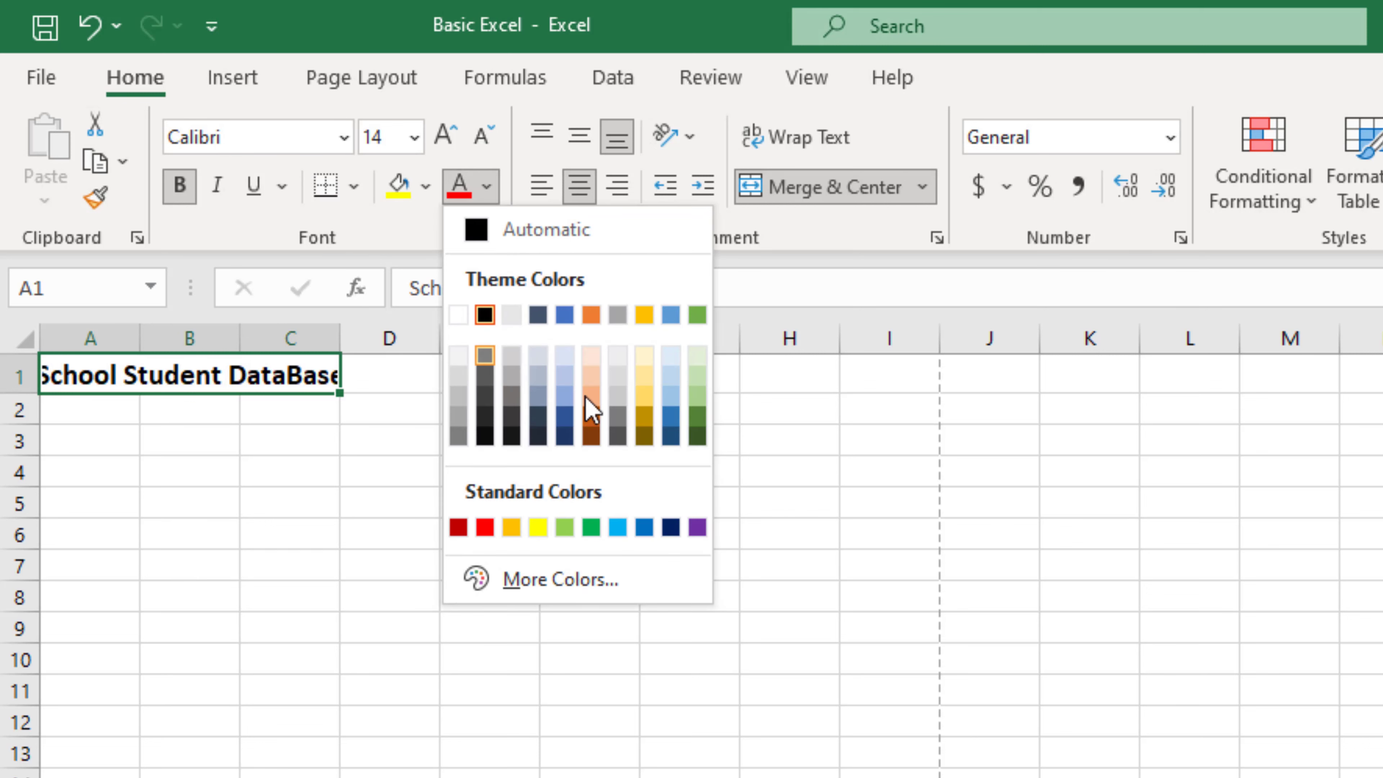
click(591, 527)
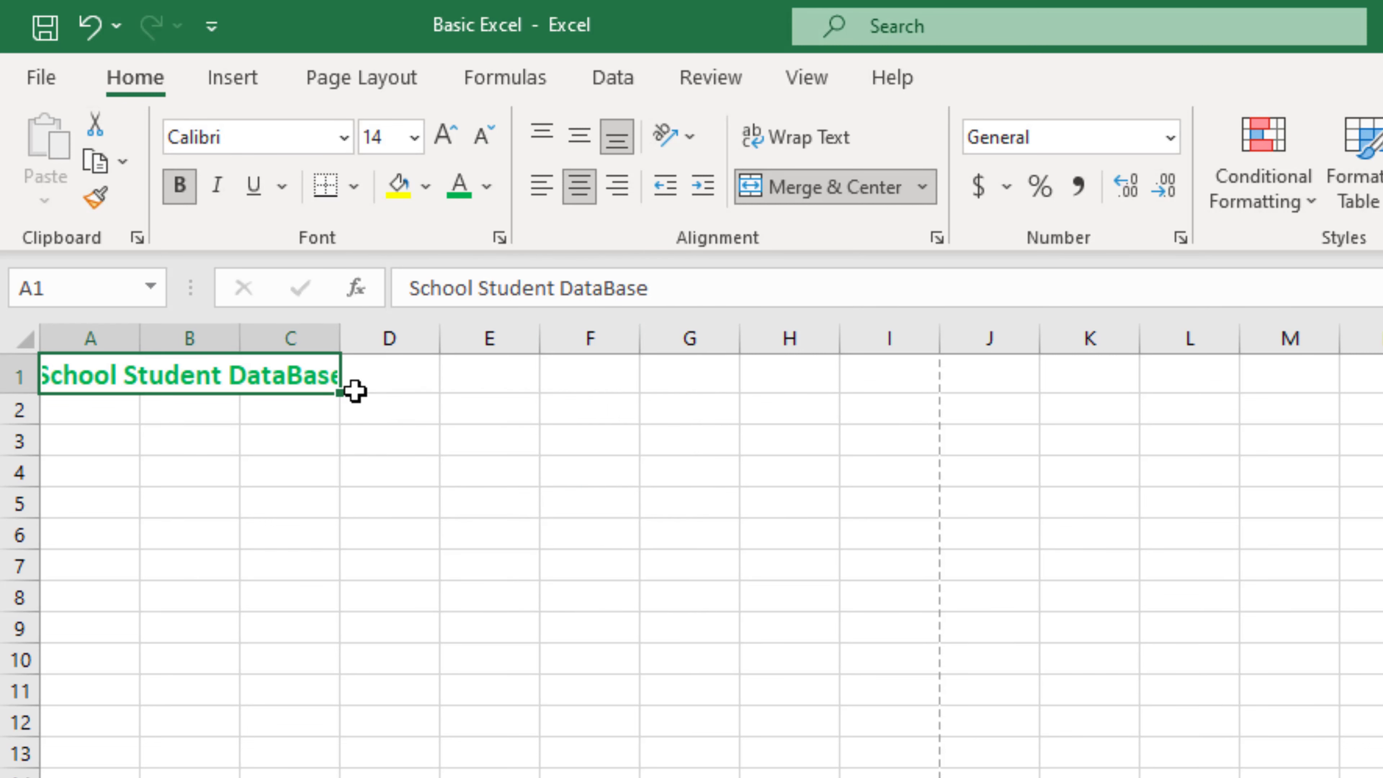
click(373, 440)
click(105, 375)
Step: Unmerge A1:D1 so the green title sits left-aligned in A1, overflowing into B1 and C1
drag(73, 371, 389, 376)
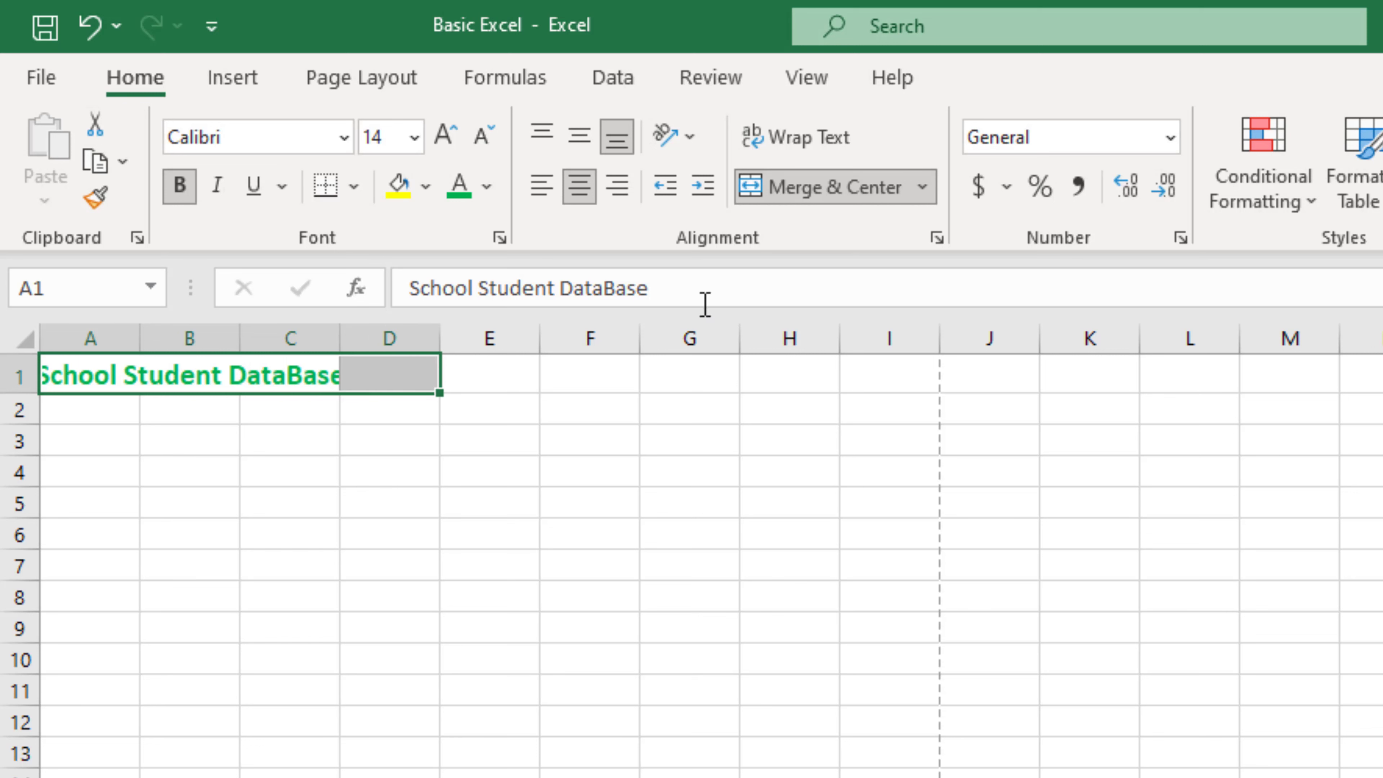
click(802, 193)
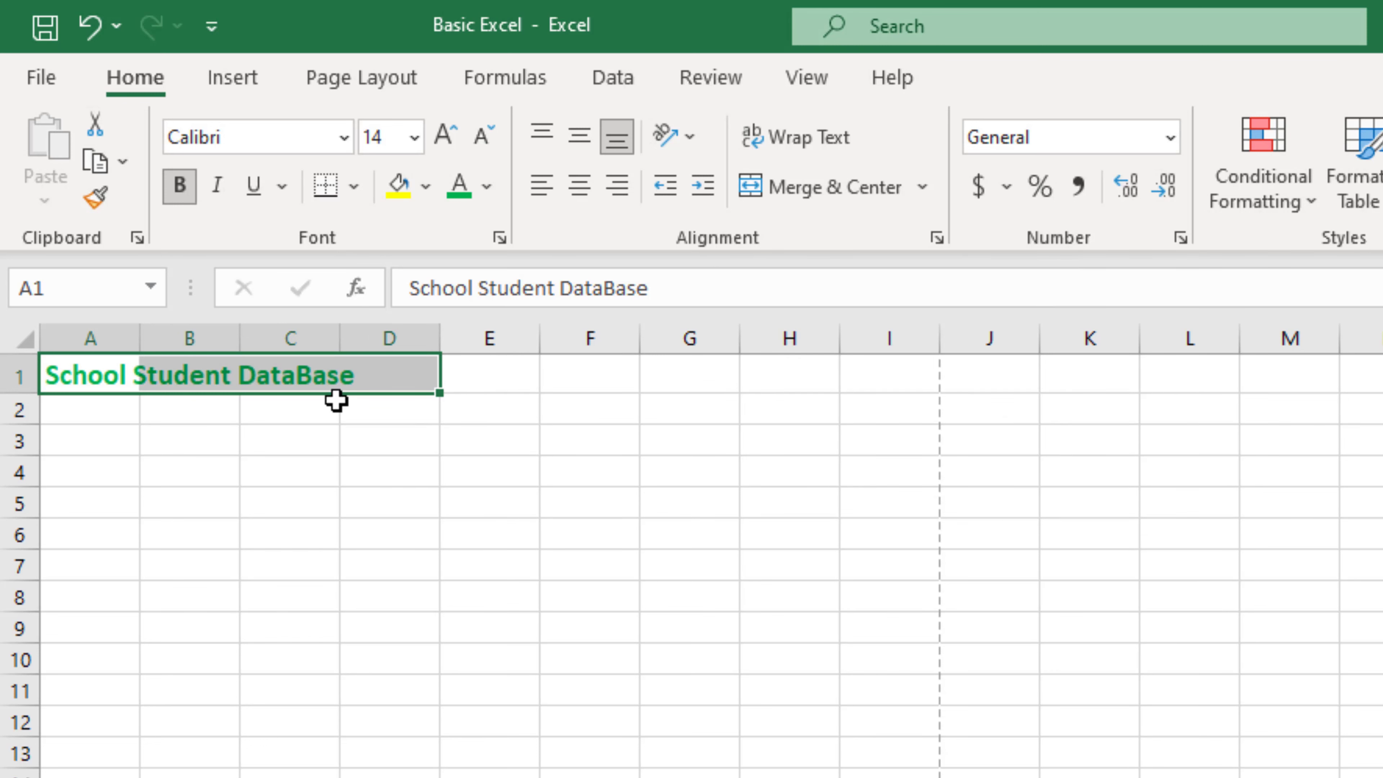
click(299, 378)
click(376, 377)
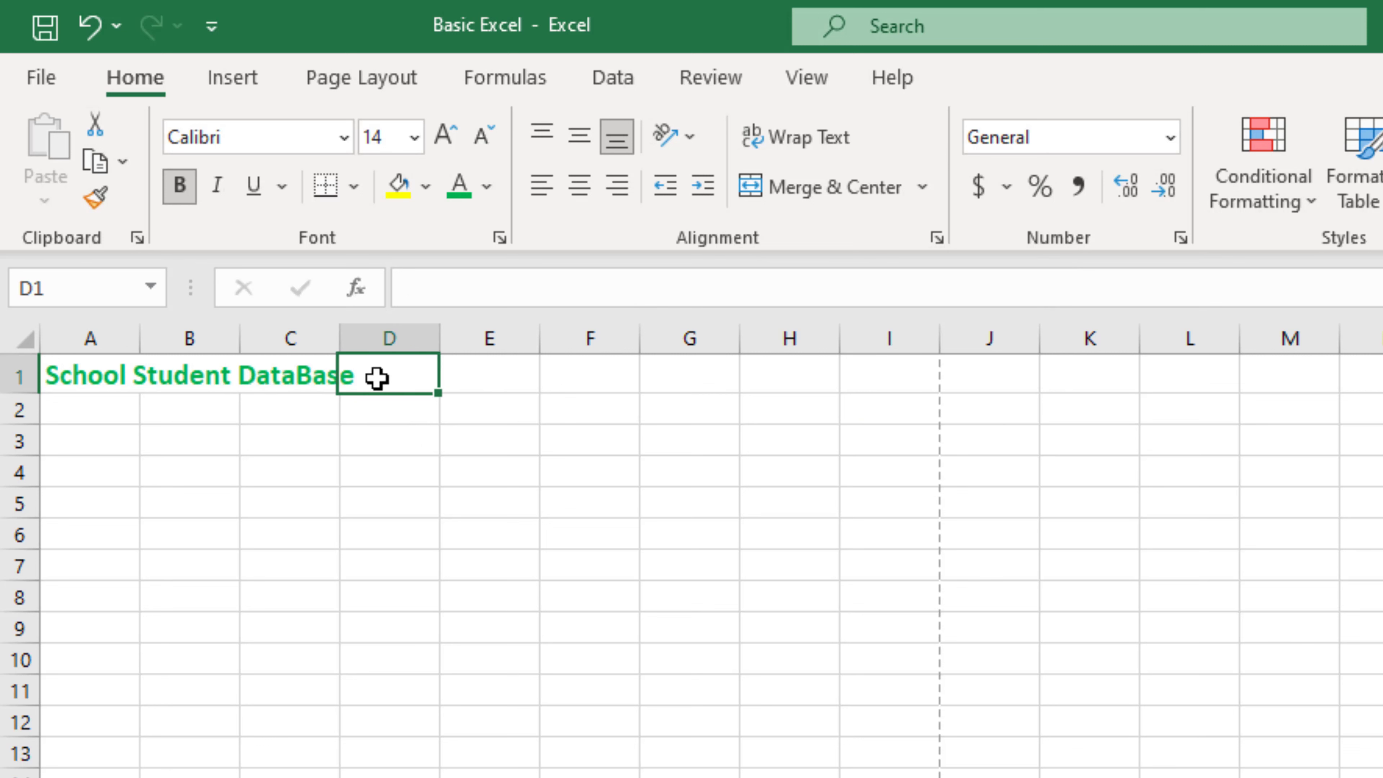
click(300, 556)
click(280, 388)
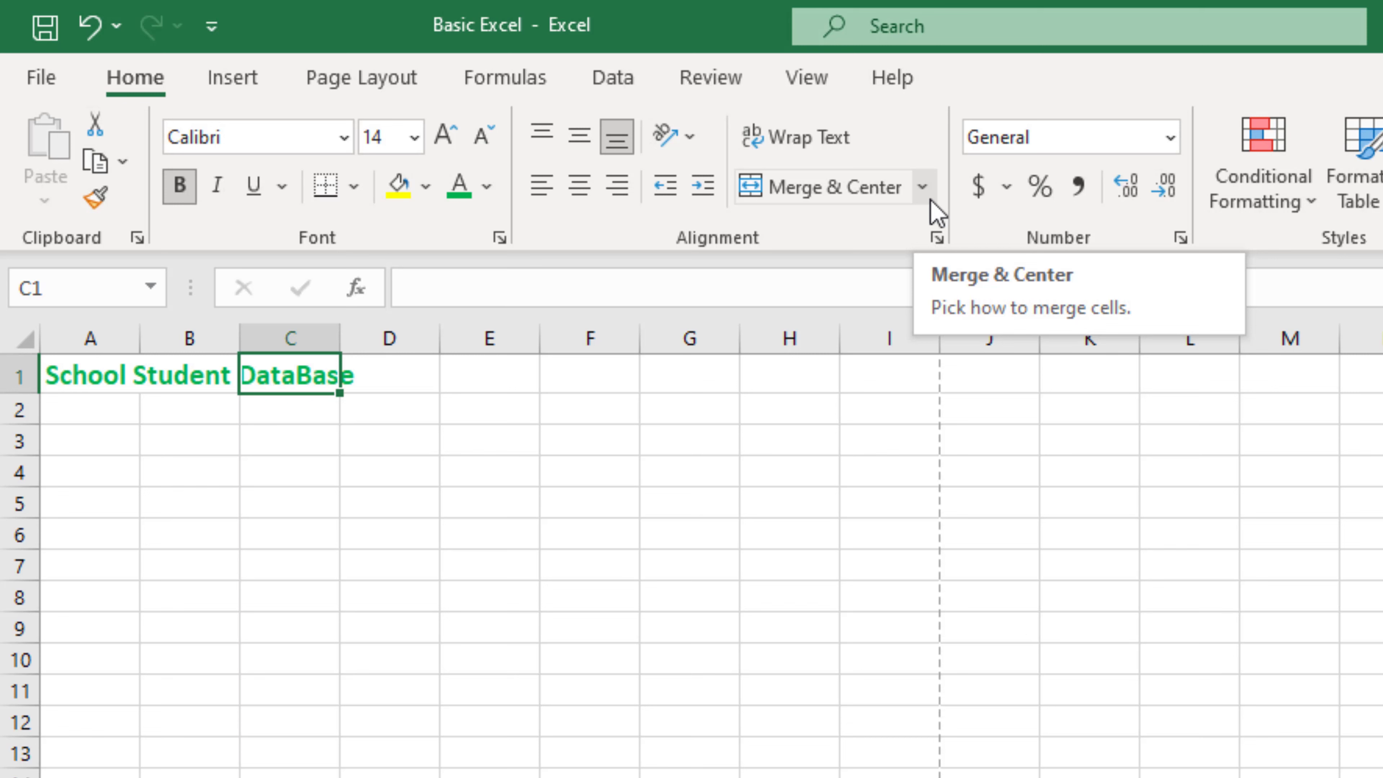
click(75, 410)
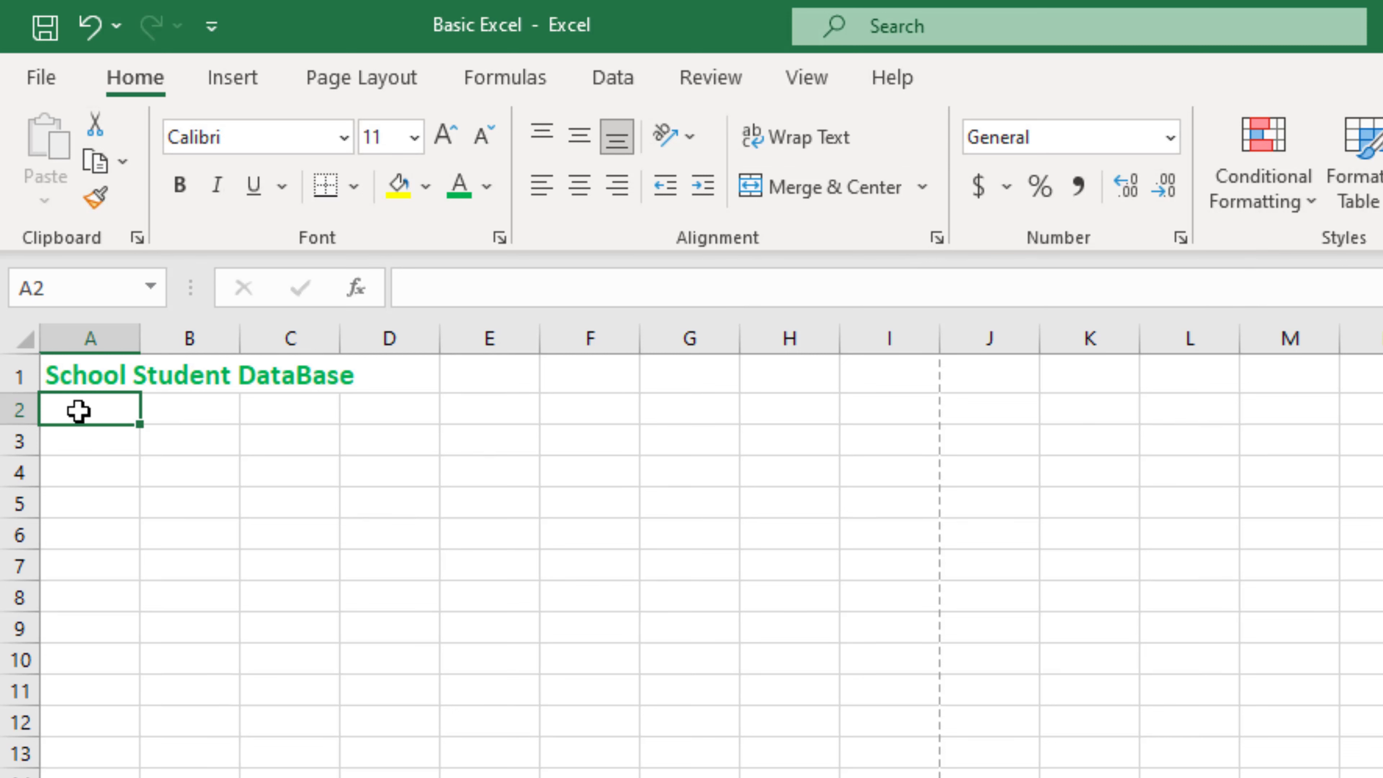
Step: Enter the headers Name in A2 and Class in B2
click(109, 327)
click(23, 409)
click(65, 415)
text(Name)
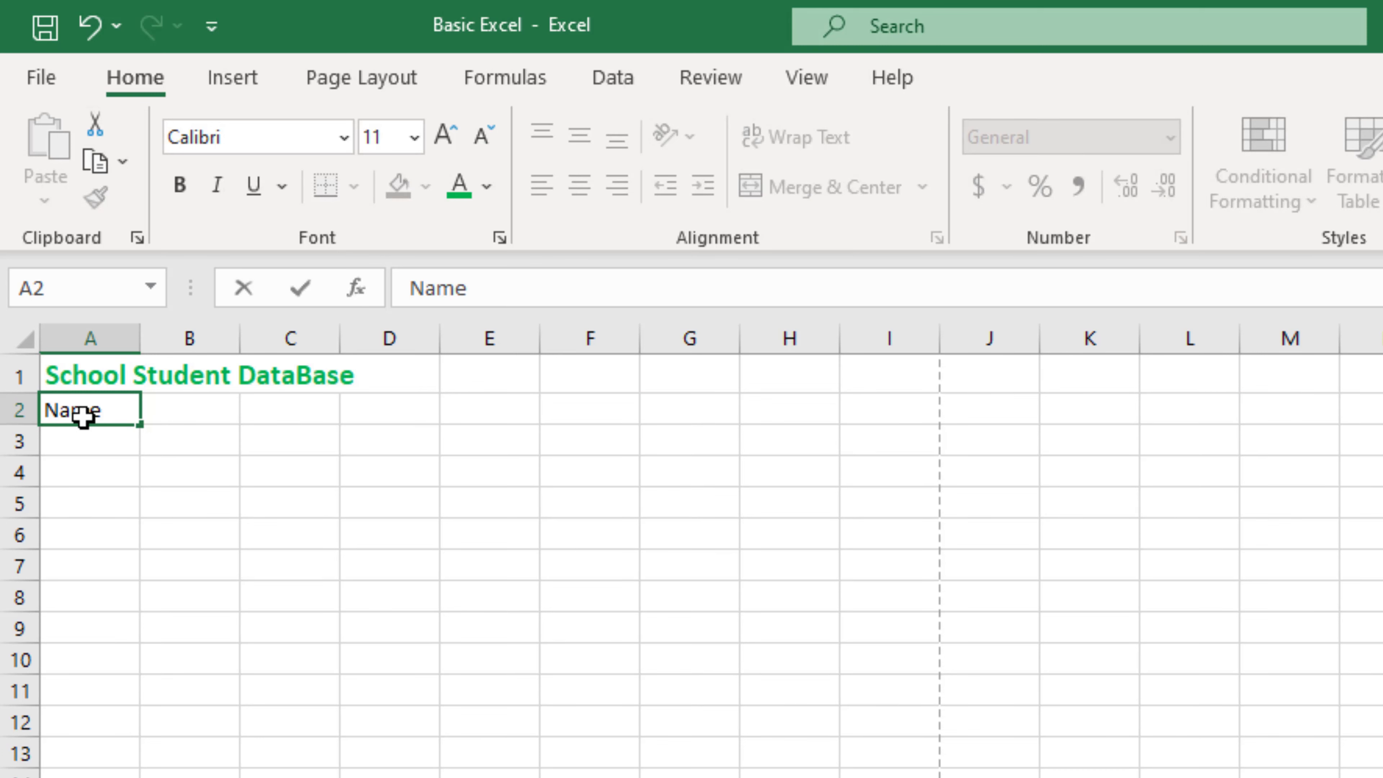
click(192, 415)
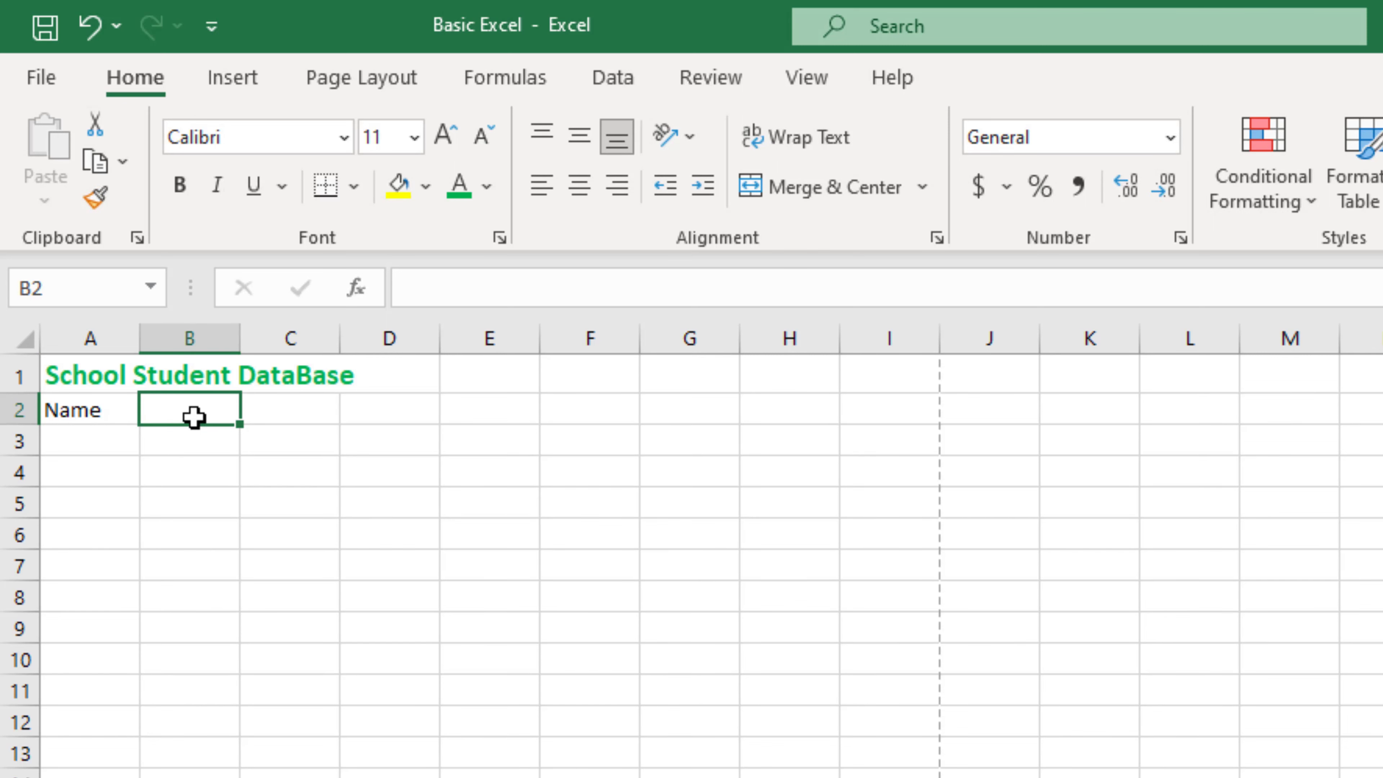
text(Class)
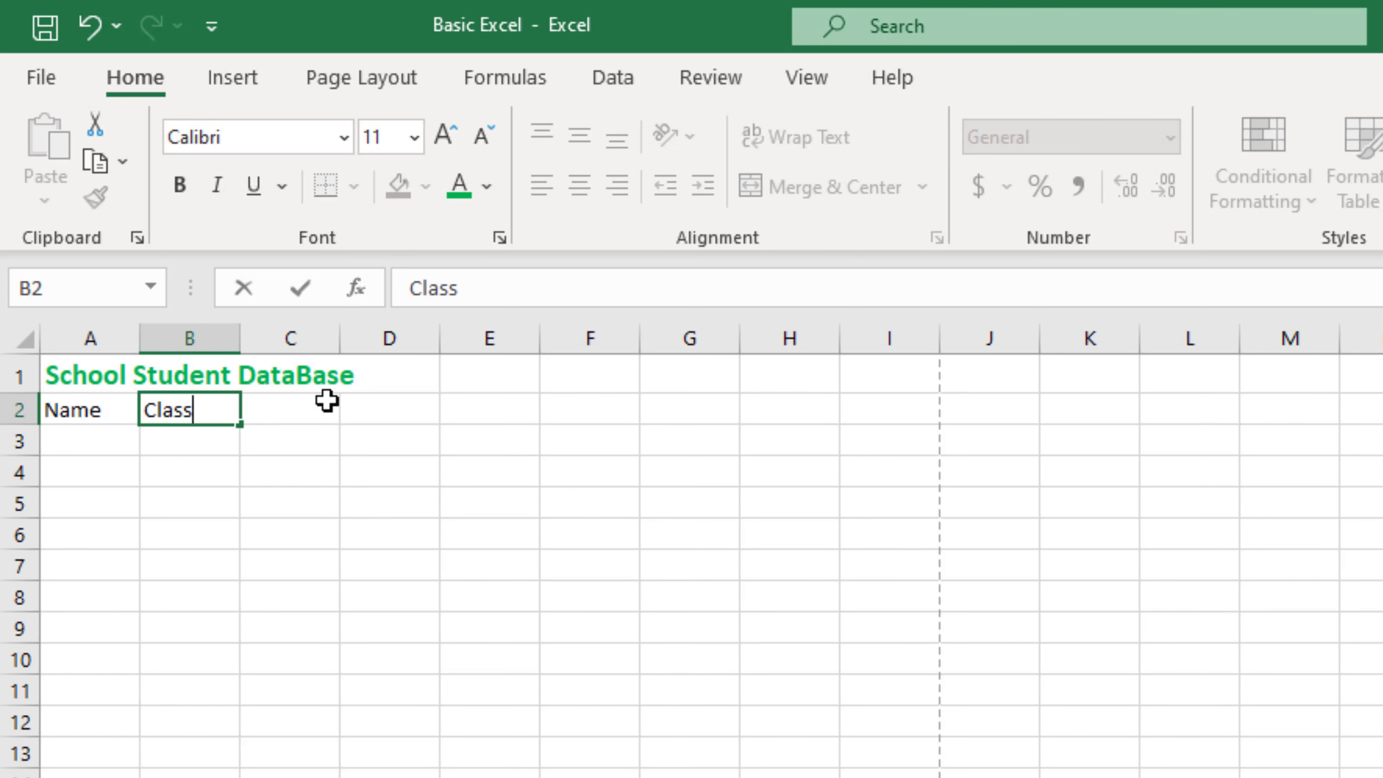
click(312, 421)
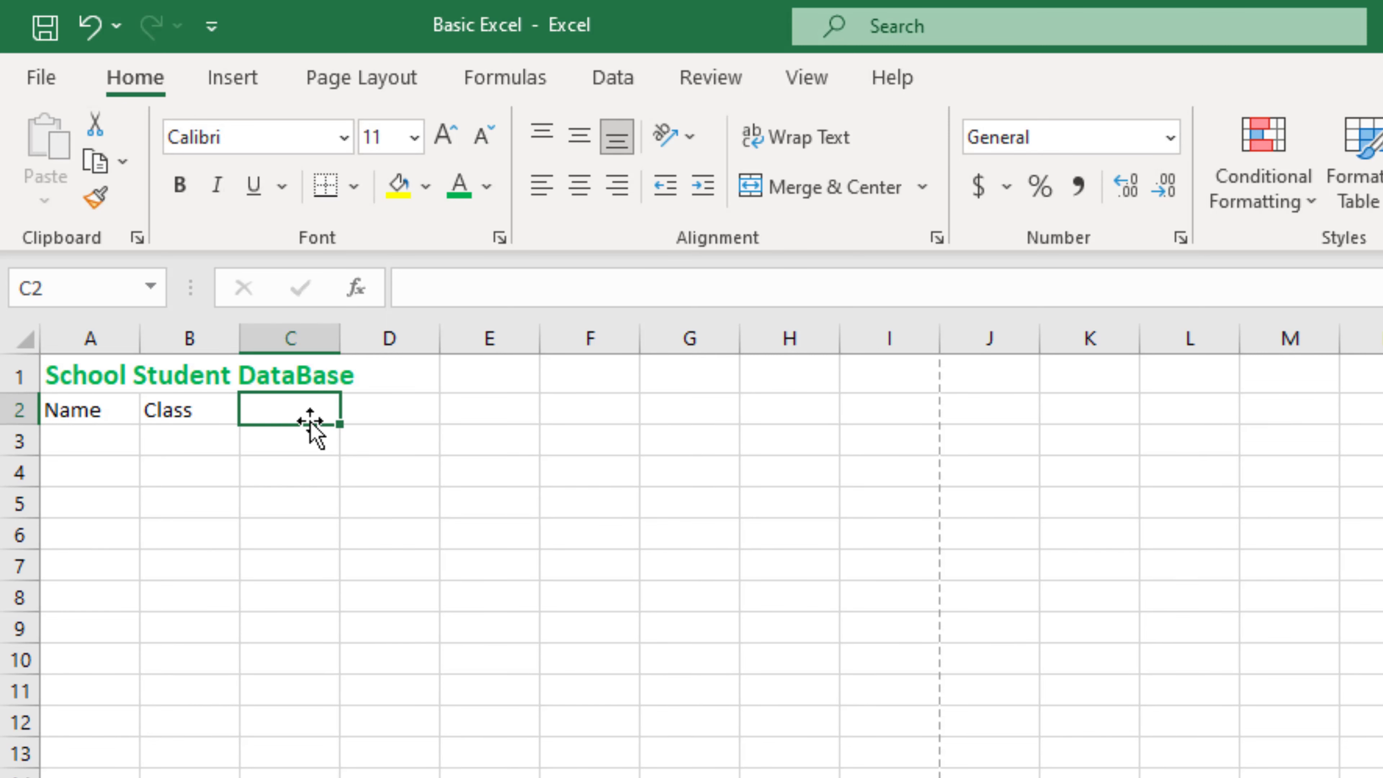
Step: Enter the headers Location in C2 and Phone Number in D2
text(lo)
key(BackSpace)
key(BackSpace)
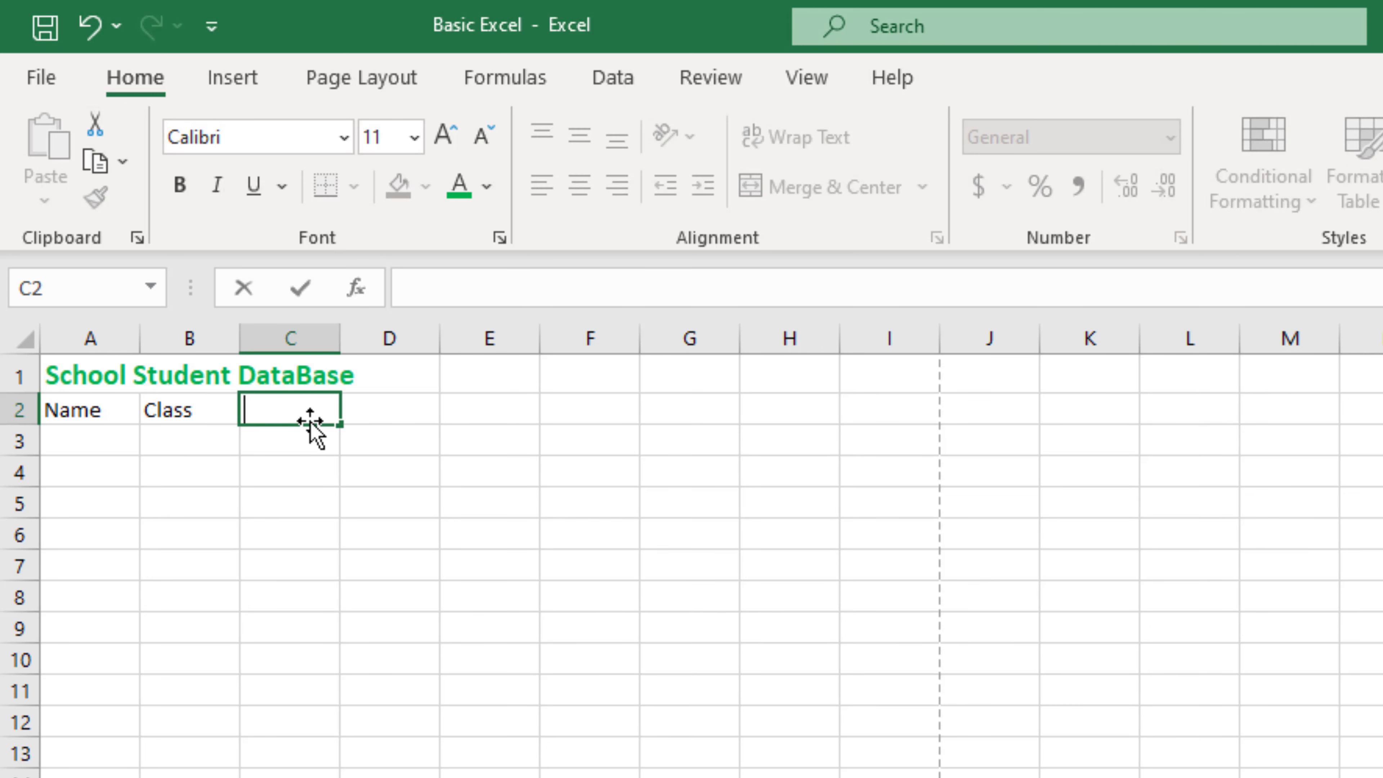
text(Location)
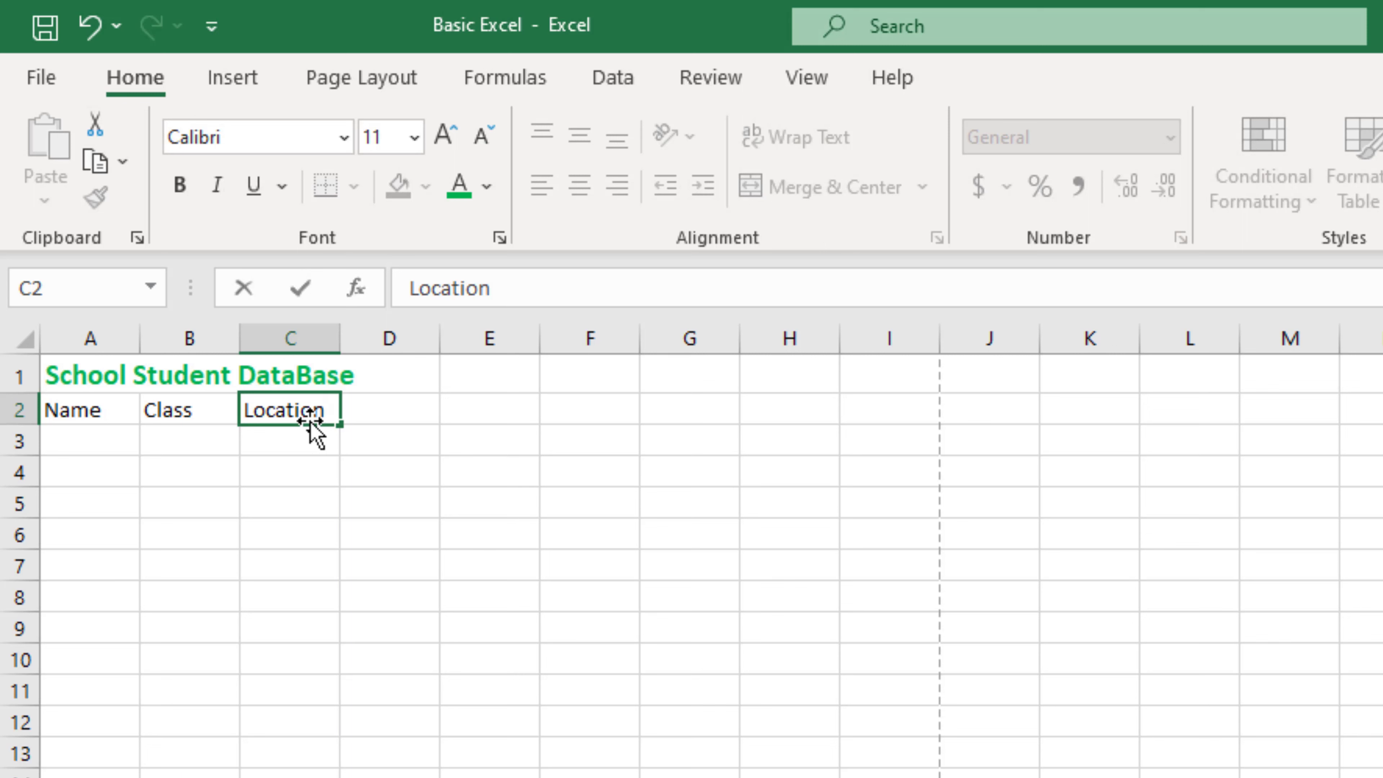
click(390, 406)
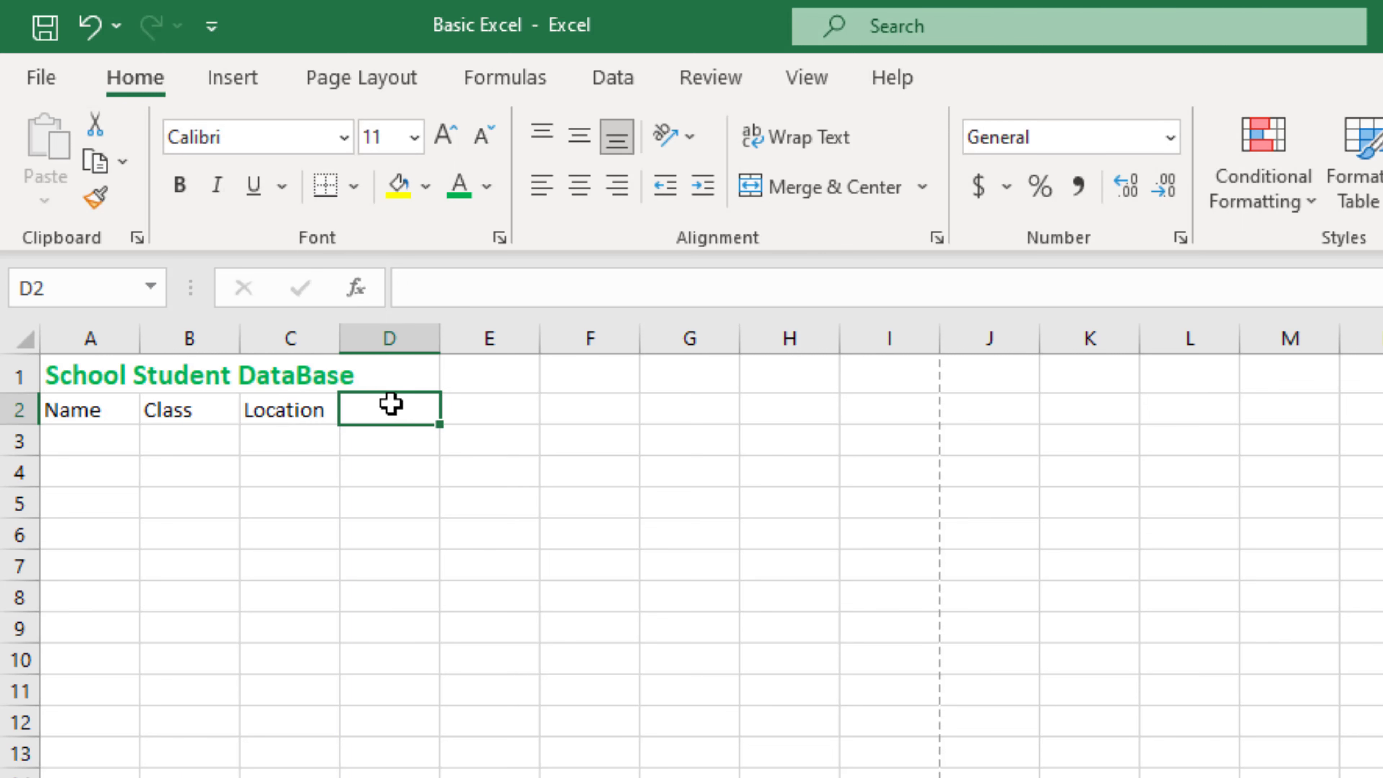
text(Phon)
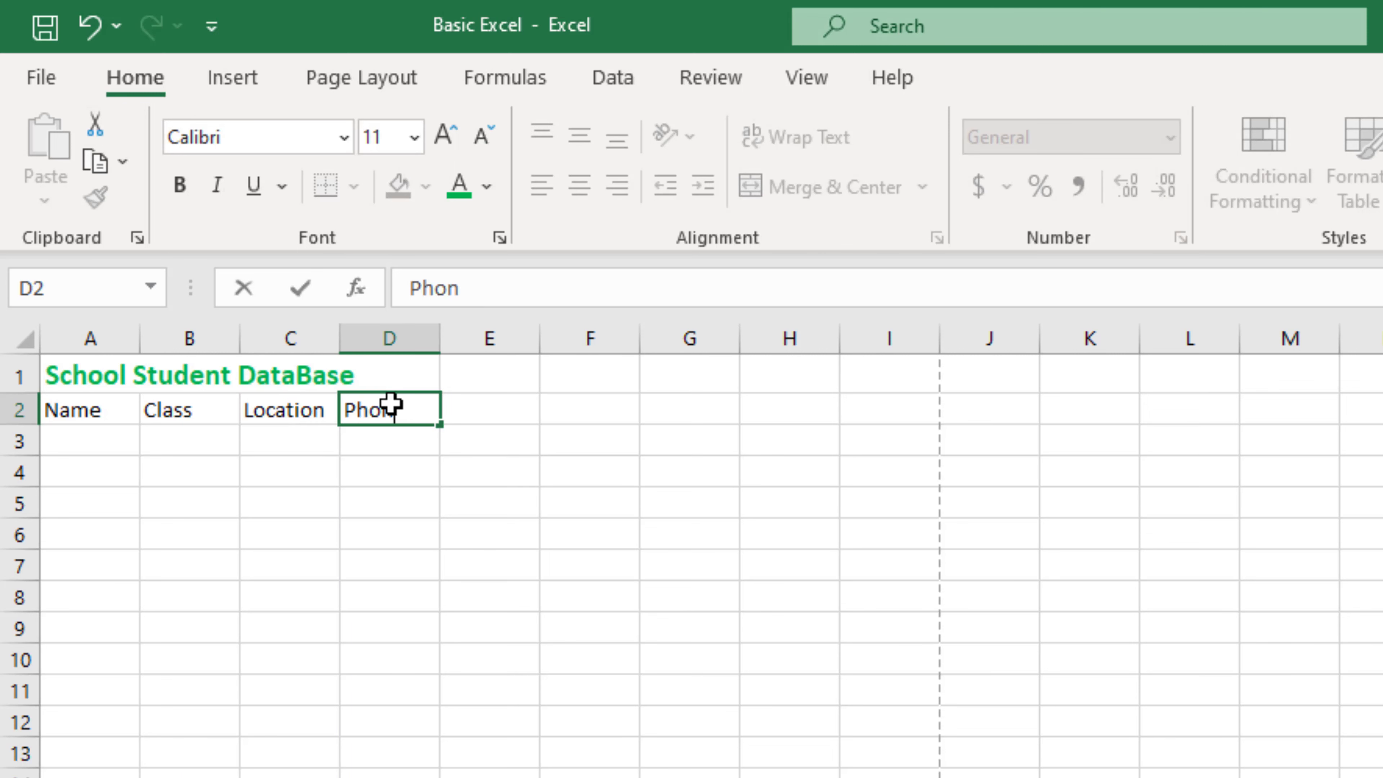
text(e Numb)
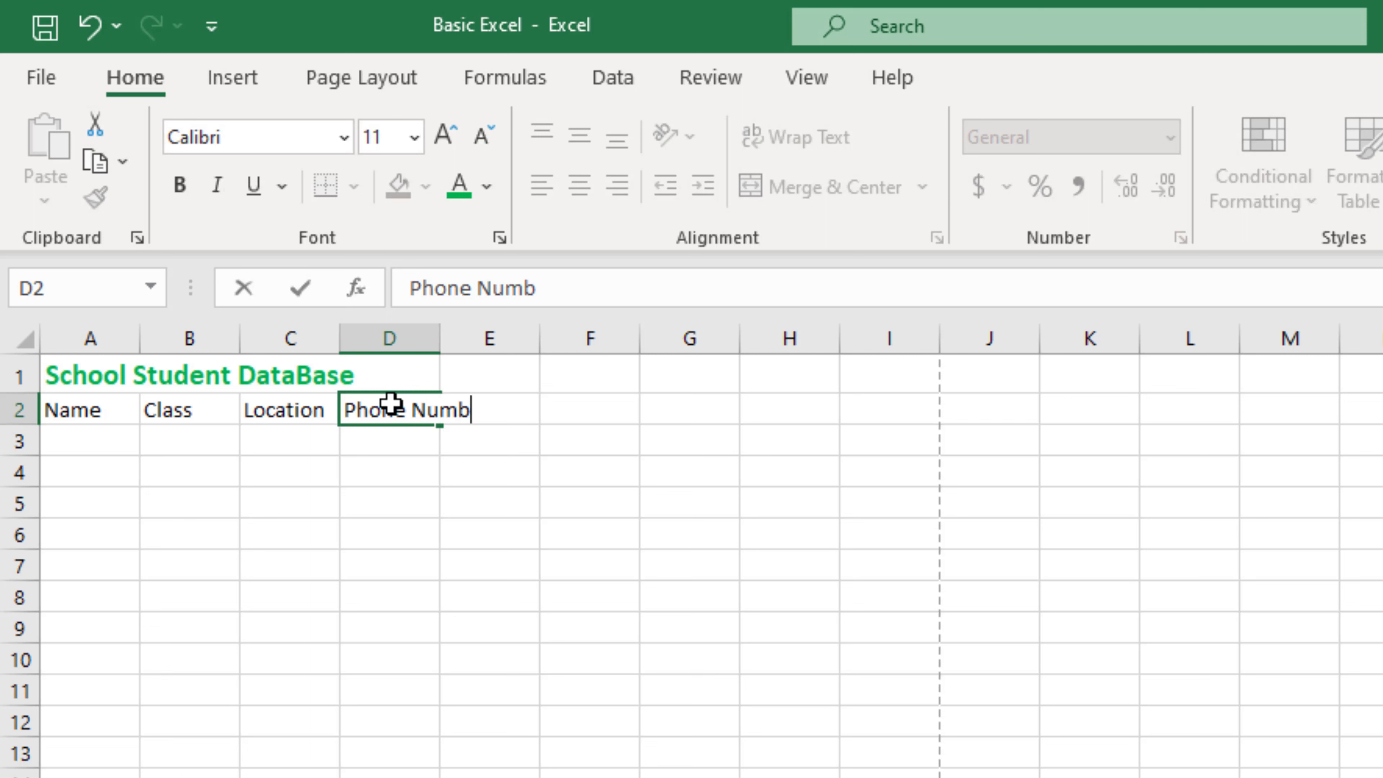
text(er)
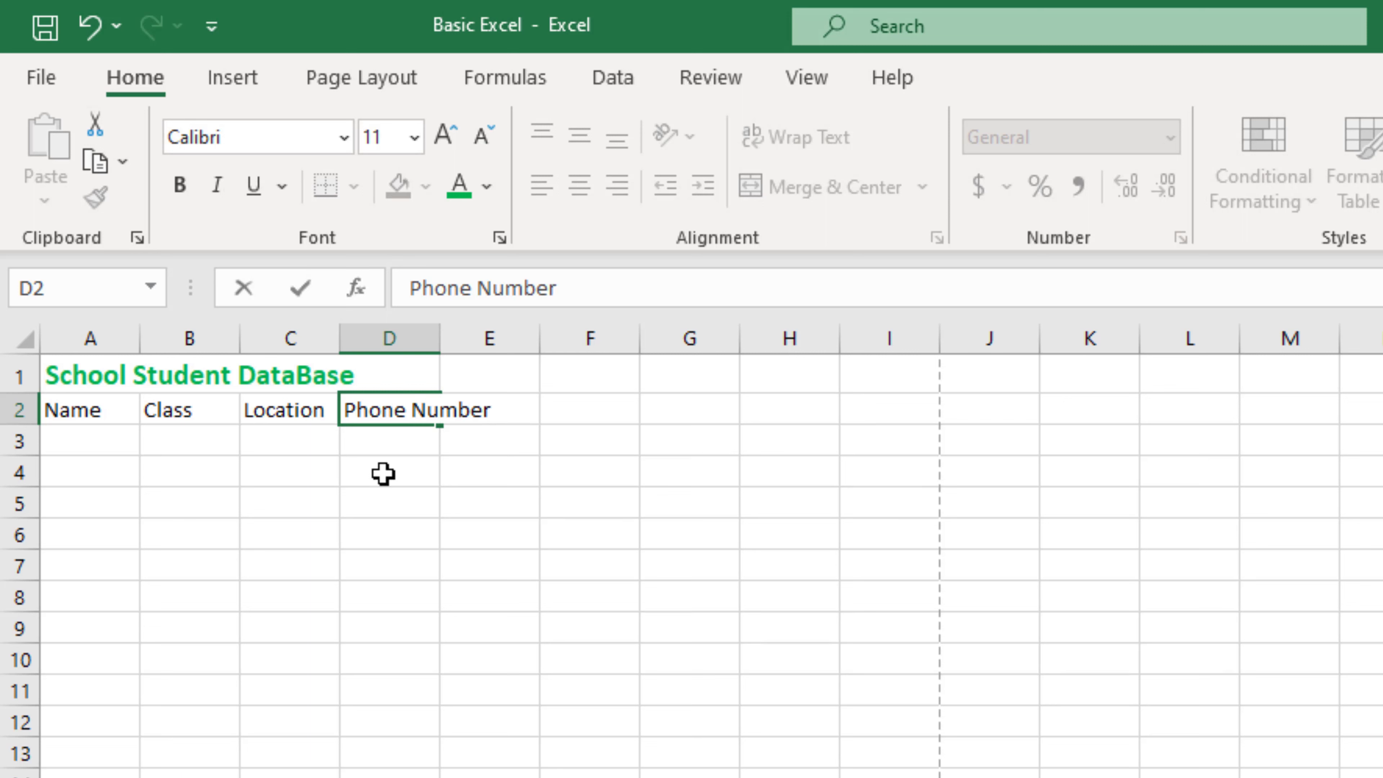
key(Return)
click(436, 417)
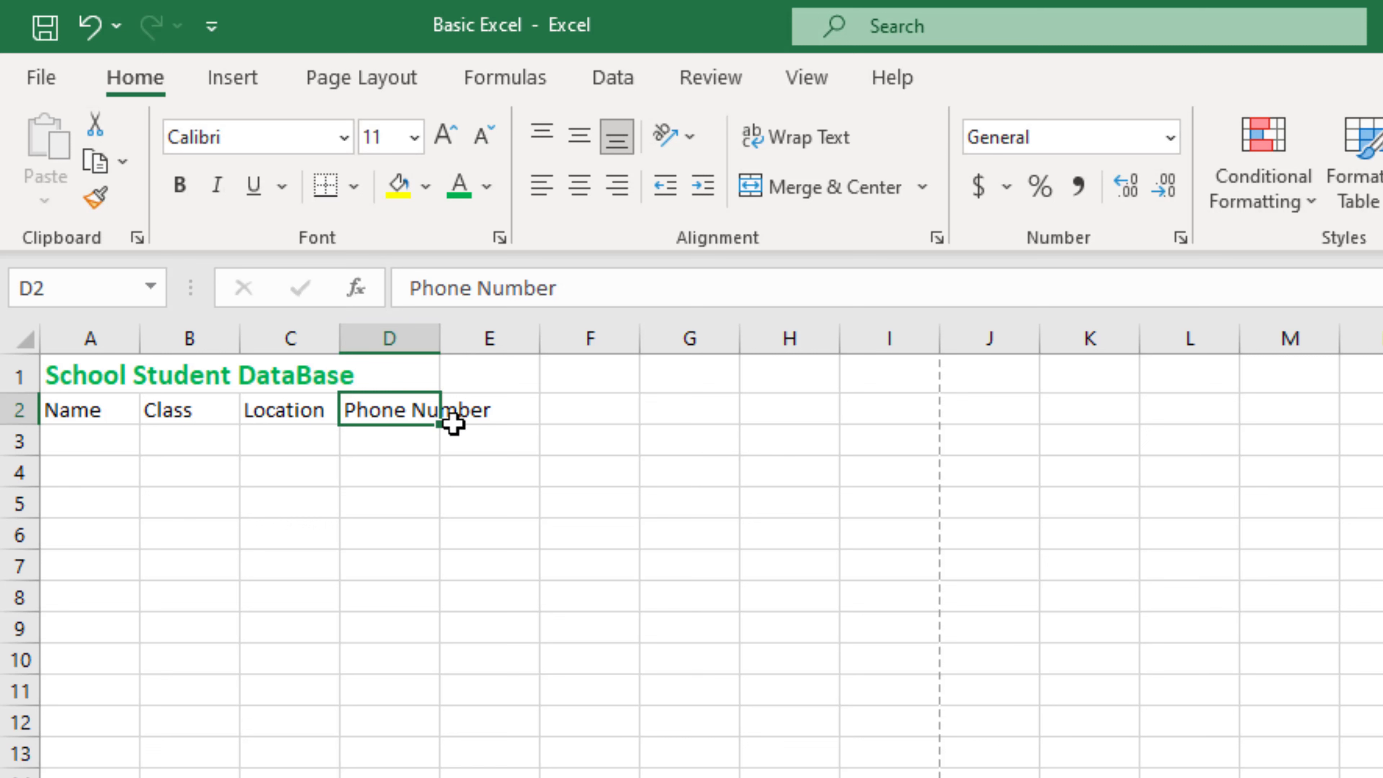
click(477, 409)
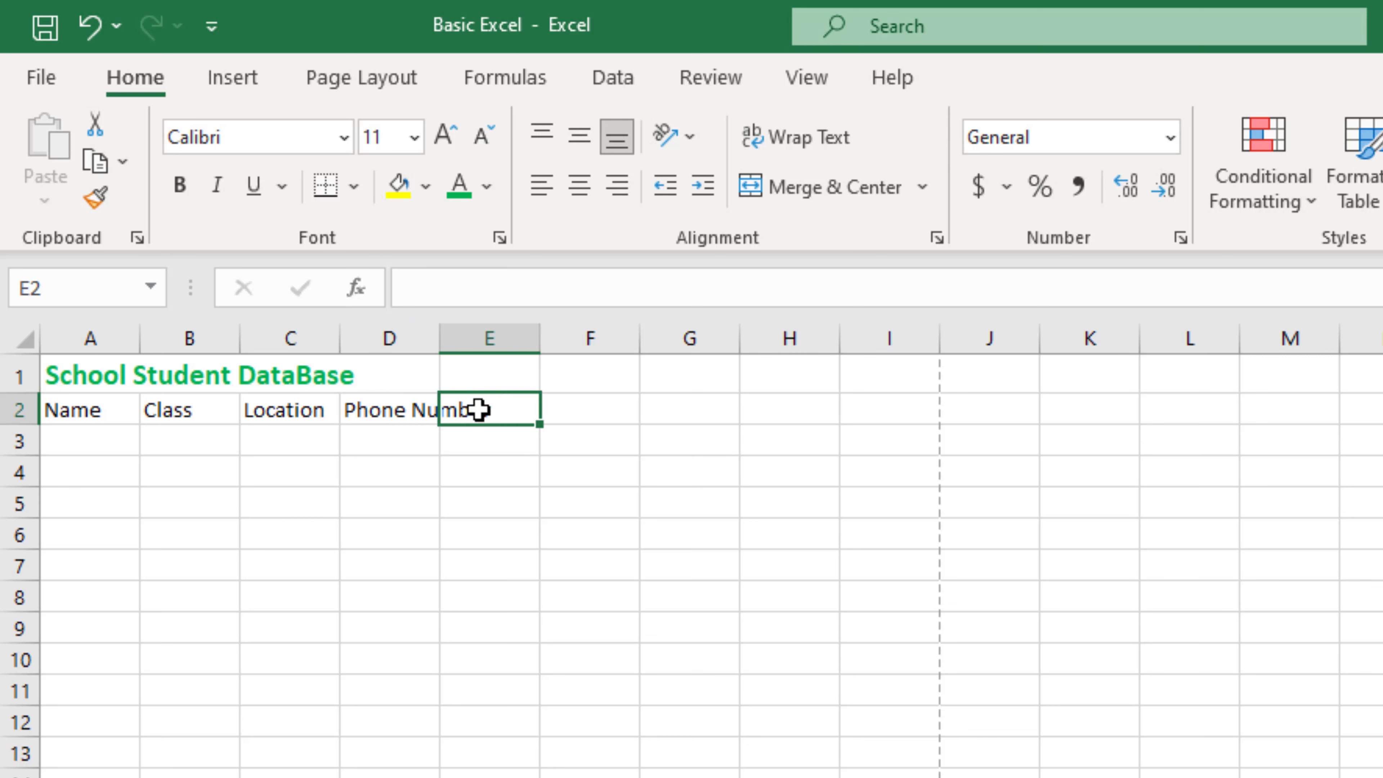
click(413, 410)
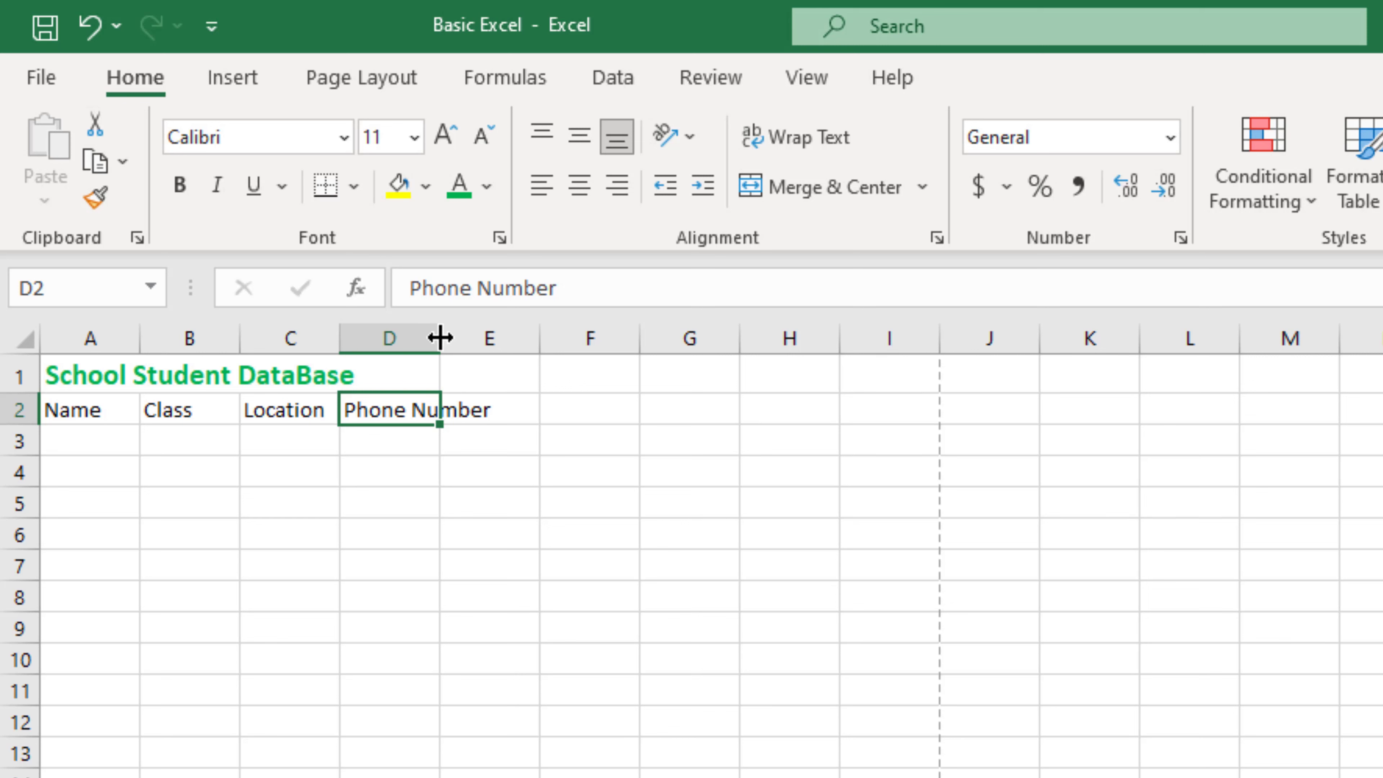
Step: Widen column D to fit Phone Number and column C slightly for Location
drag(442, 335, 520, 357)
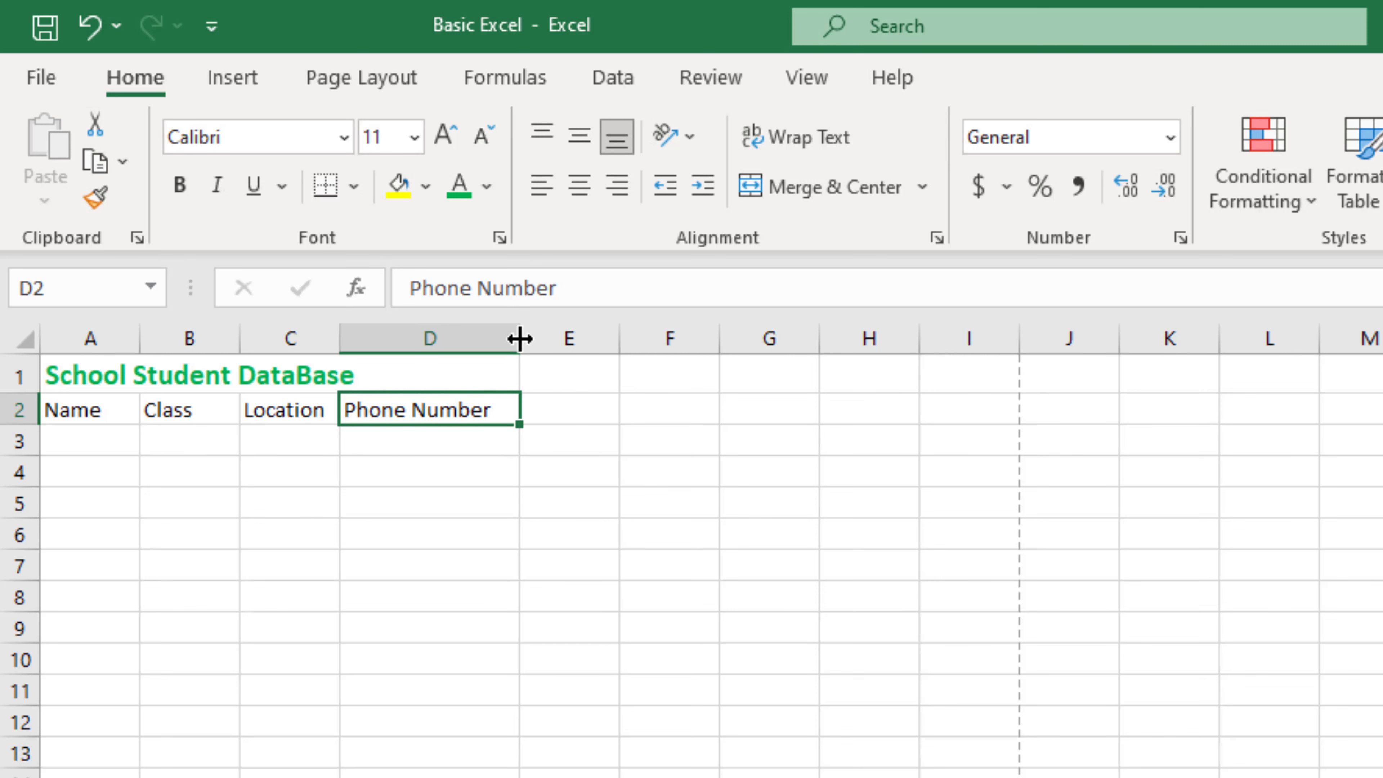
mouse_move(515, 338)
mouse_down()
mouse_move(444, 339)
mouse_move(532, 357)
mouse_up()
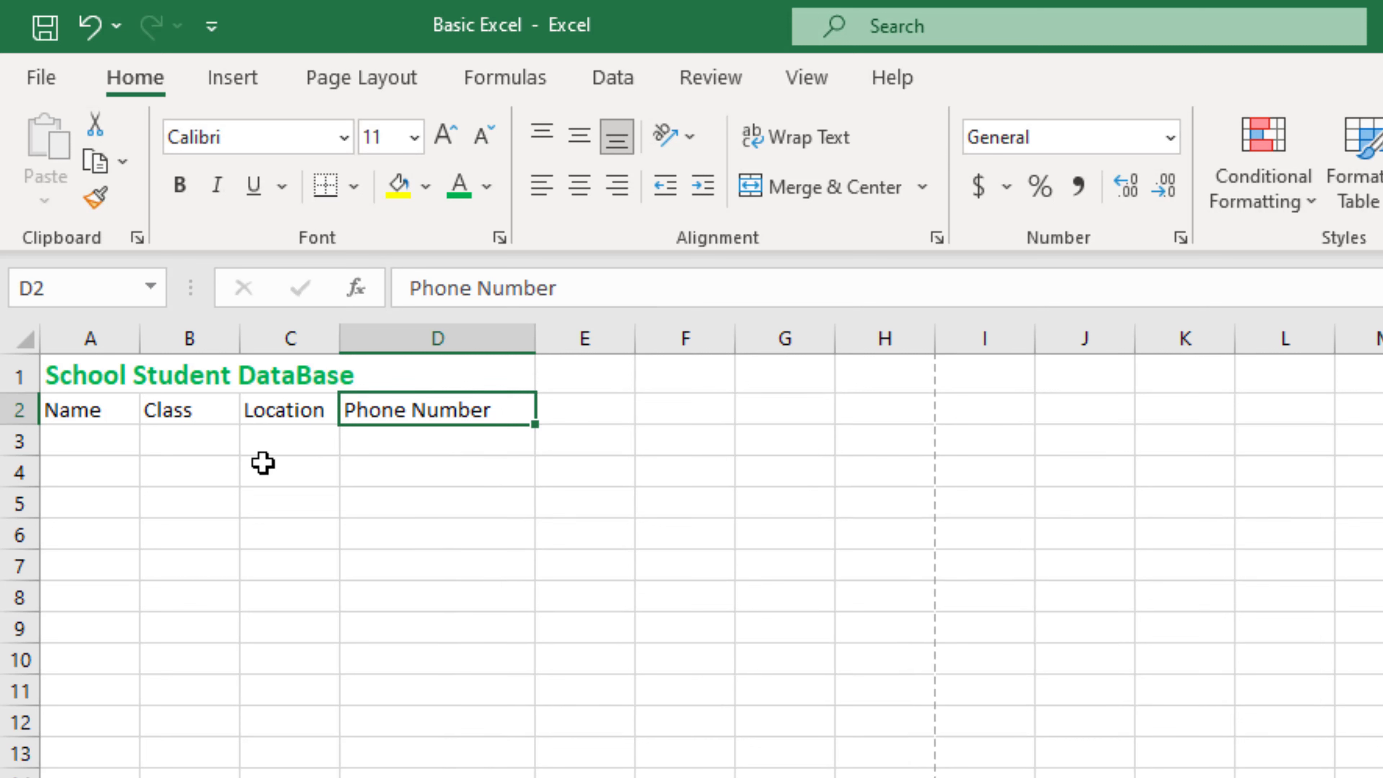
click(289, 412)
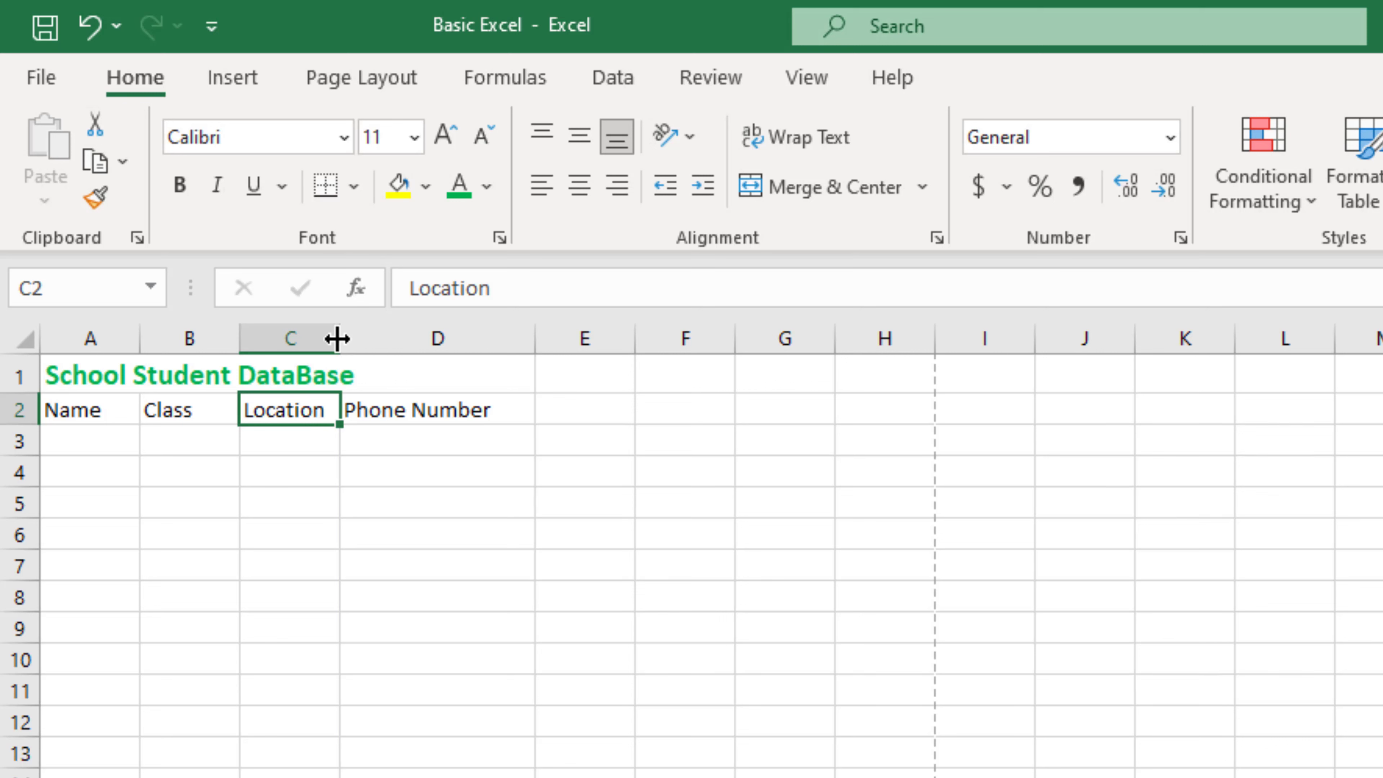
drag(338, 339, 370, 339)
Step: Widen column A to 14.14 for the student names
click(284, 444)
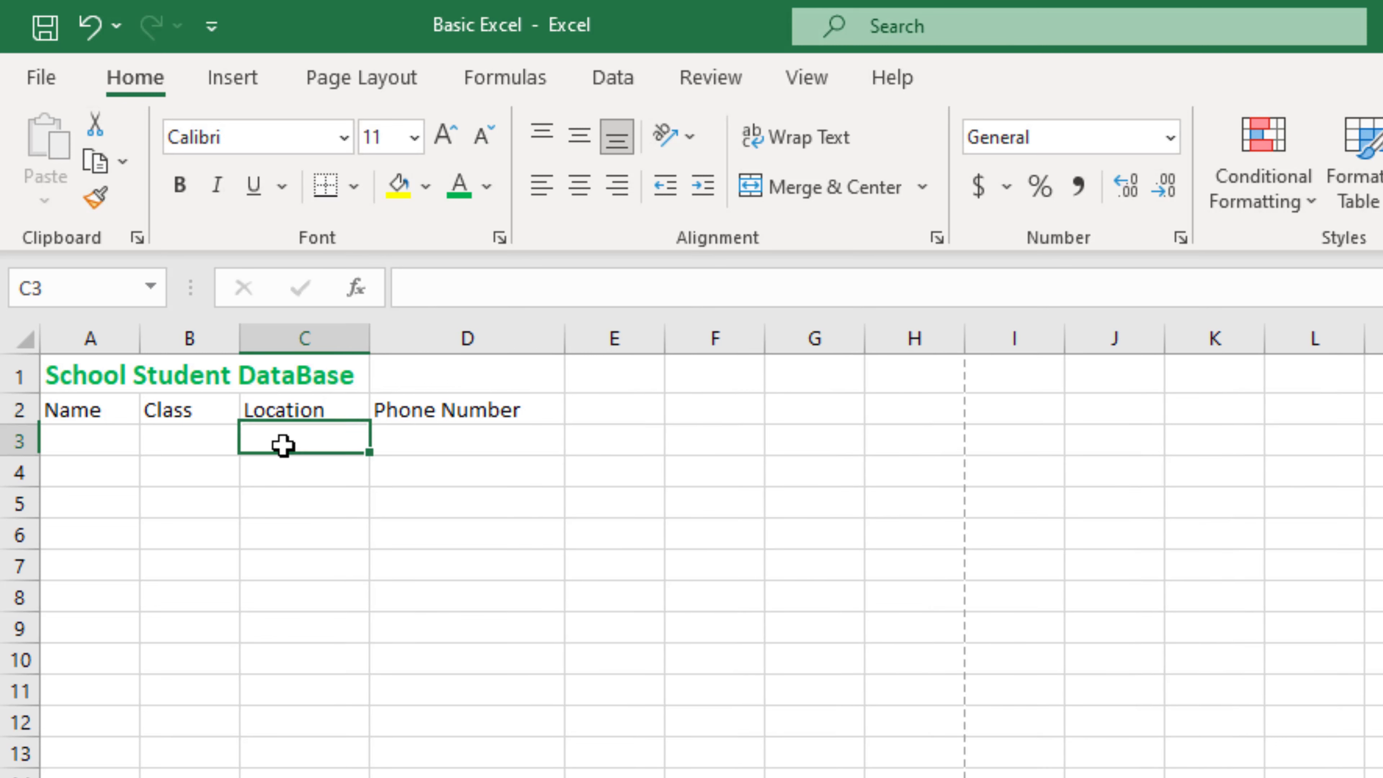
click(146, 455)
click(88, 439)
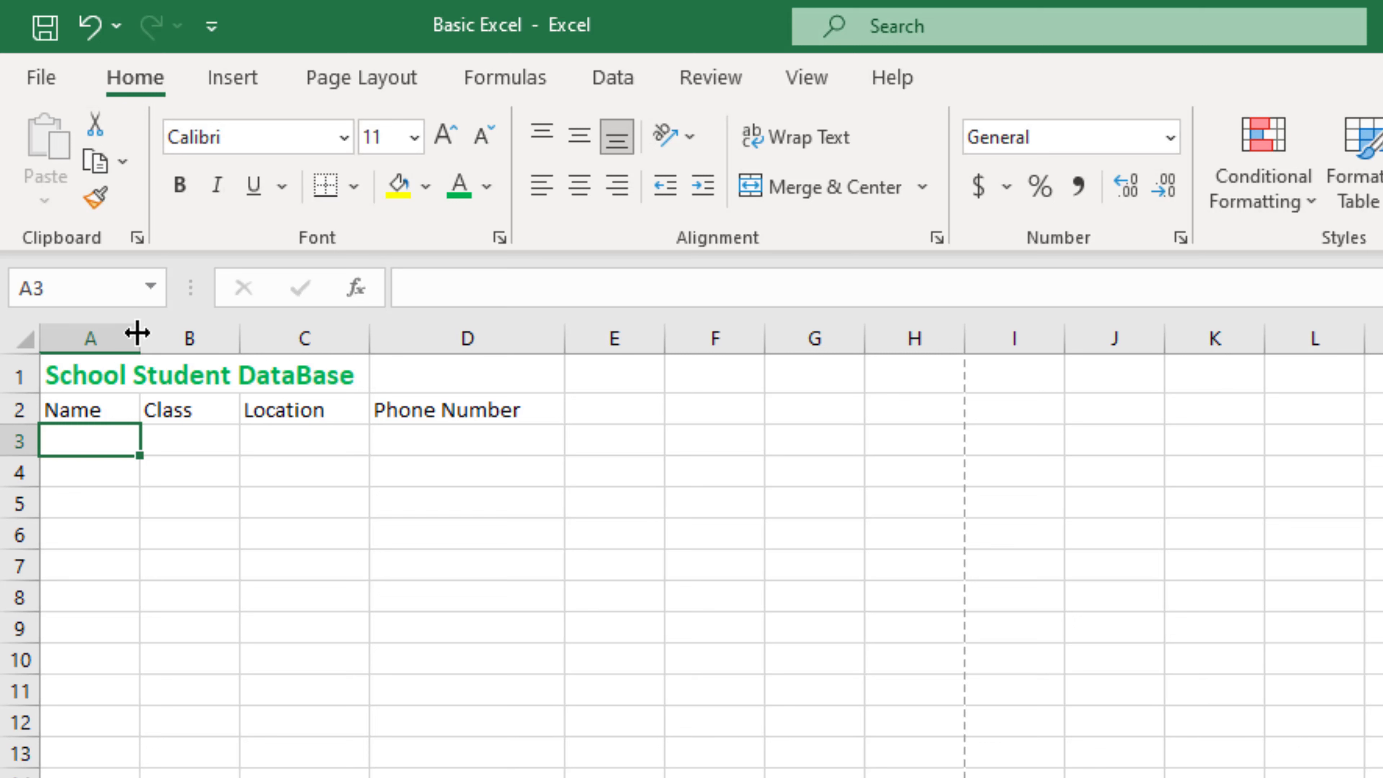
click(141, 339)
drag(141, 339, 203, 355)
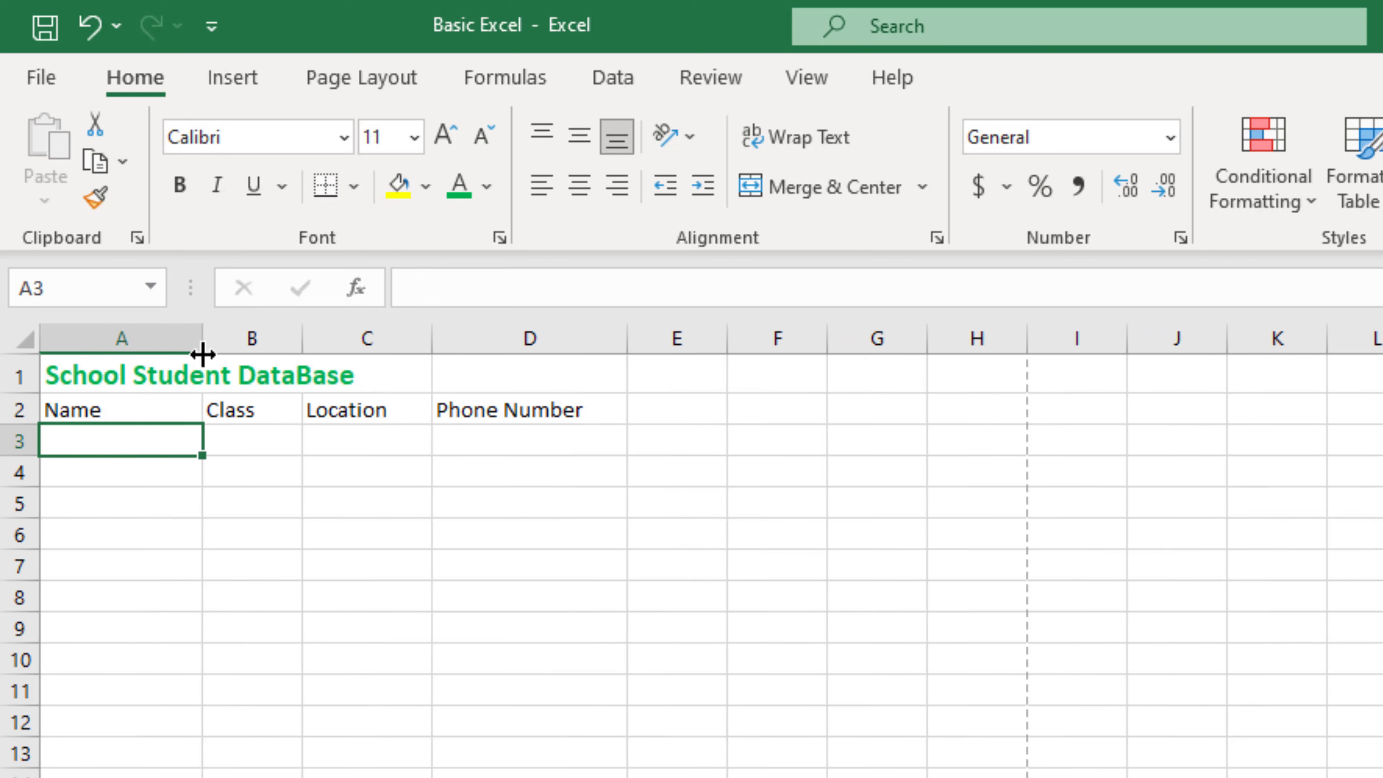
Step: Type the student names down column A starting at A3
click(174, 414)
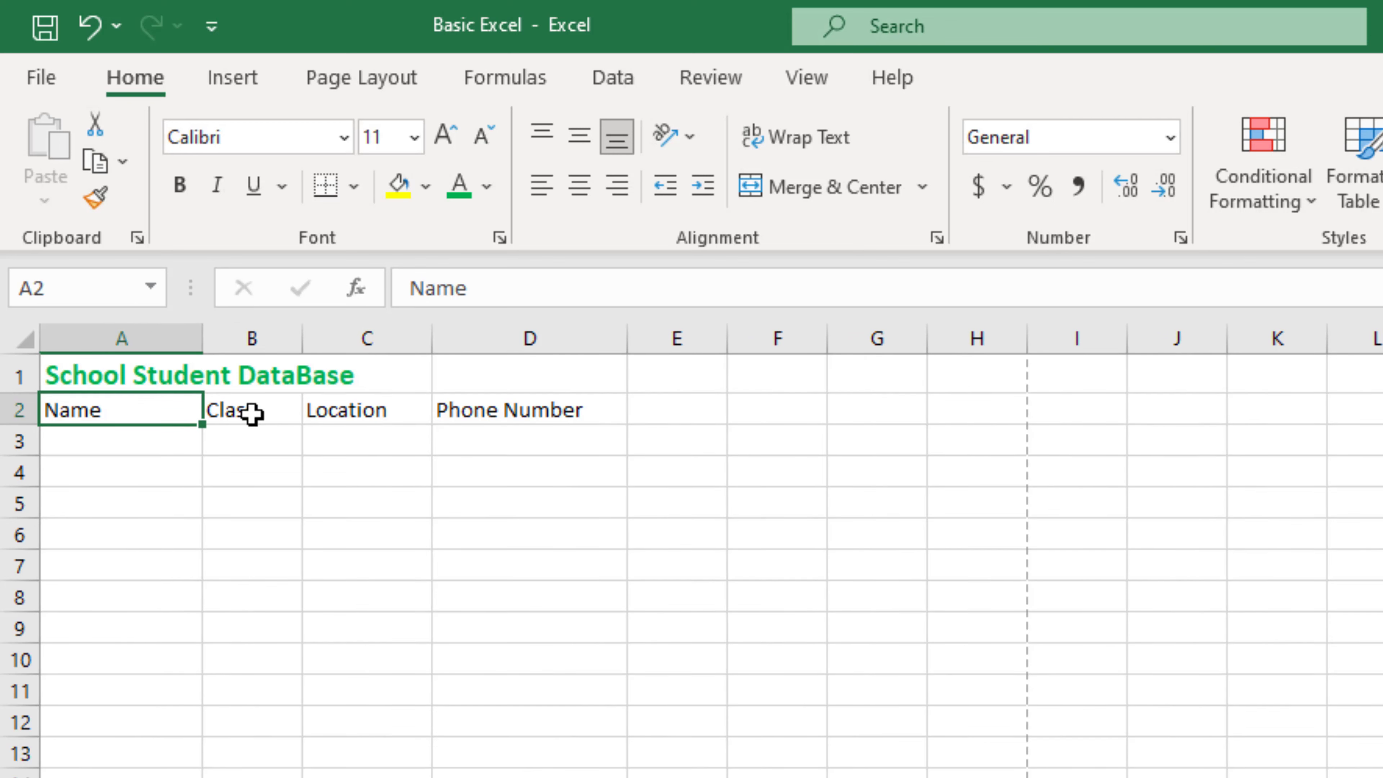
click(251, 413)
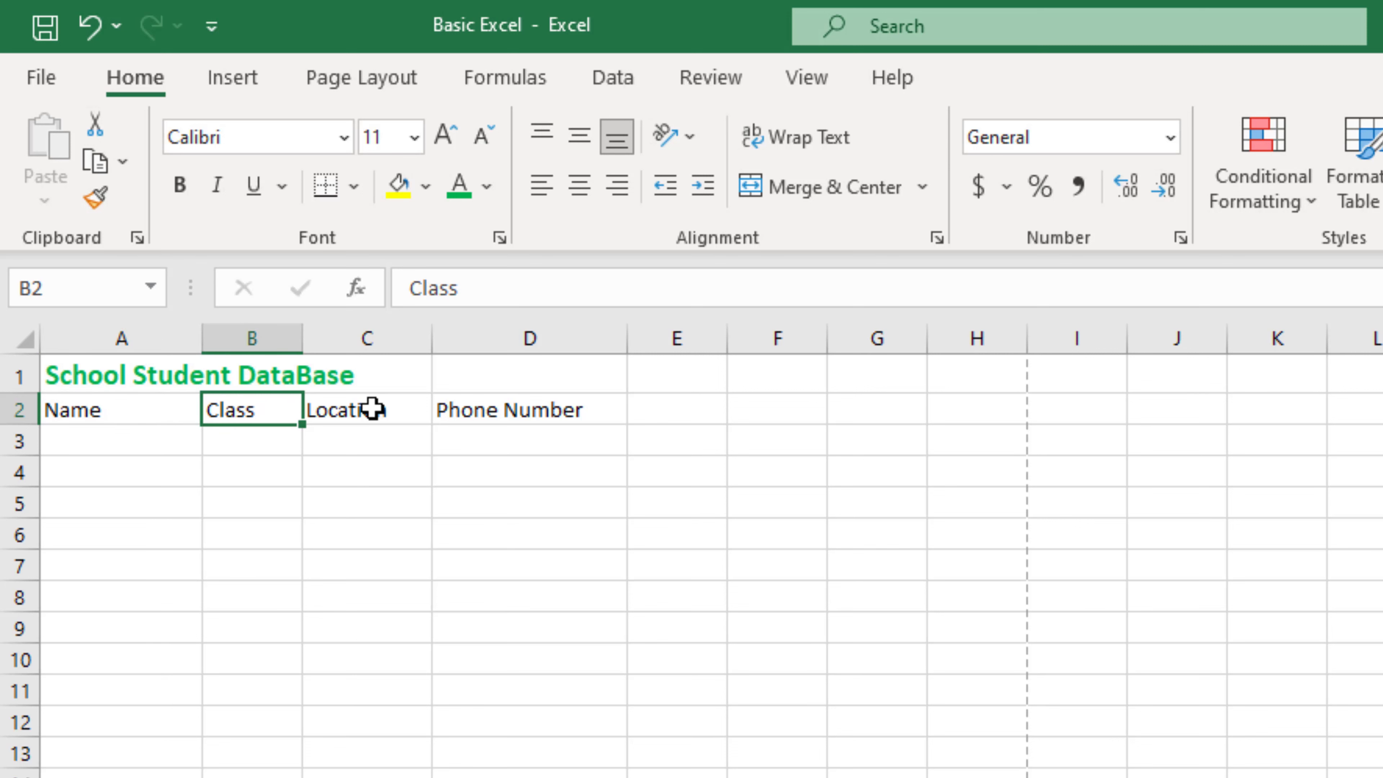
click(156, 434)
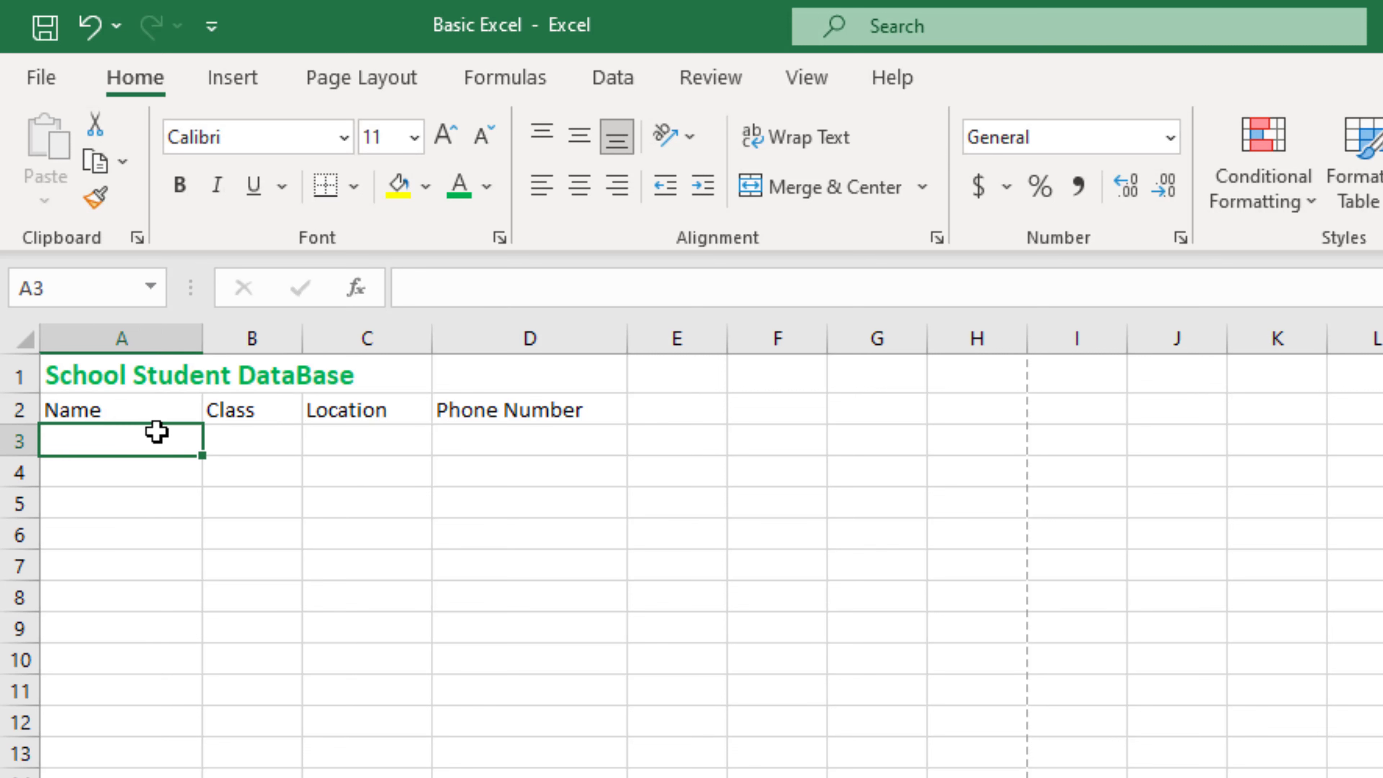
text(Ehan)
key(Return)
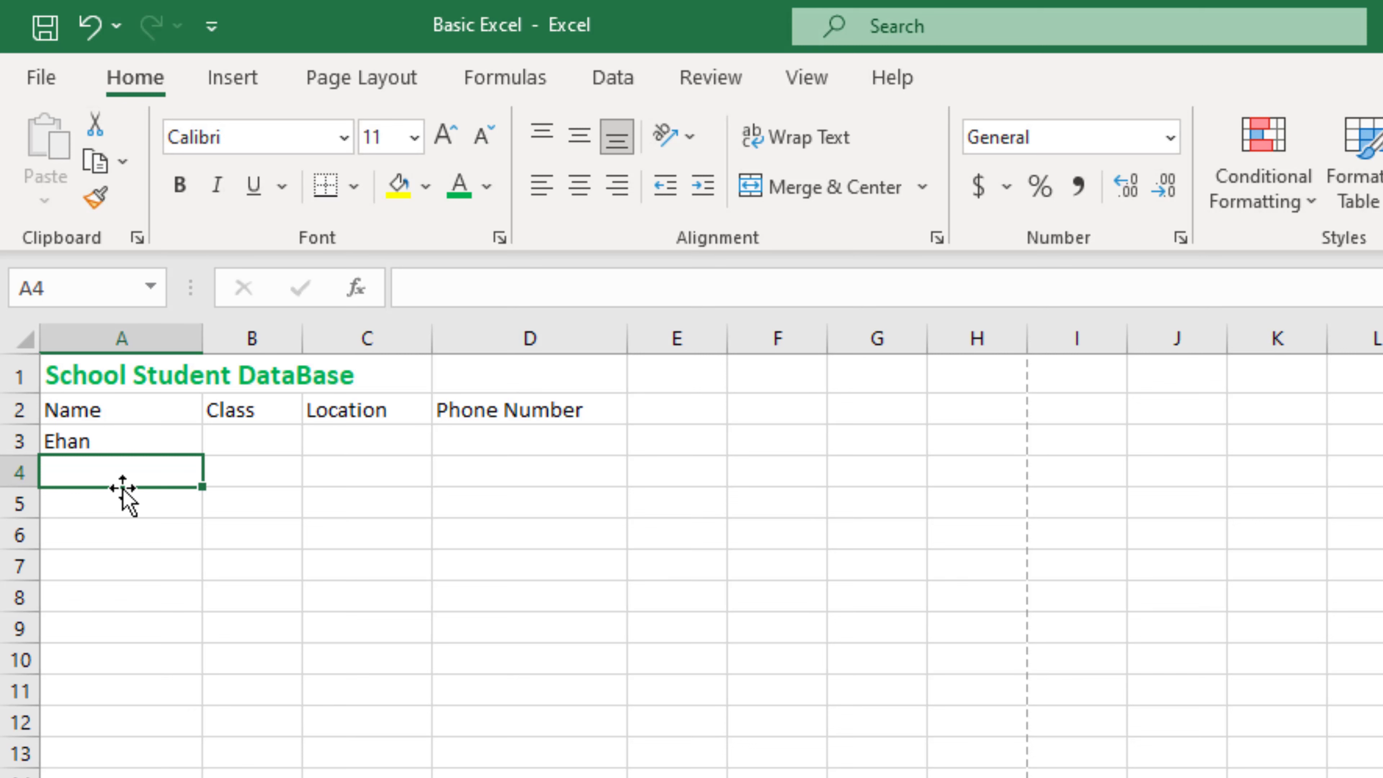
text(Hridmi)
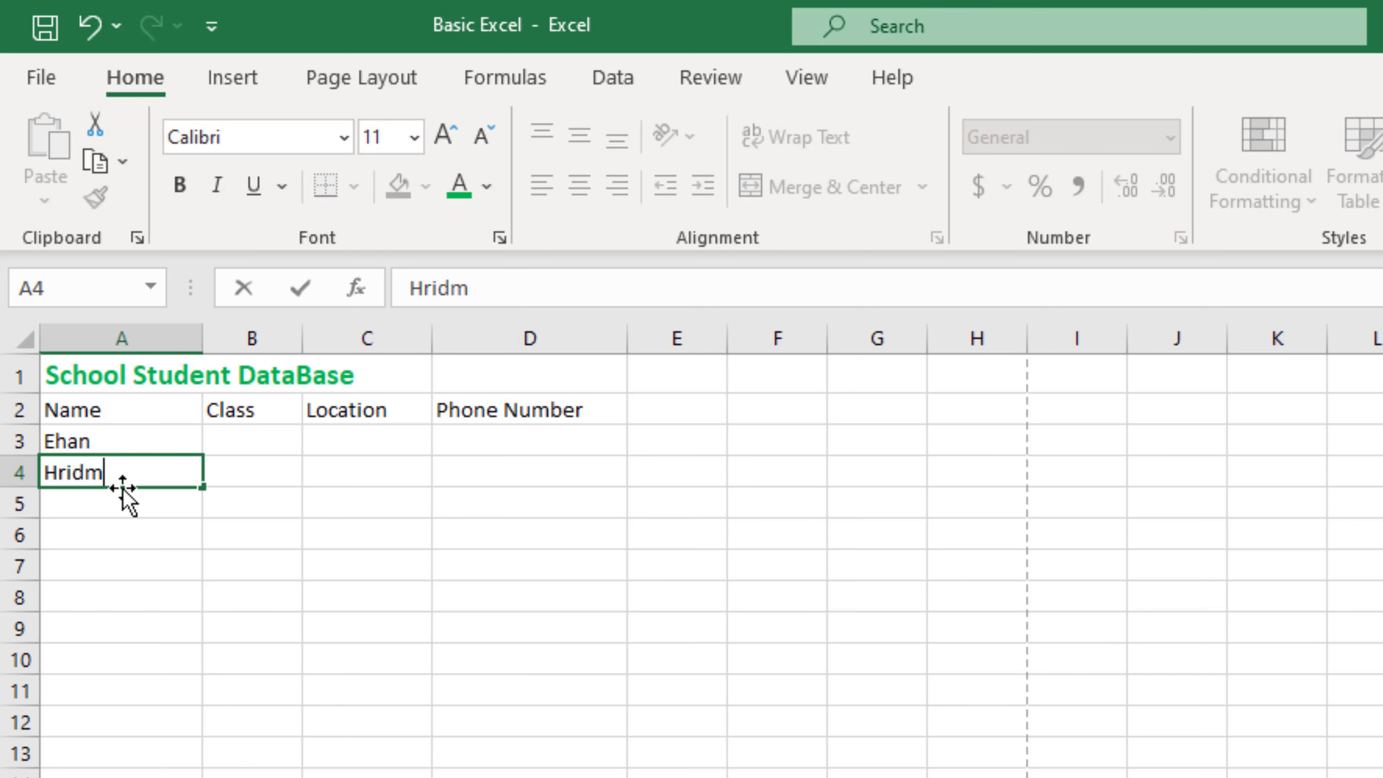
key(Return)
text(Mobin)
key(Return)
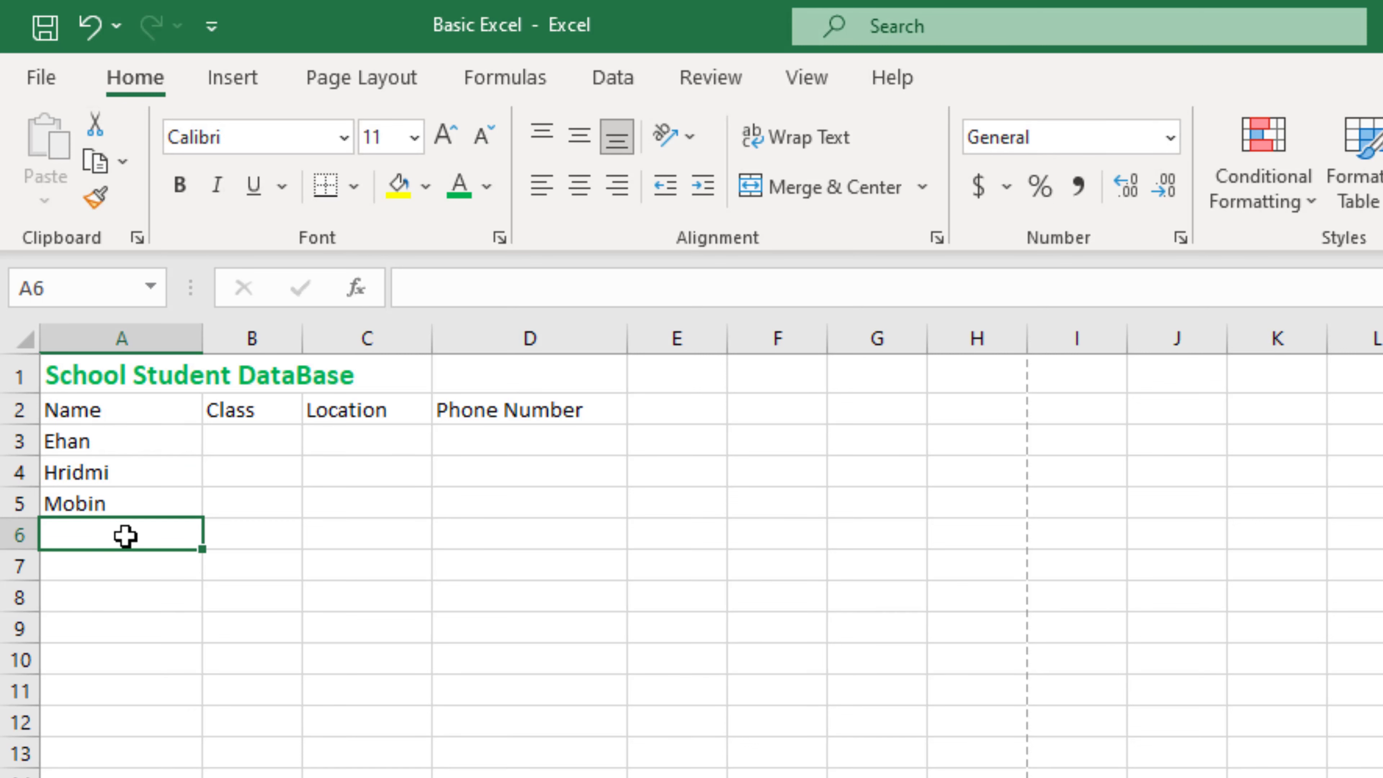
text(Adia)
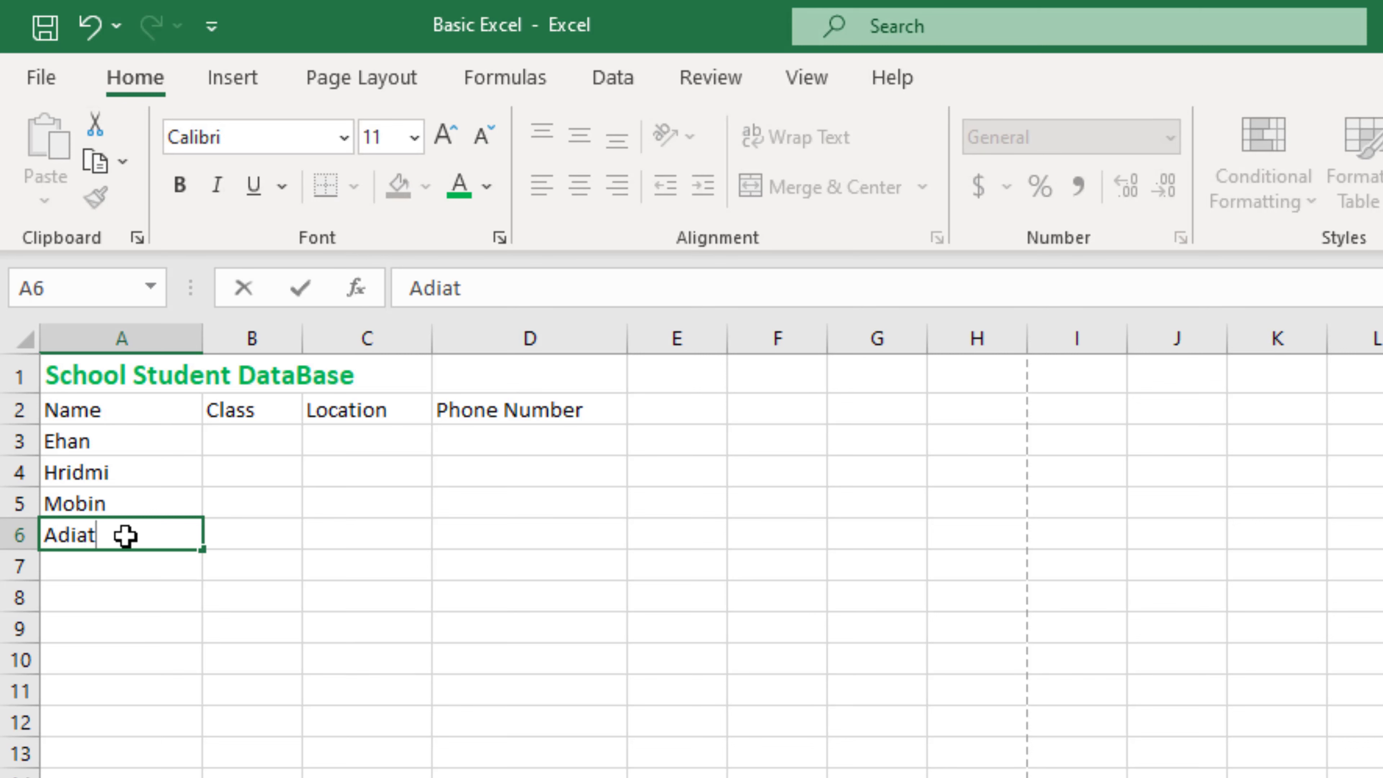
text(t)
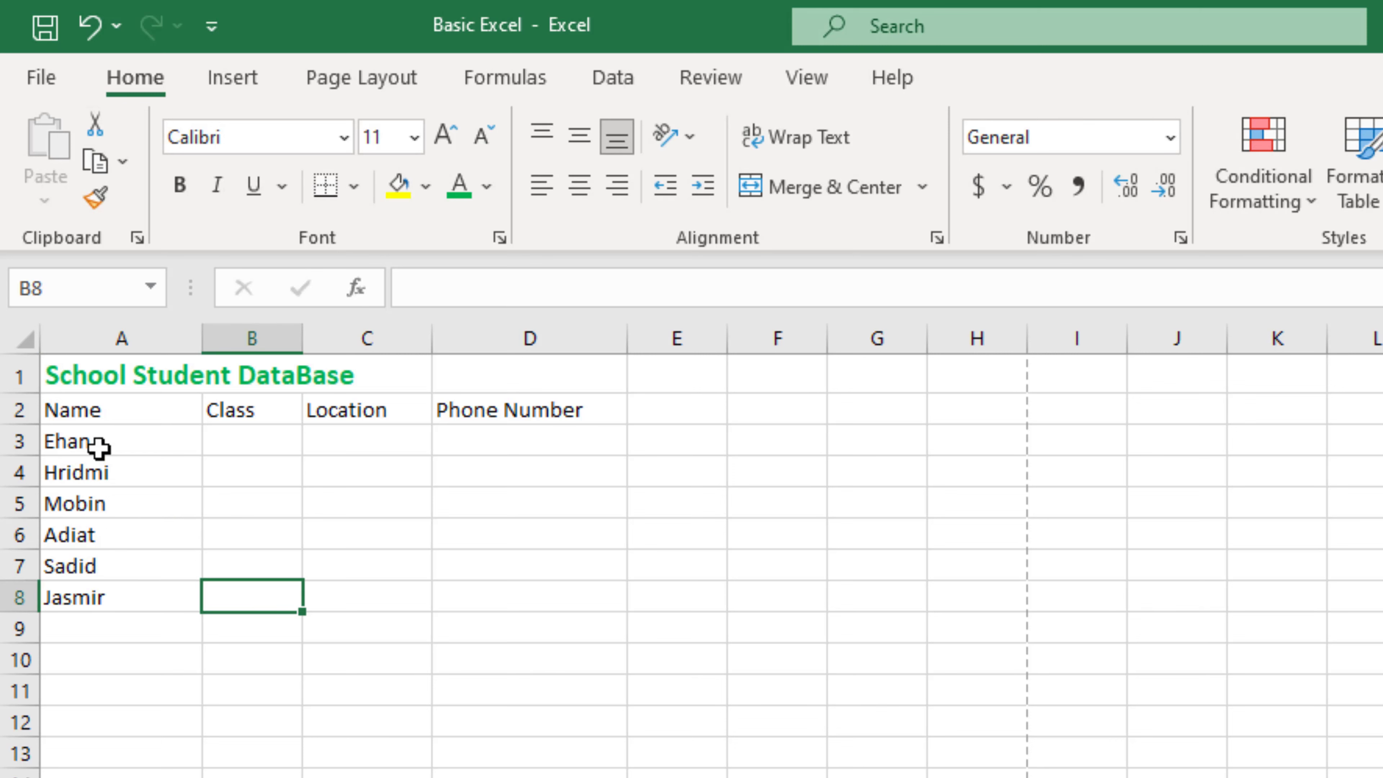
Step: Review the six student names in A3 through A8
click(98, 452)
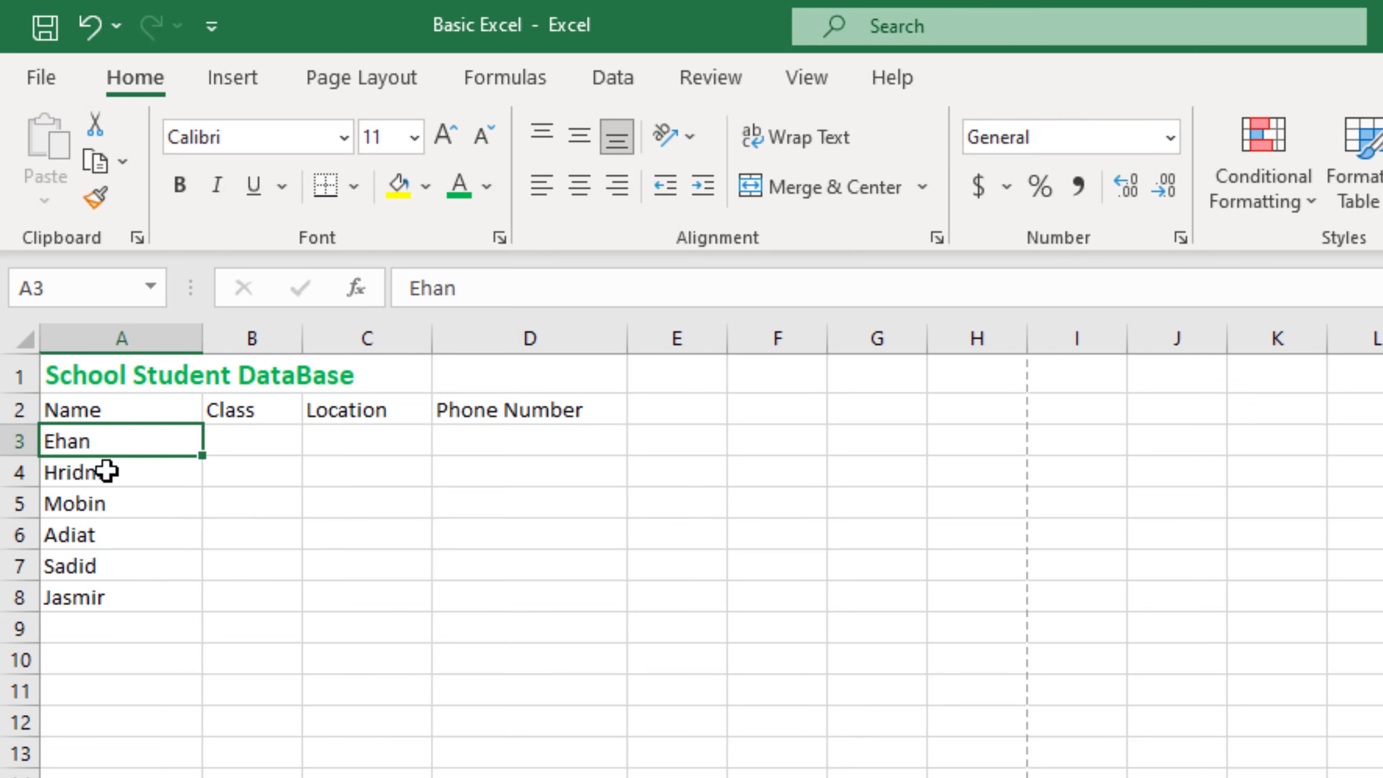
click(103, 472)
click(114, 506)
click(115, 542)
click(111, 569)
click(110, 594)
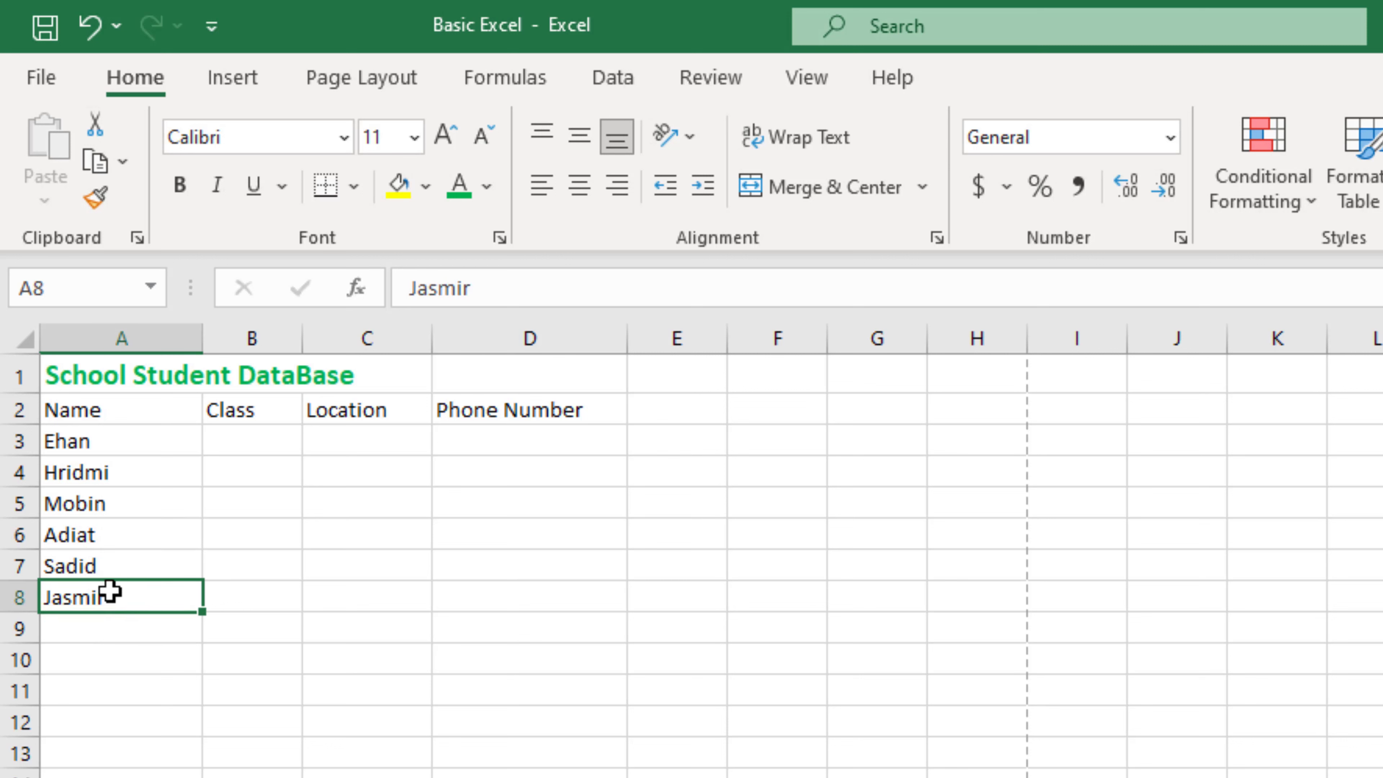
click(103, 439)
click(60, 408)
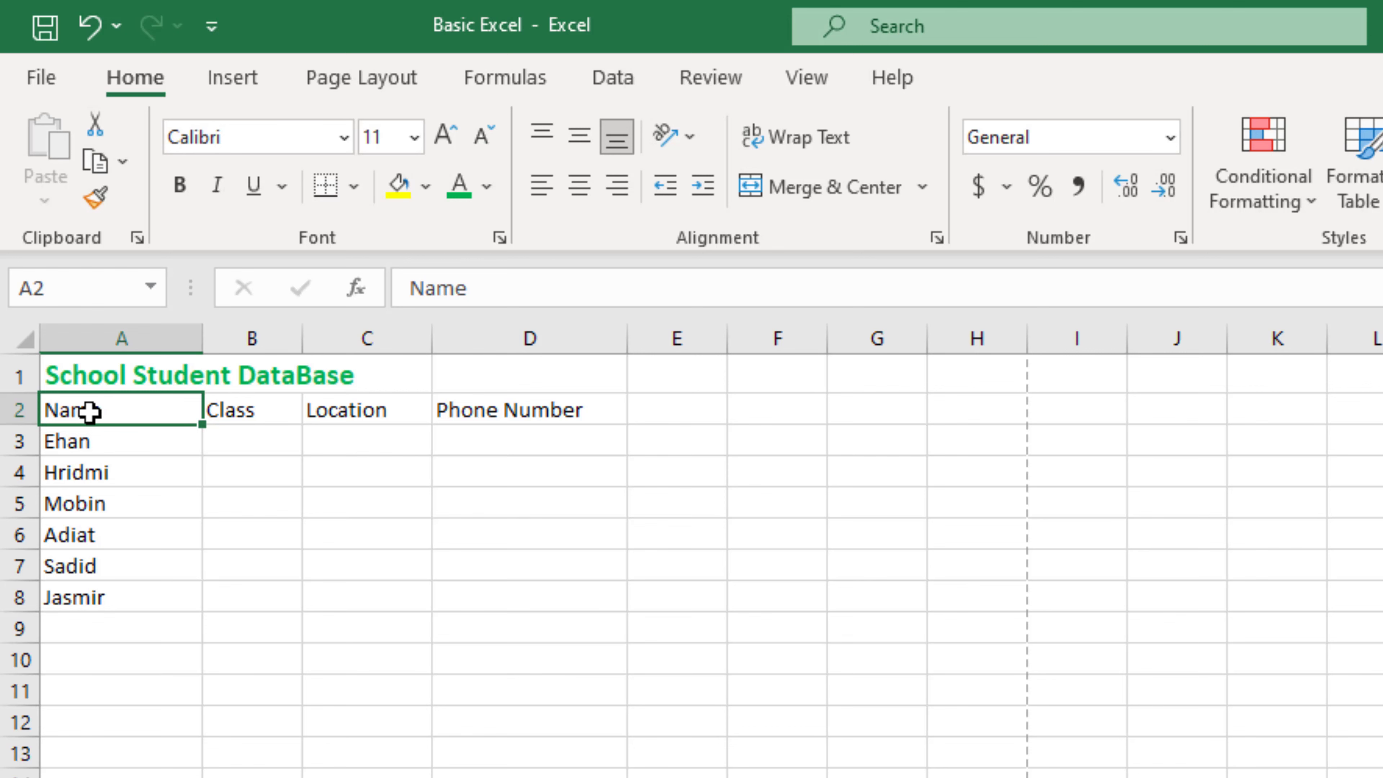
Step: Apply the orange Input cell style to the header row A2:D2
drag(92, 411, 551, 409)
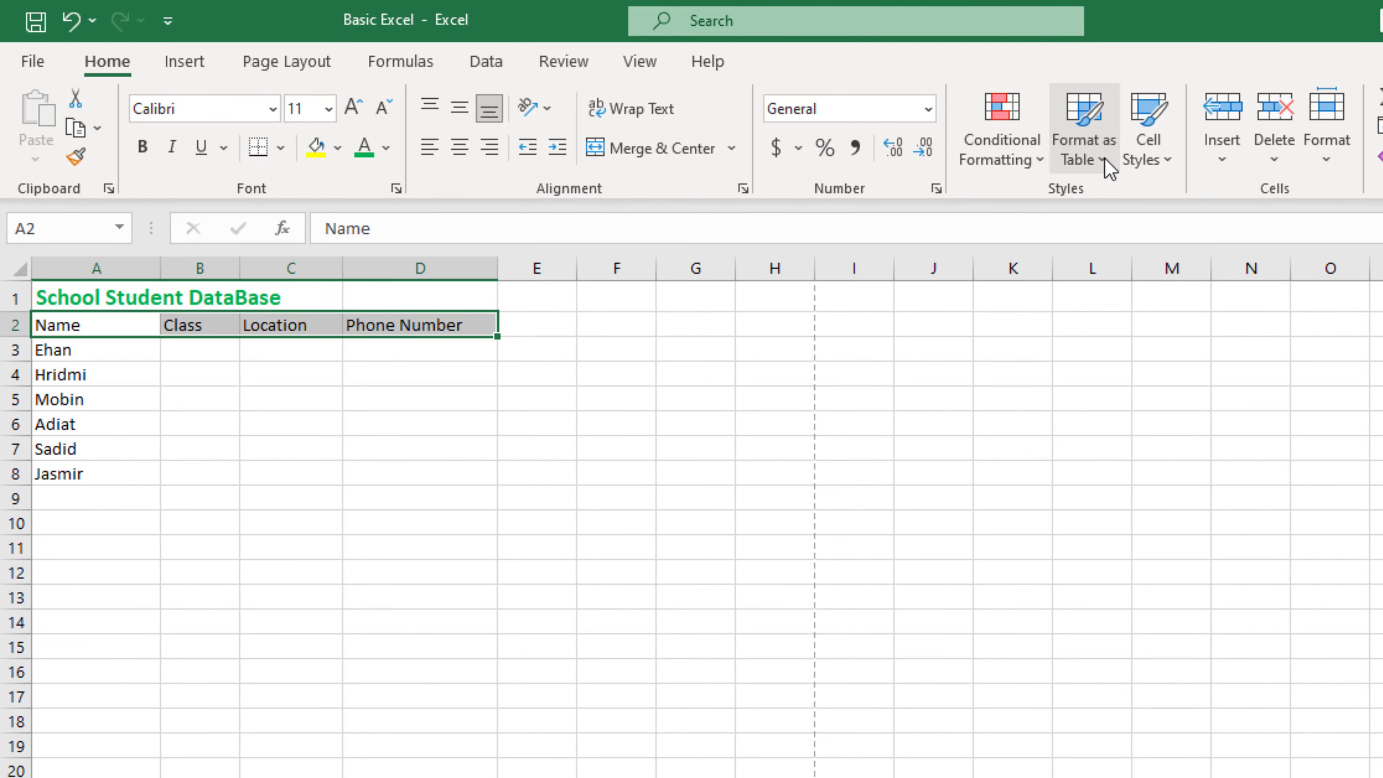
click(1169, 163)
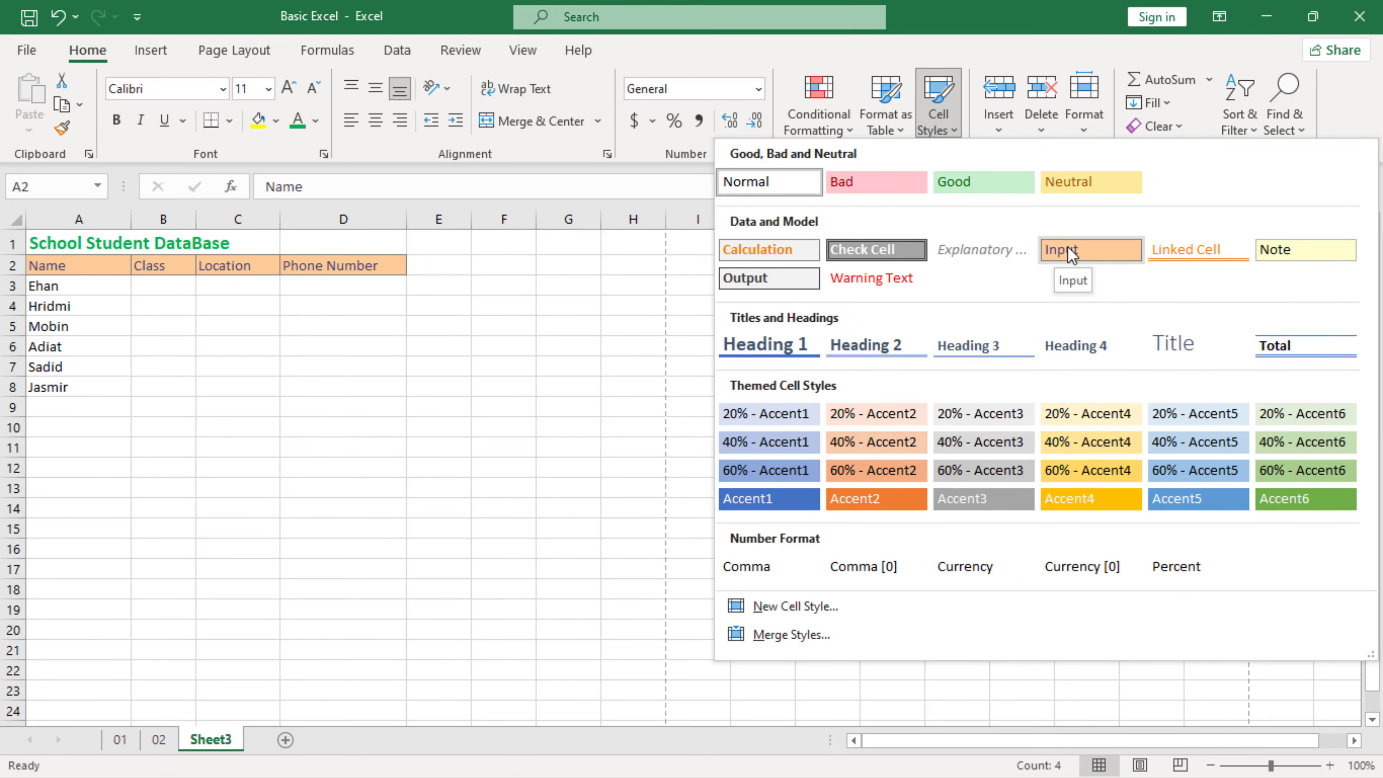
click(1101, 250)
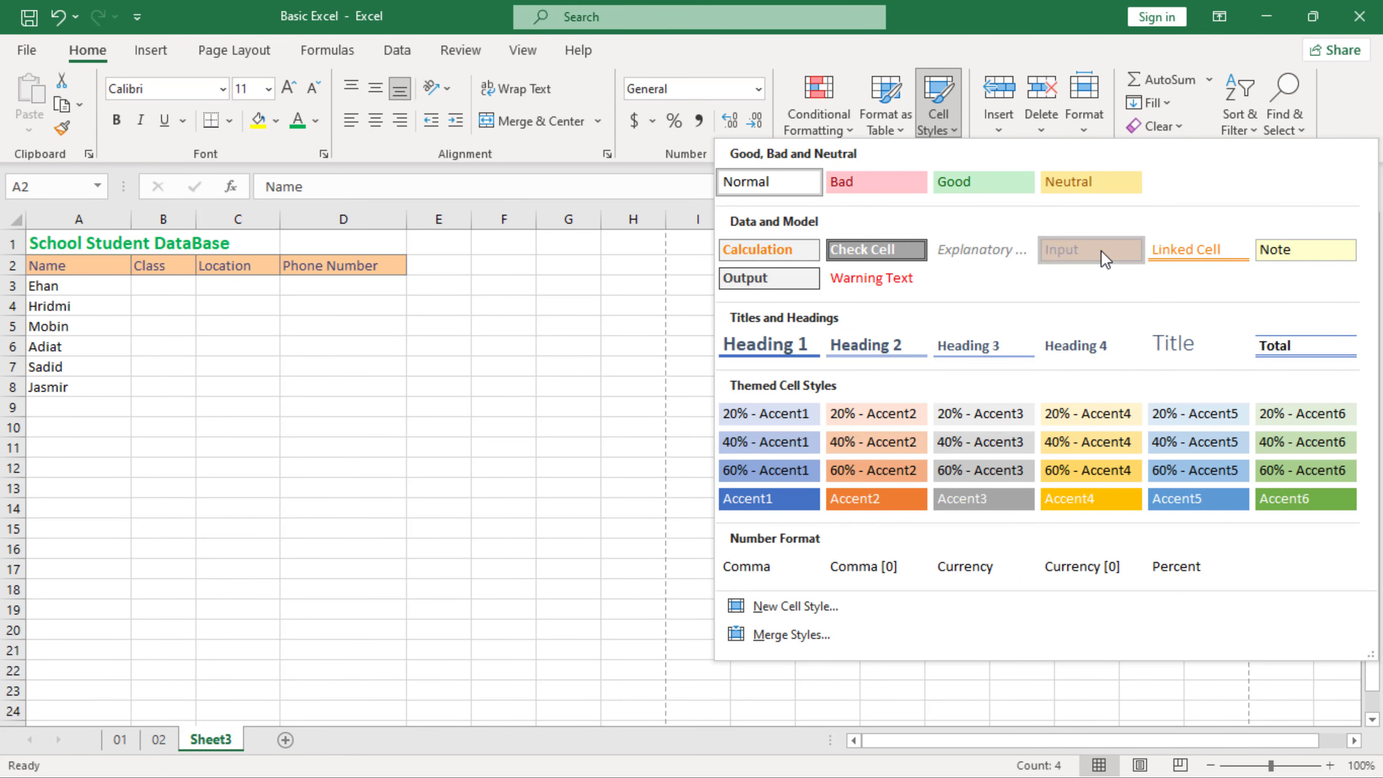
click(303, 287)
click(64, 305)
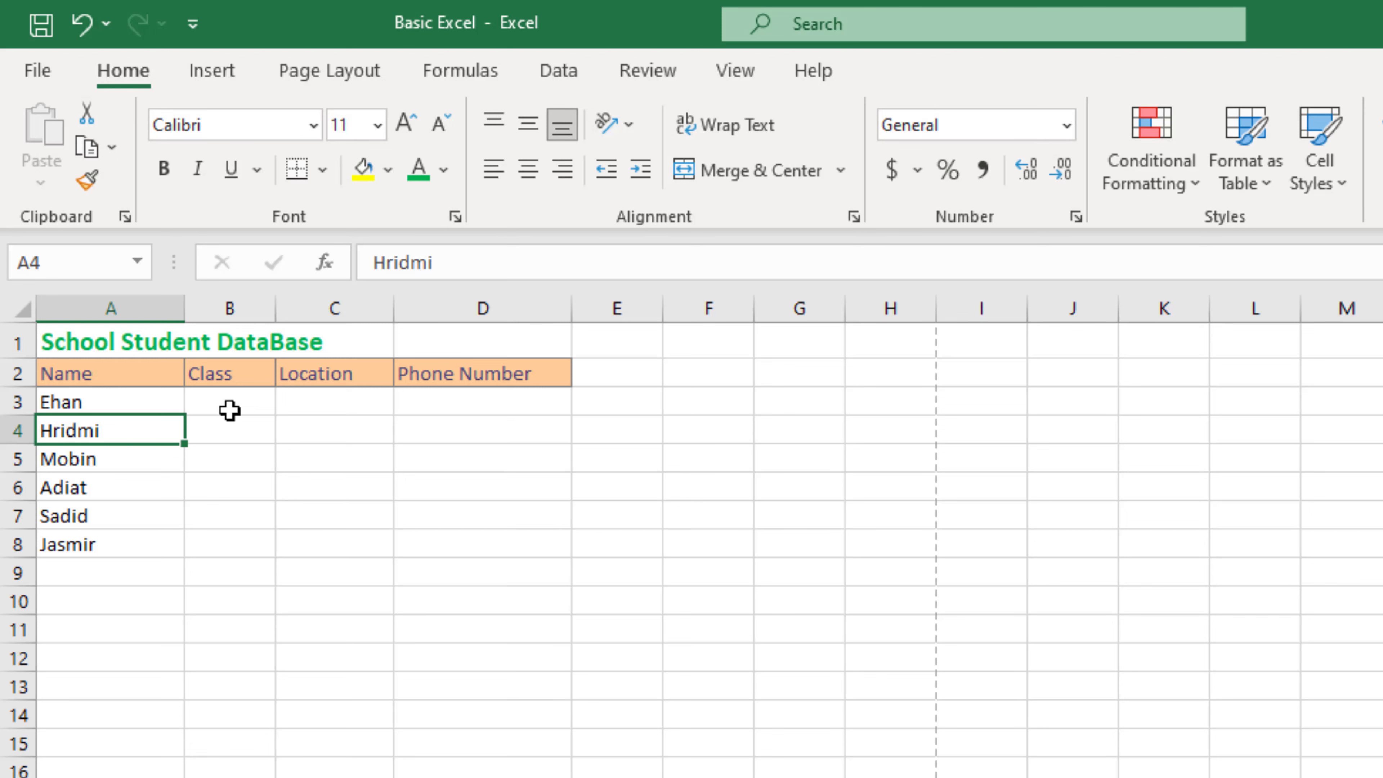
Step: Enter the classes Three, One, Five, Play, One and Two in B3:B8
click(215, 409)
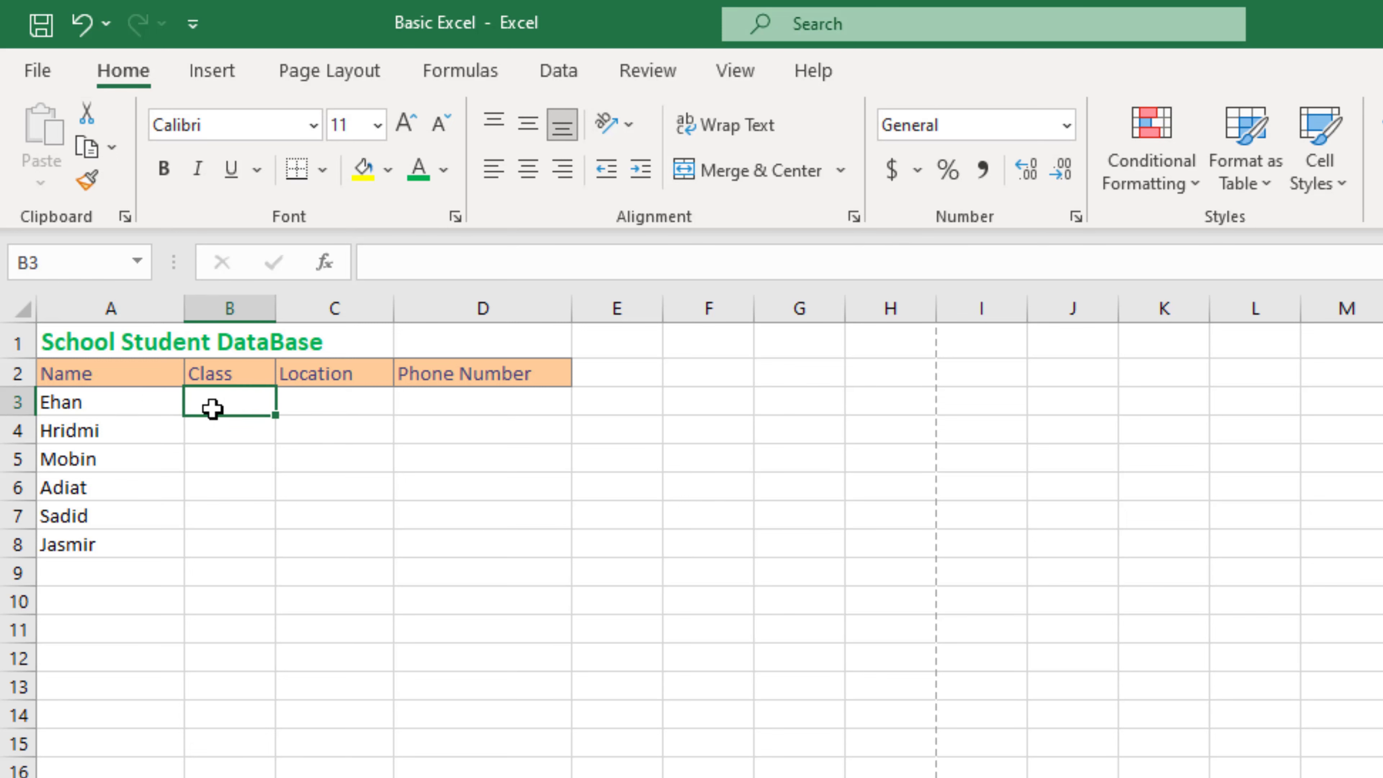
text(Th)
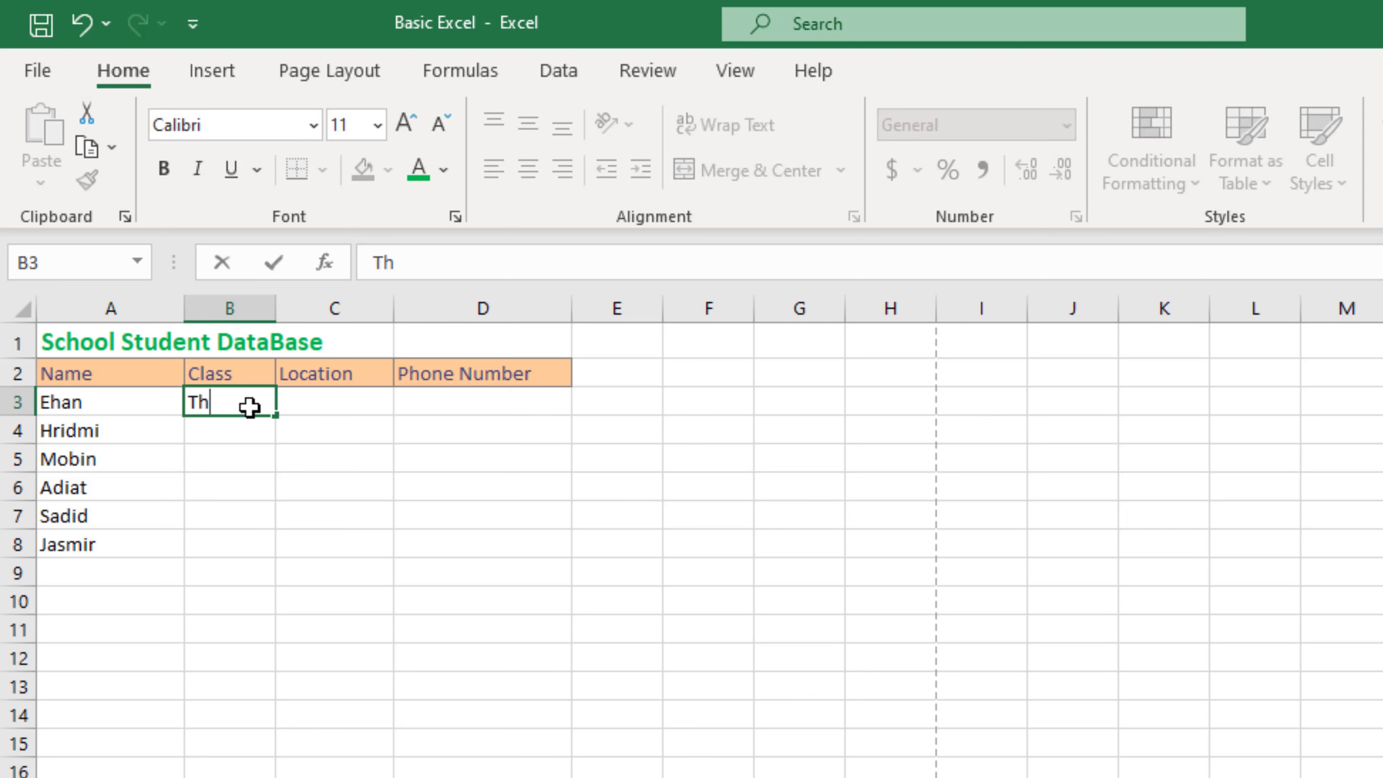
text(ree)
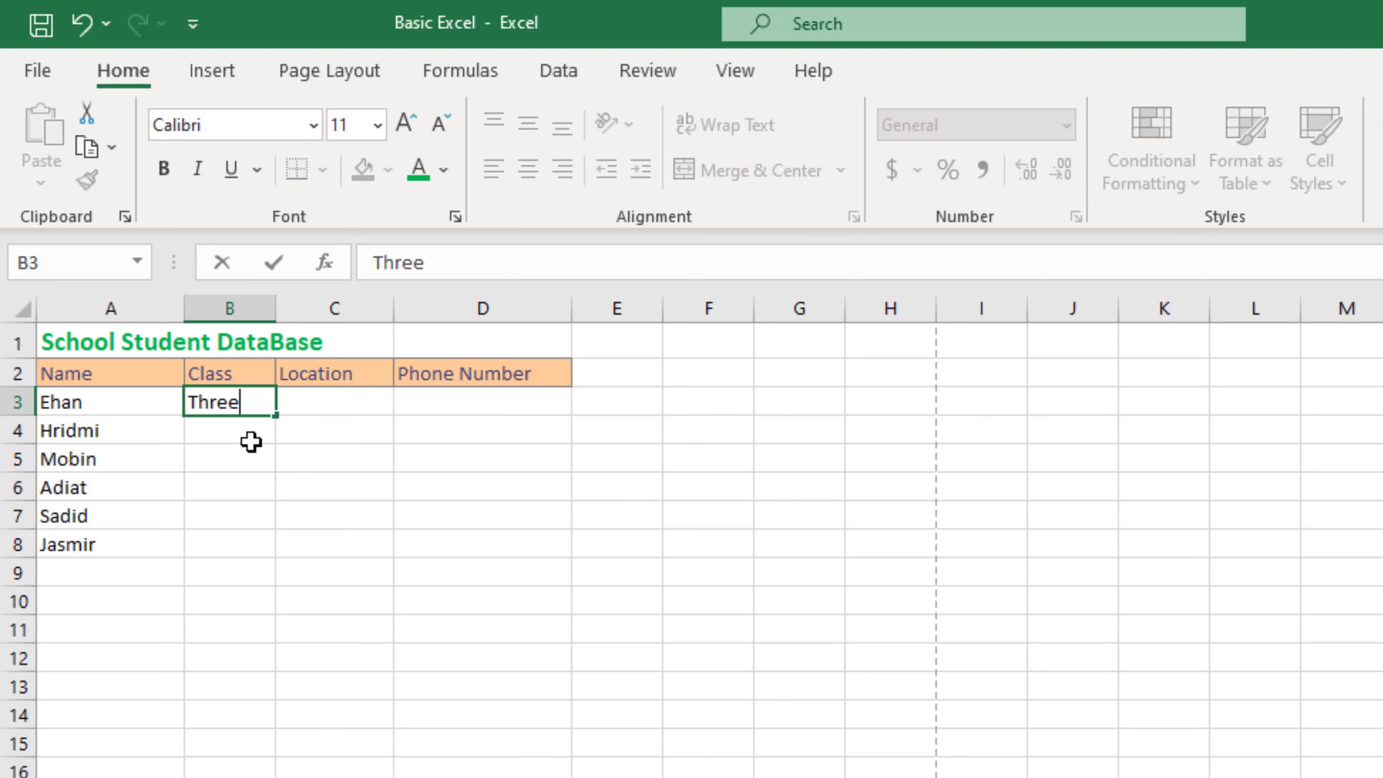
click(243, 430)
text(One)
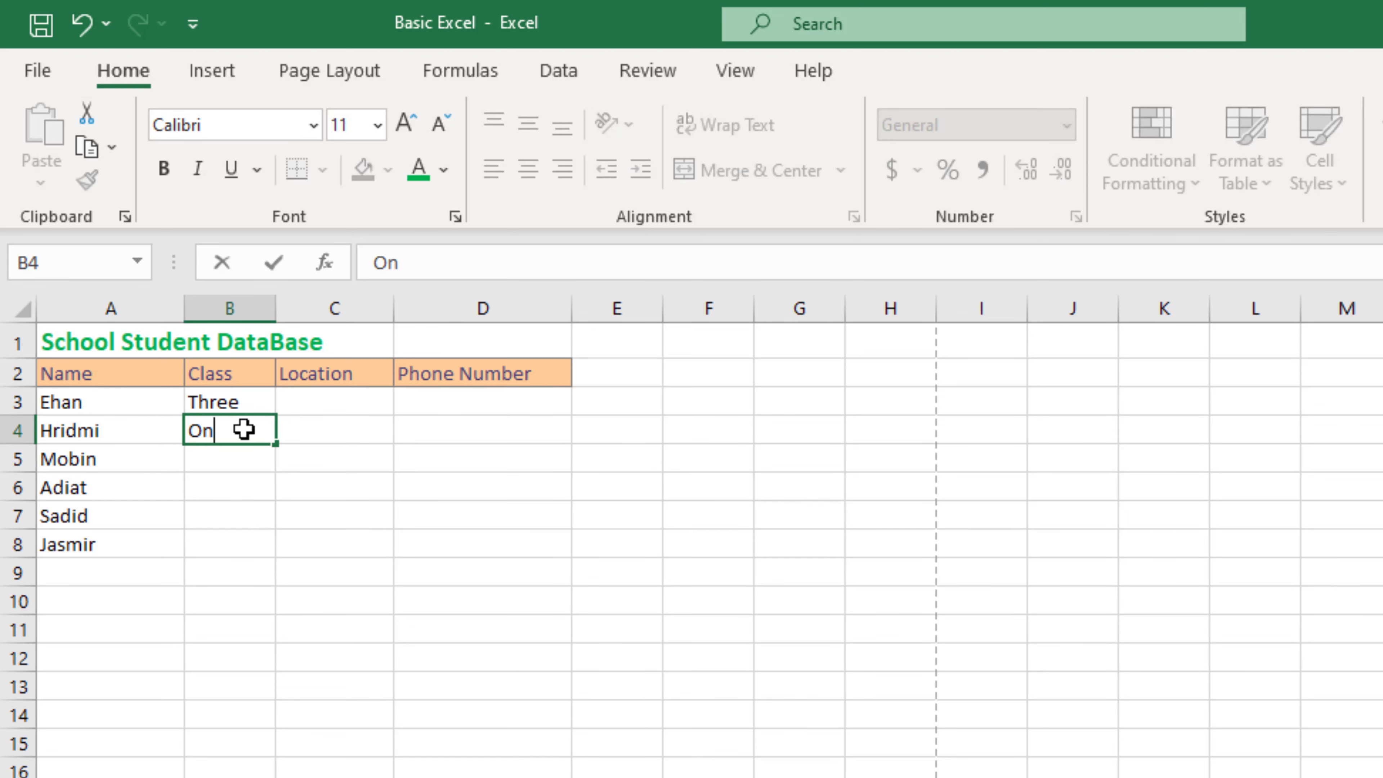
click(245, 451)
text(Five)
click(246, 487)
text(Play)
click(248, 517)
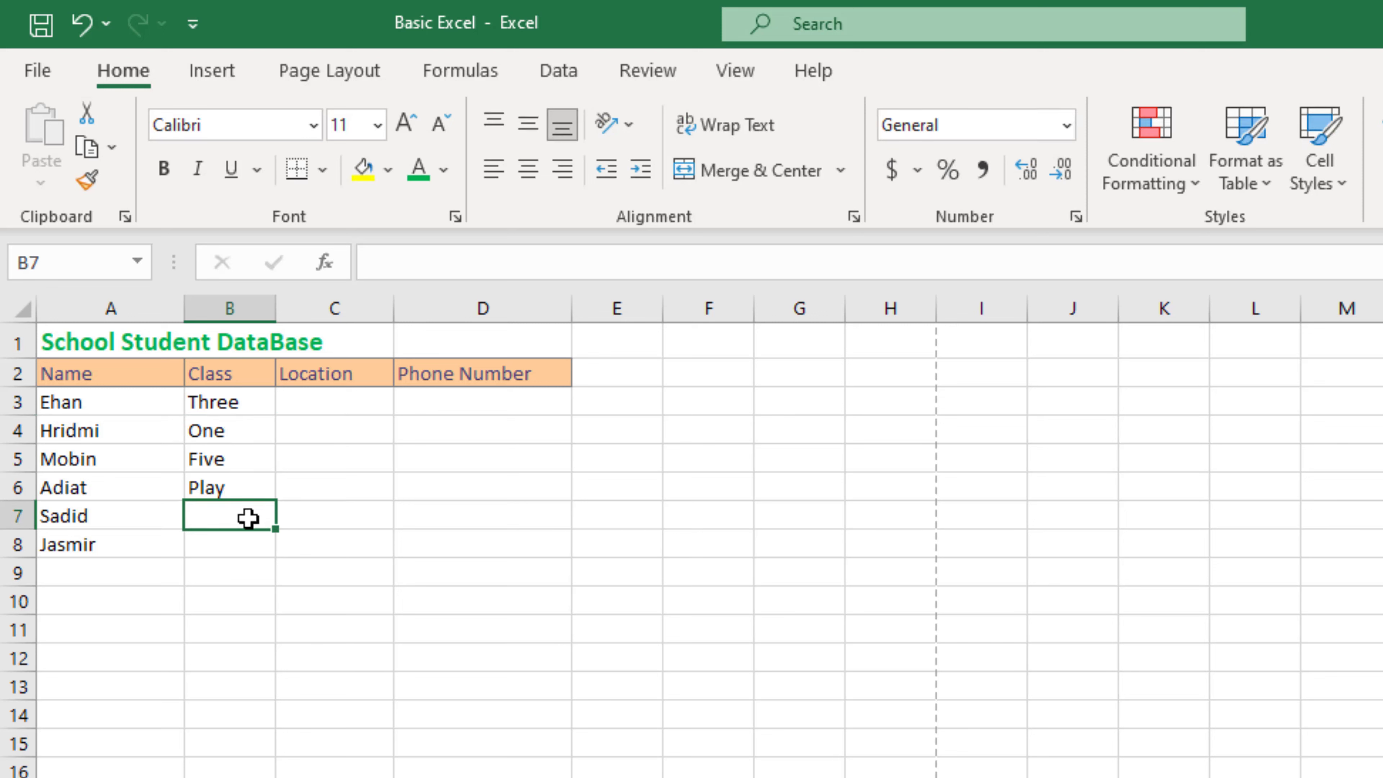
text(One)
click(233, 550)
text(Two)
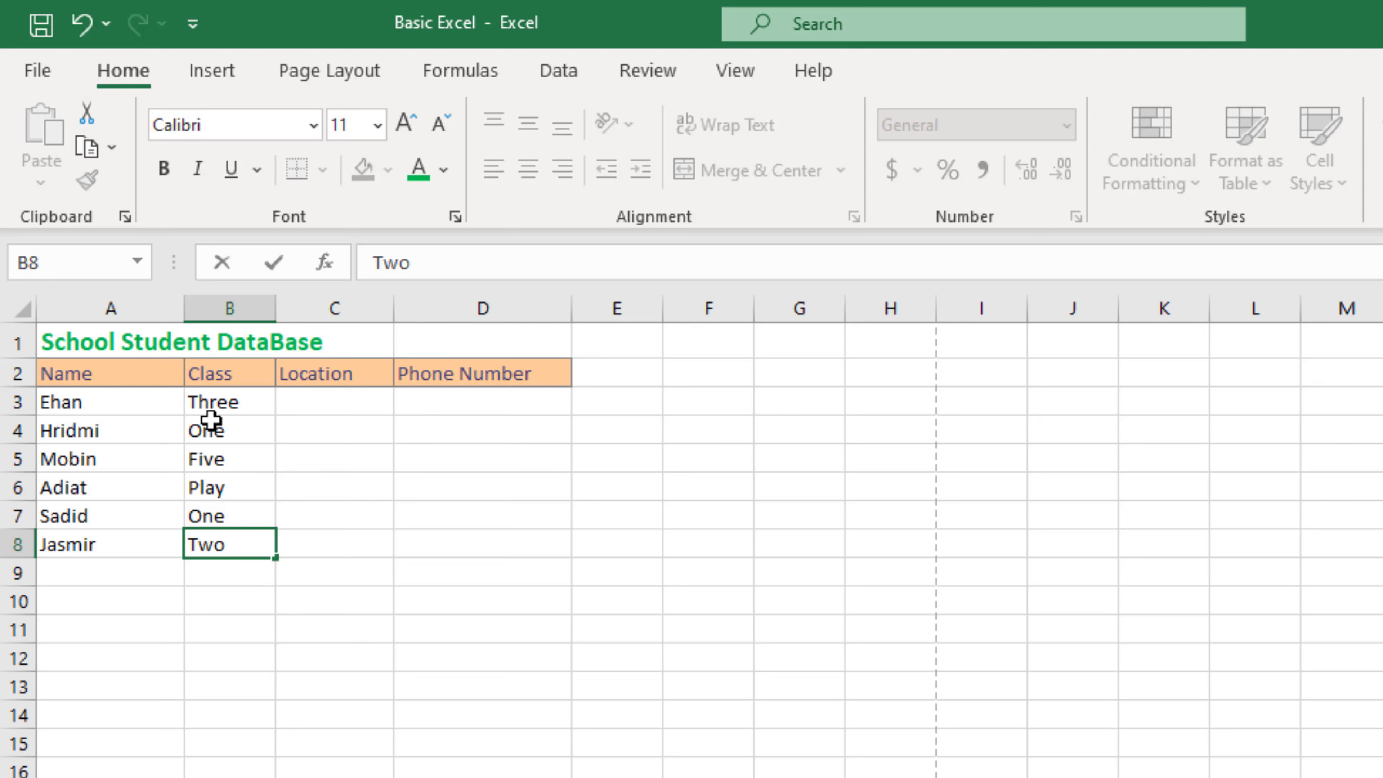
Step: Check each class entry from B3 to B8, ending on C3
click(219, 404)
click(223, 431)
click(221, 459)
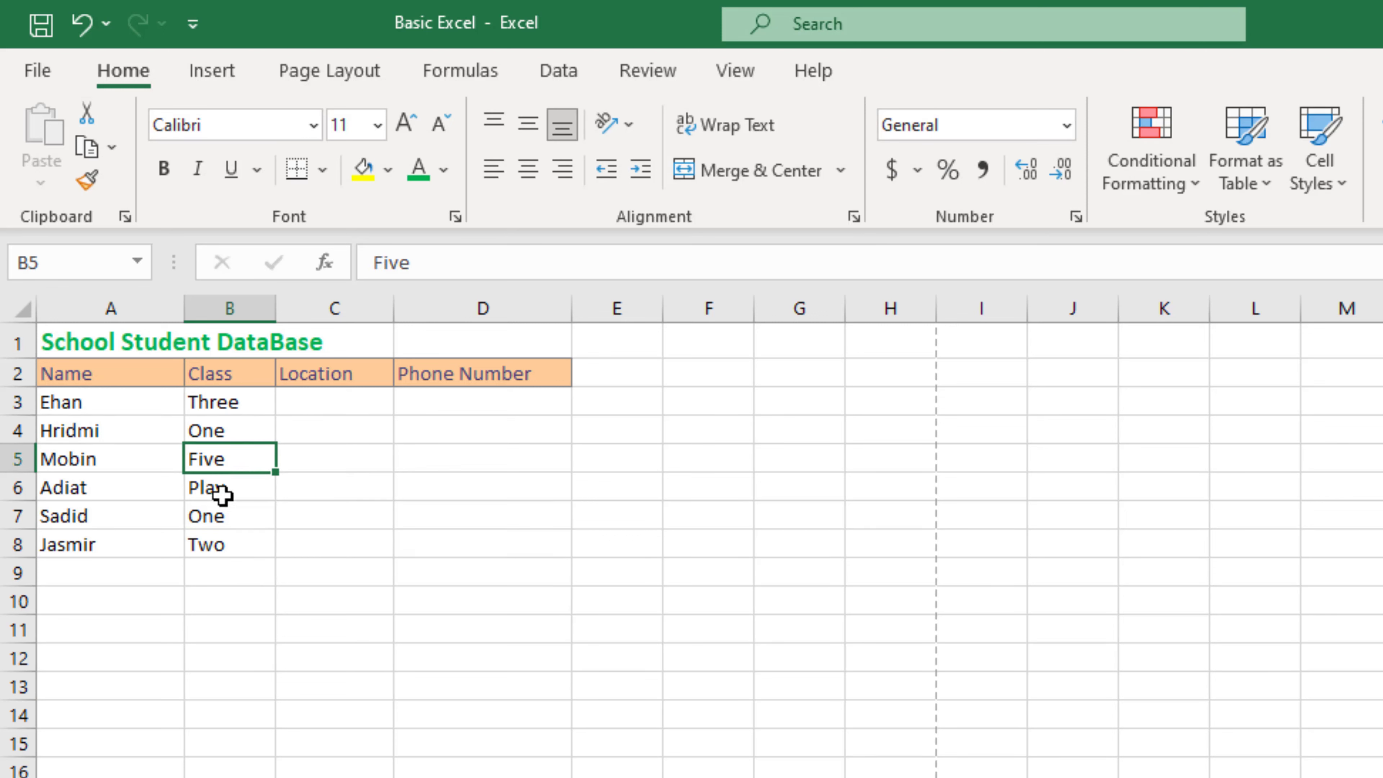
click(222, 487)
click(223, 515)
click(230, 544)
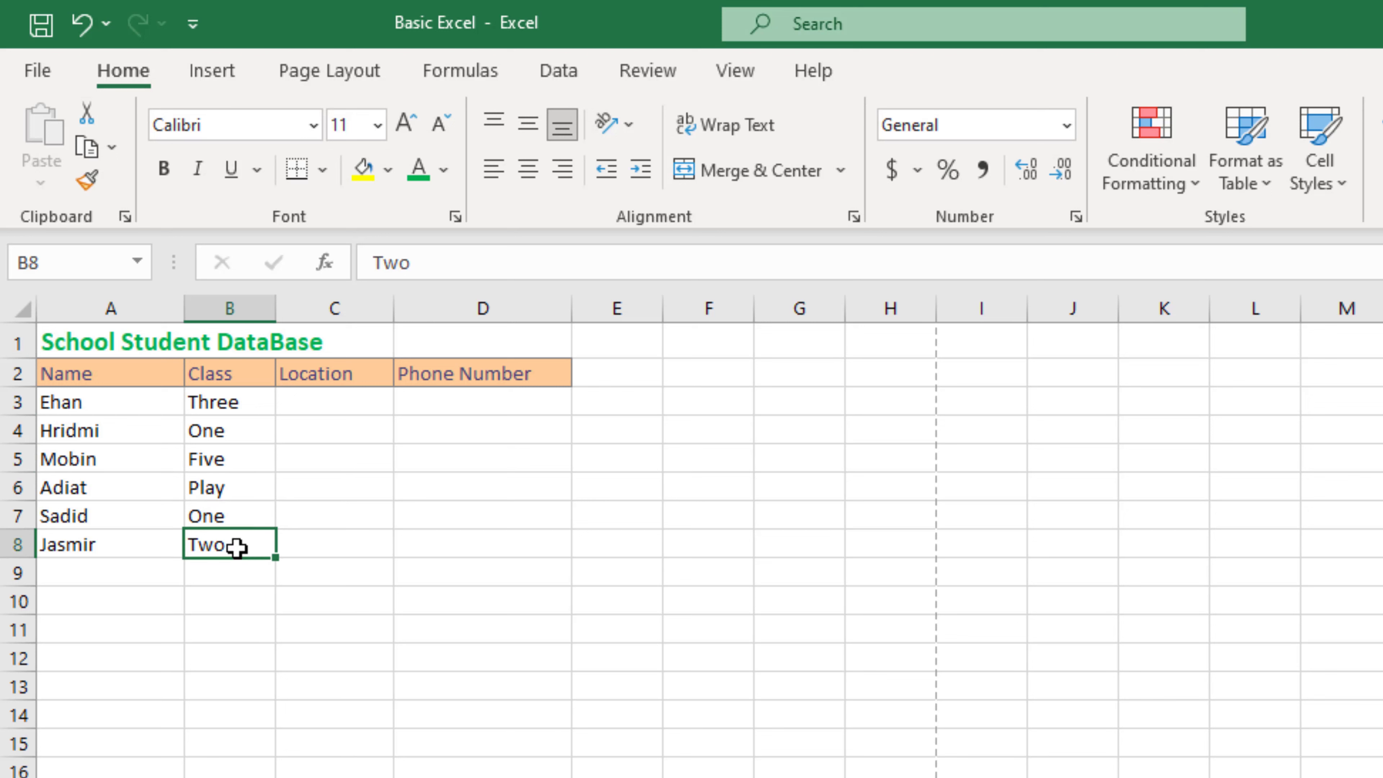
click(345, 396)
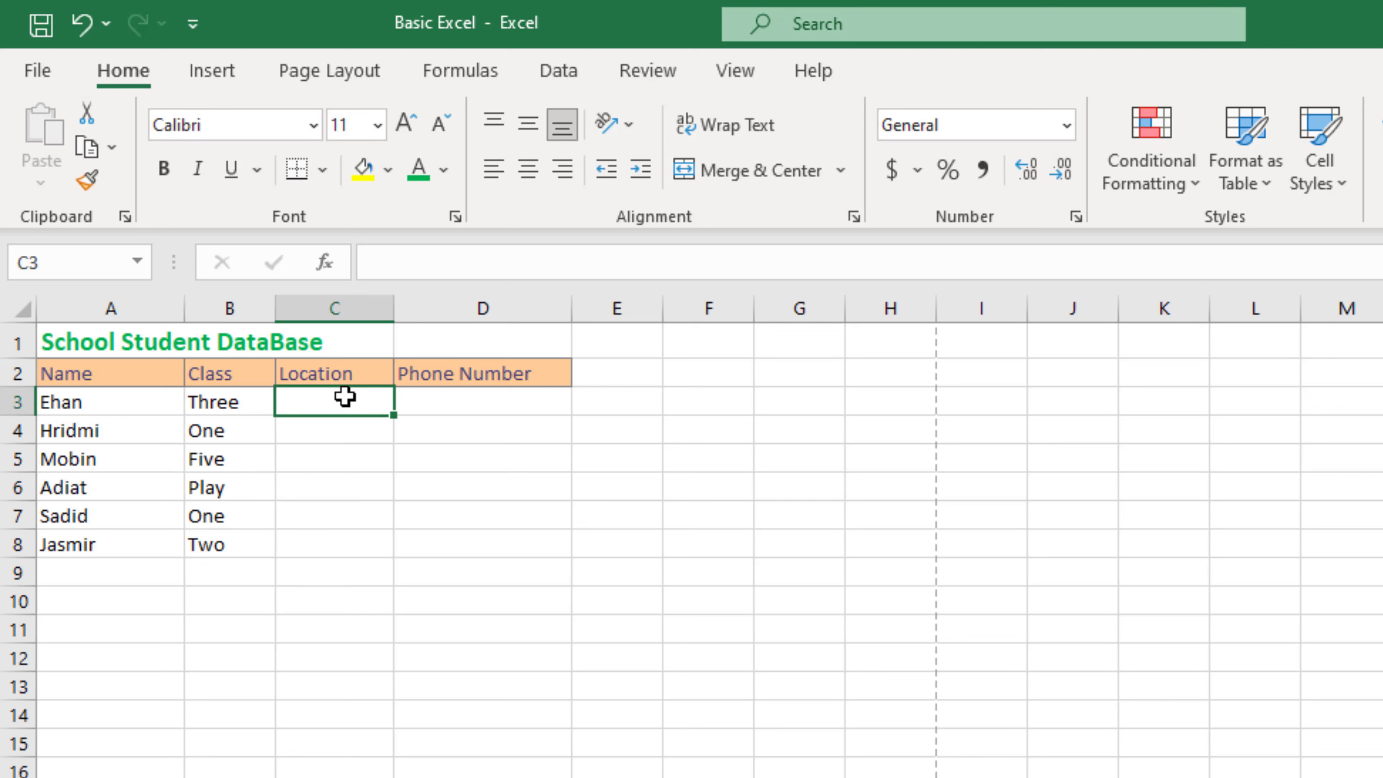
Step: Enter Sherpur as the first student's Location in C3
text(Sherpur)
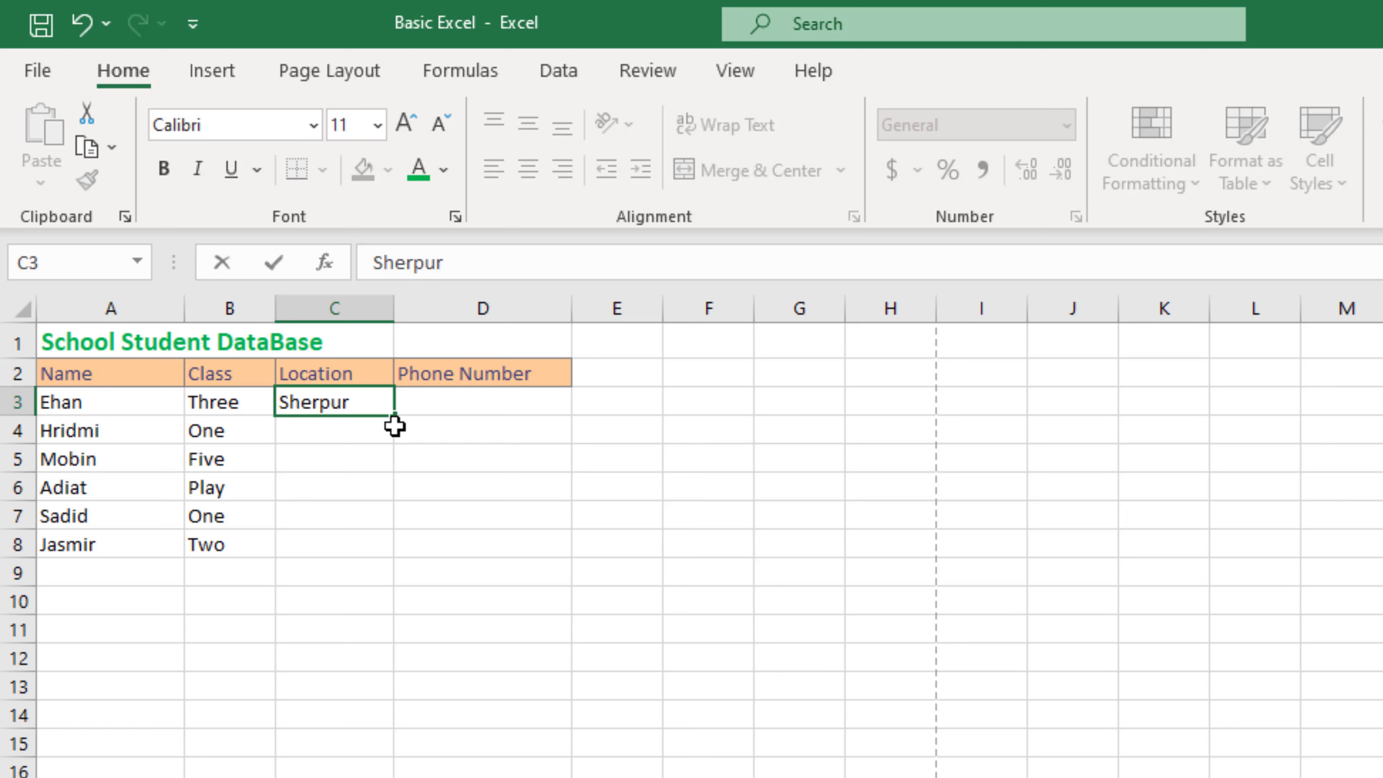
key(Return)
click(343, 401)
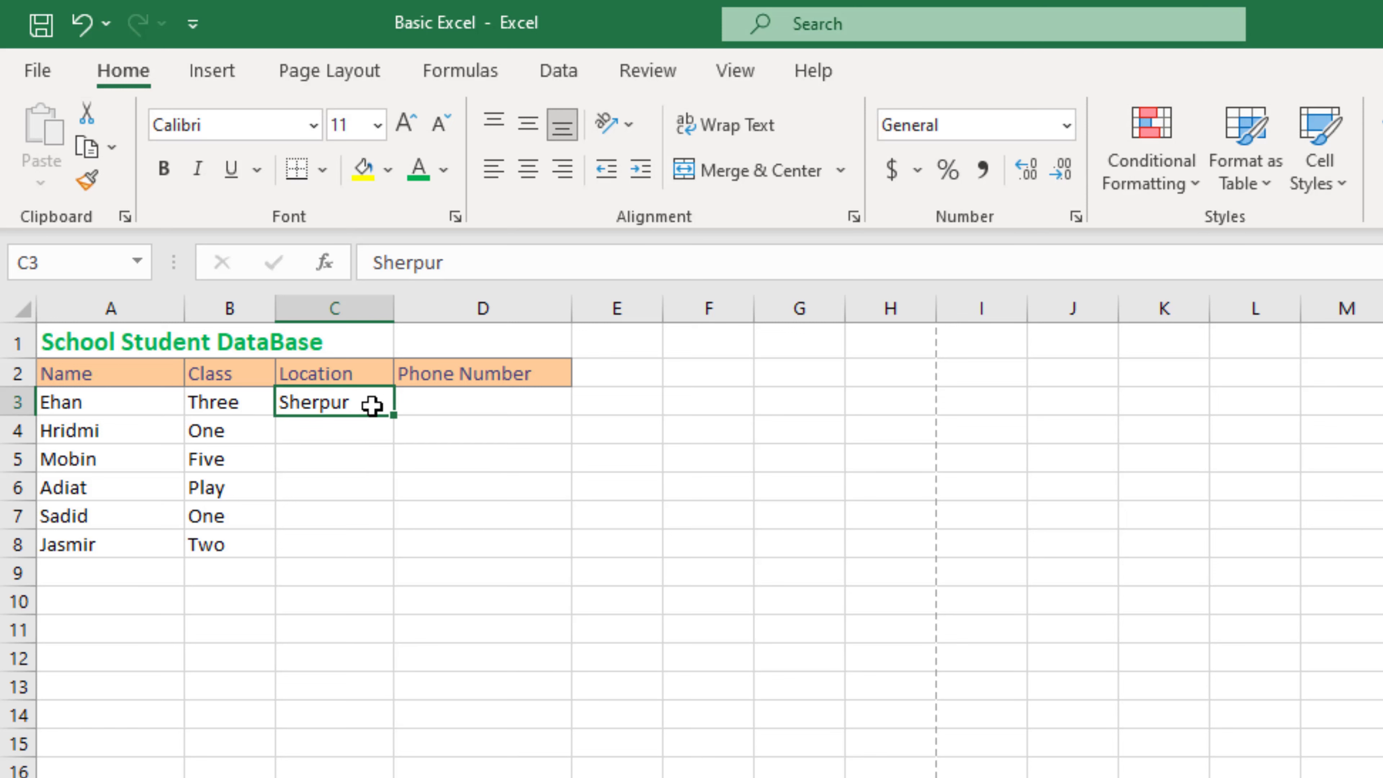
click(327, 431)
click(323, 459)
click(321, 488)
click(325, 518)
click(329, 545)
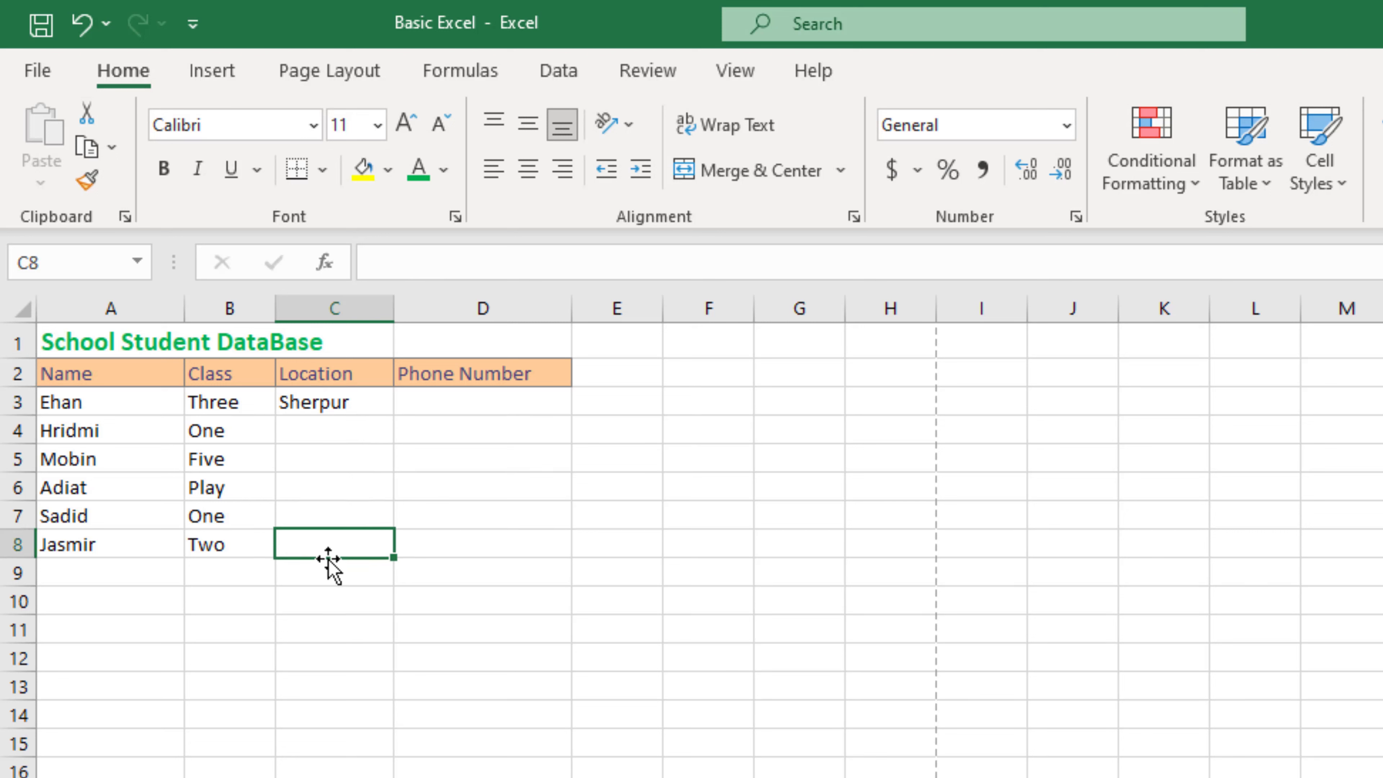
click(333, 405)
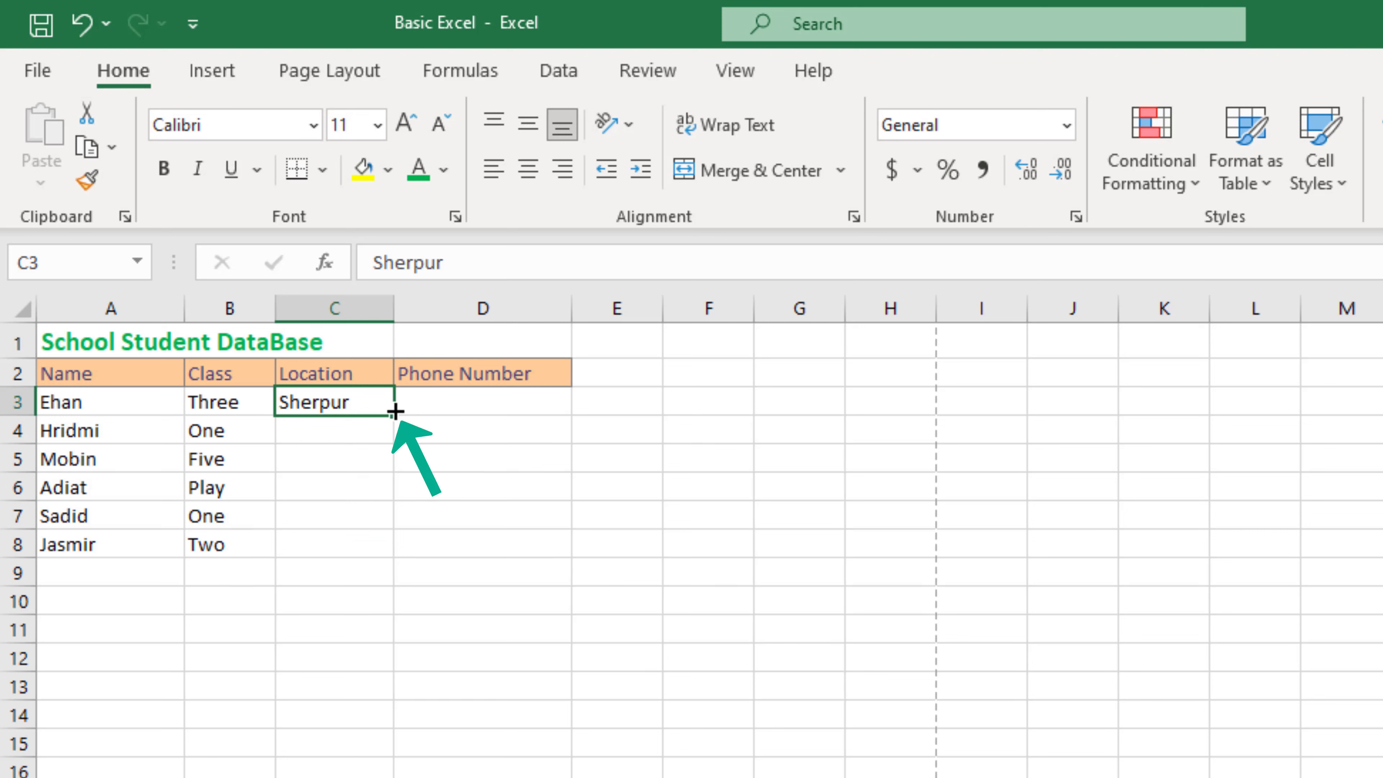
Step: Fill Sherpur down from C3 to C8 with the fill handle
drag(391, 415, 384, 563)
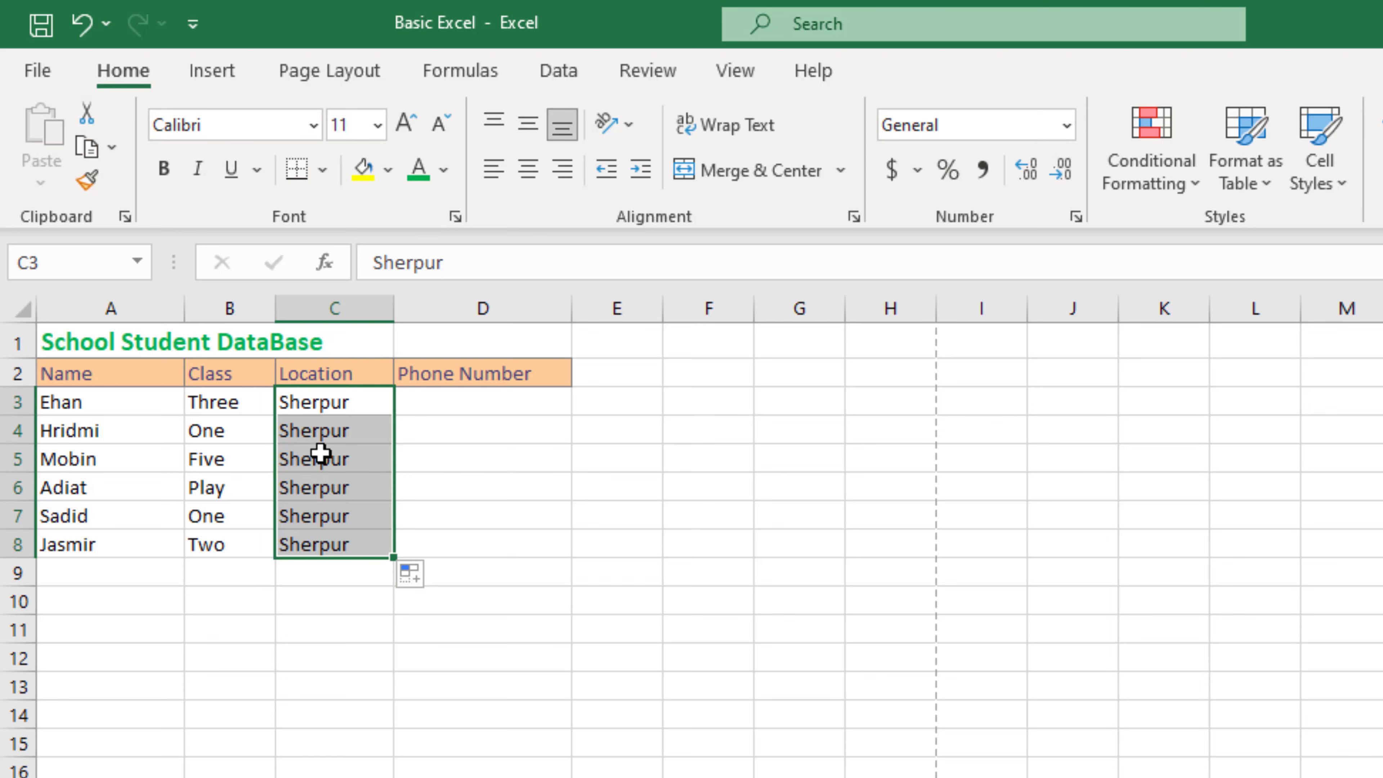
click(330, 407)
click(322, 524)
click(321, 544)
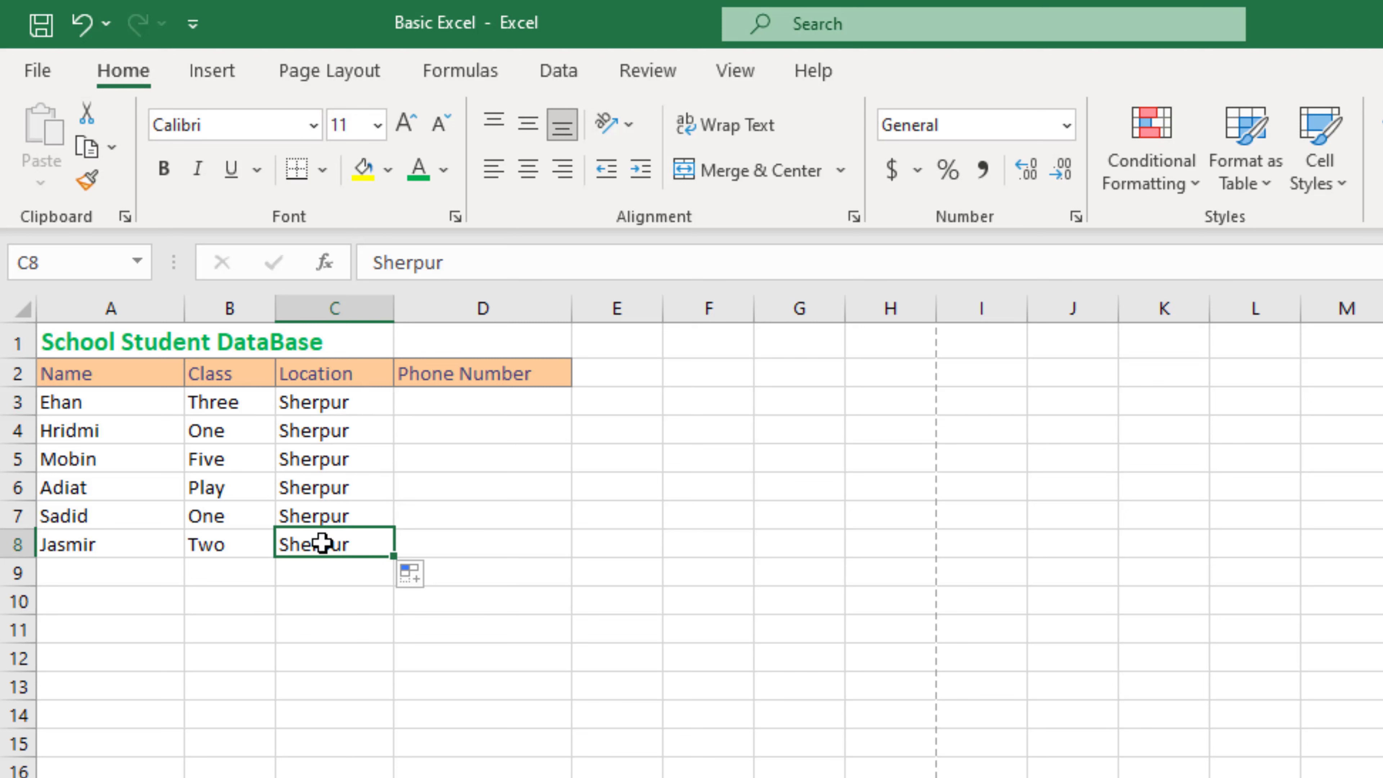
click(323, 403)
click(485, 381)
Step: Enter 129323273 in D3 and 018347834 in D4, then check the stored values in both cells
click(483, 404)
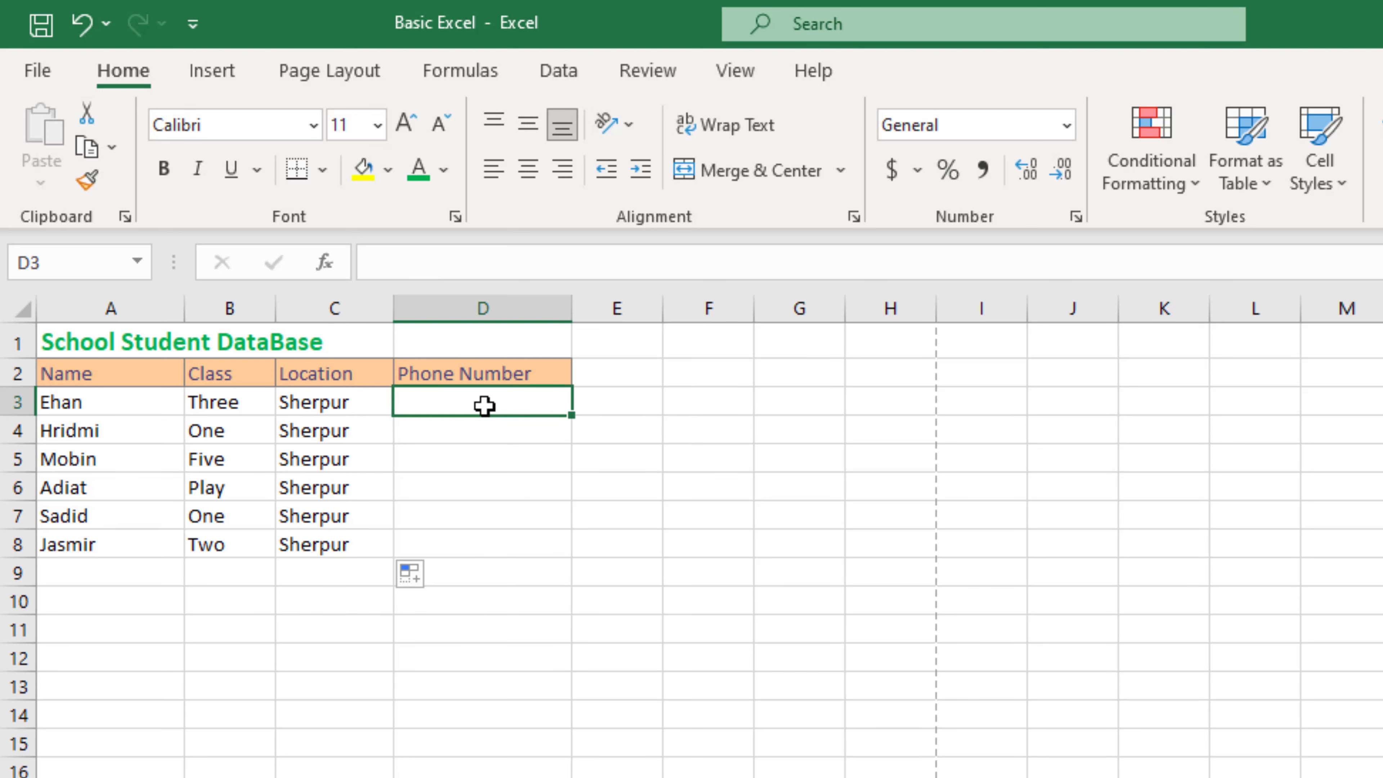
text(129323273)
key(Return)
text(01)
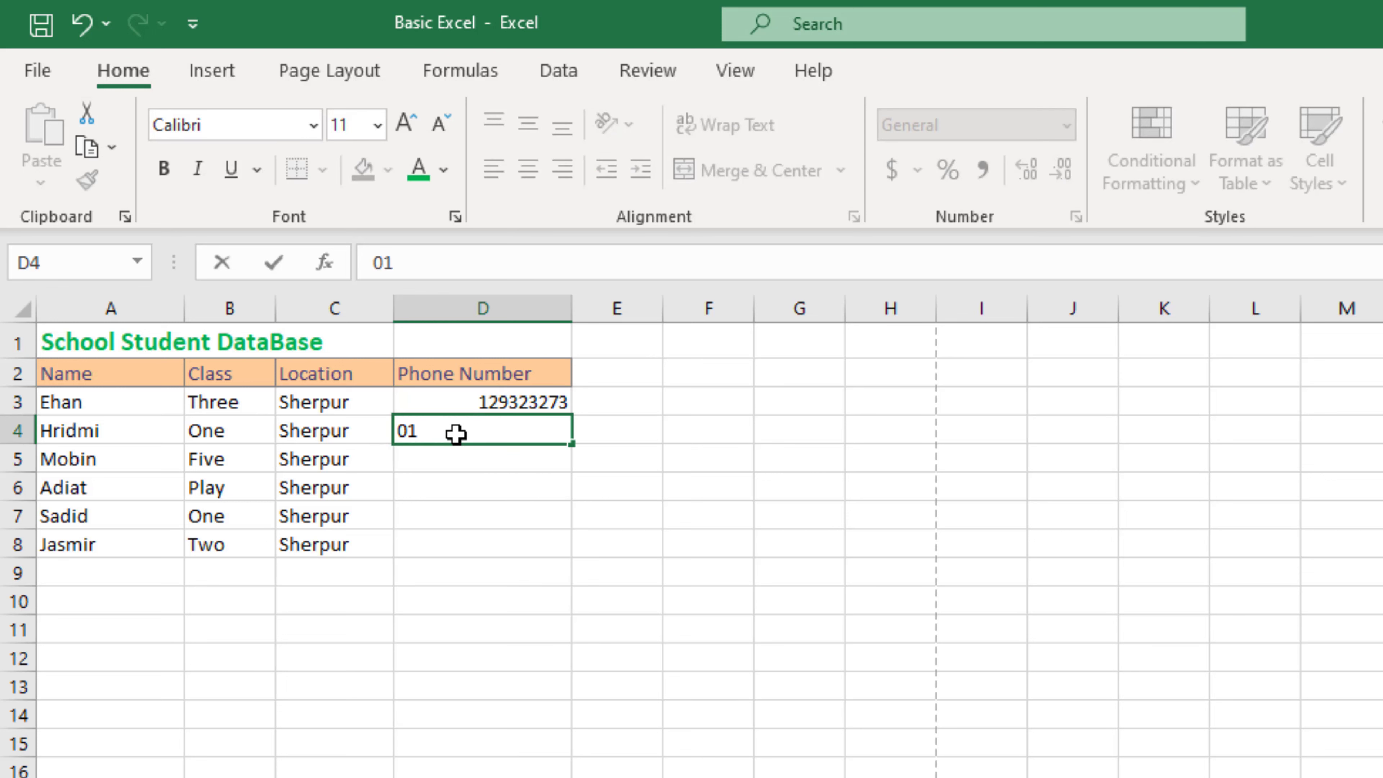
text(8347834)
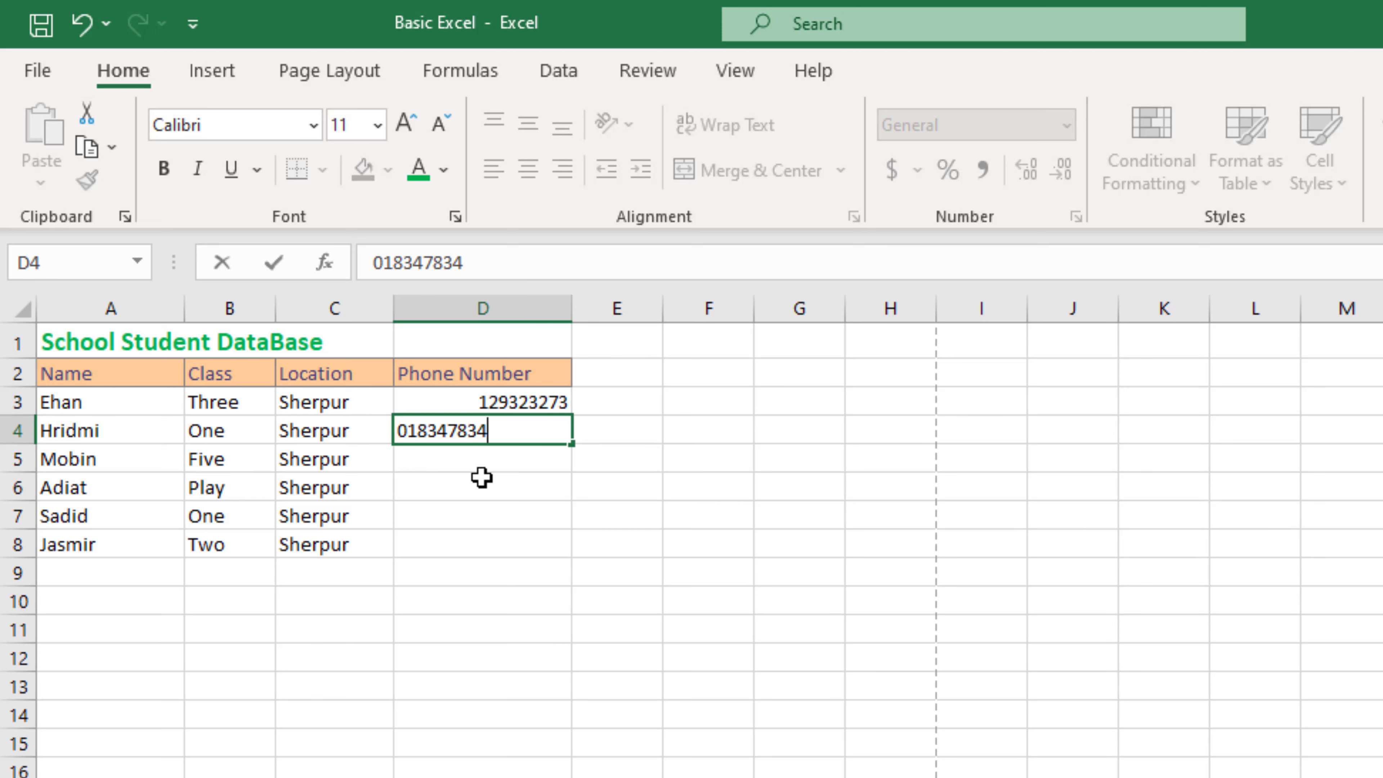
key(Return)
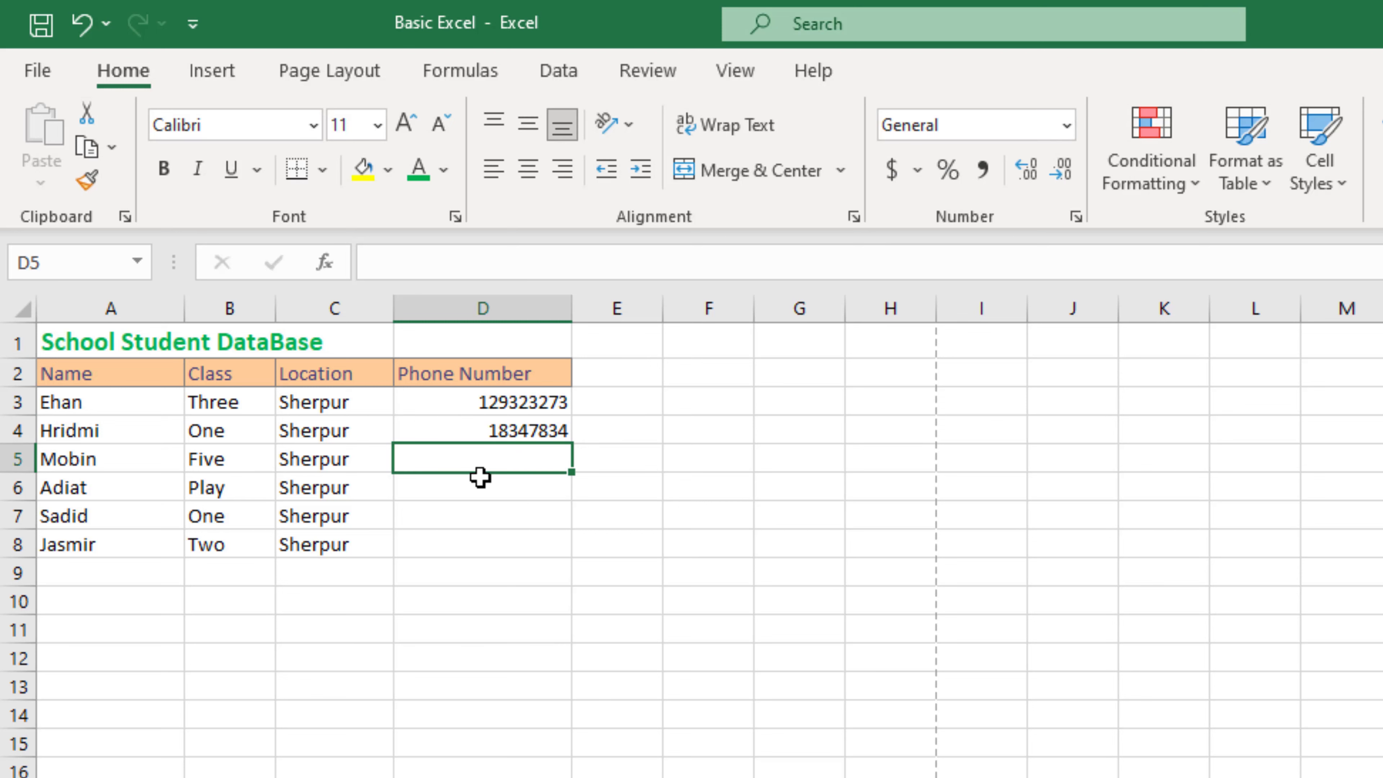
click(496, 406)
click(523, 431)
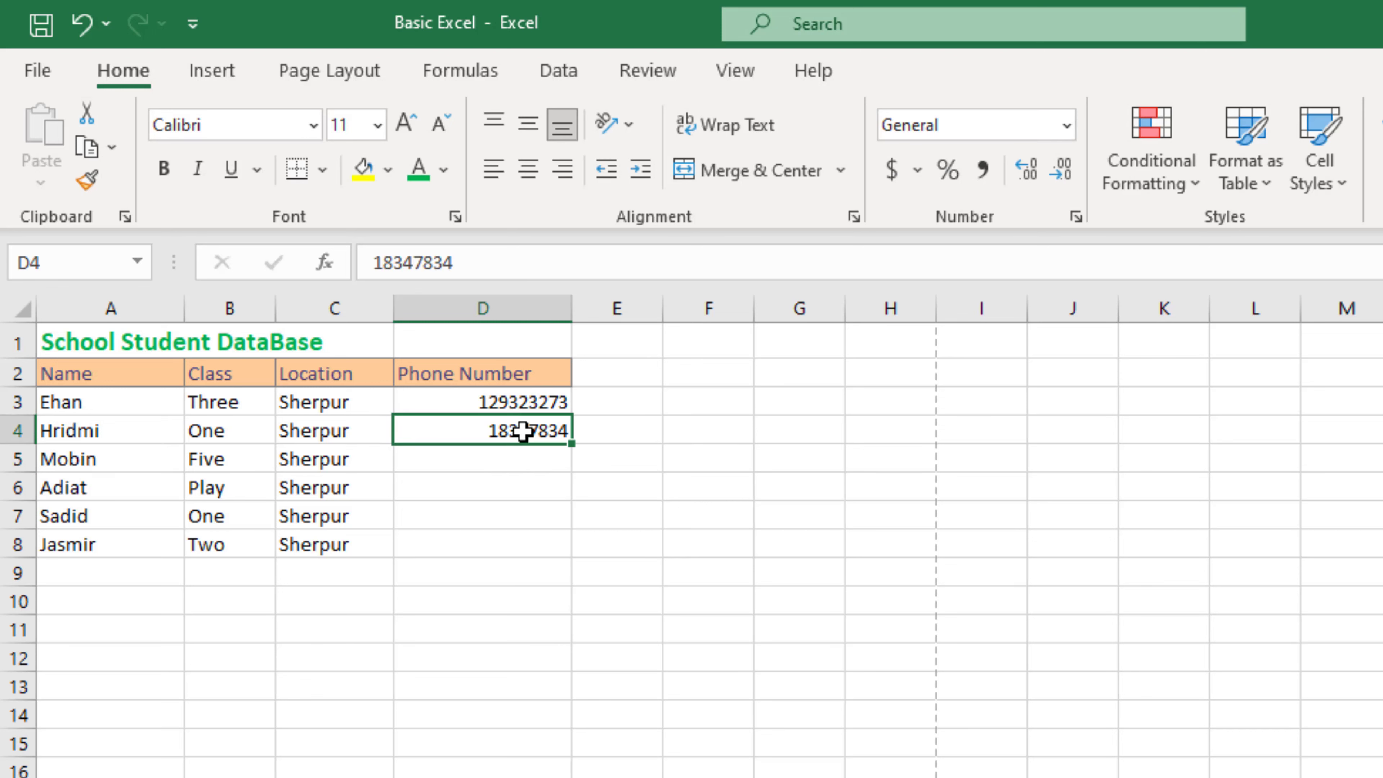
click(527, 402)
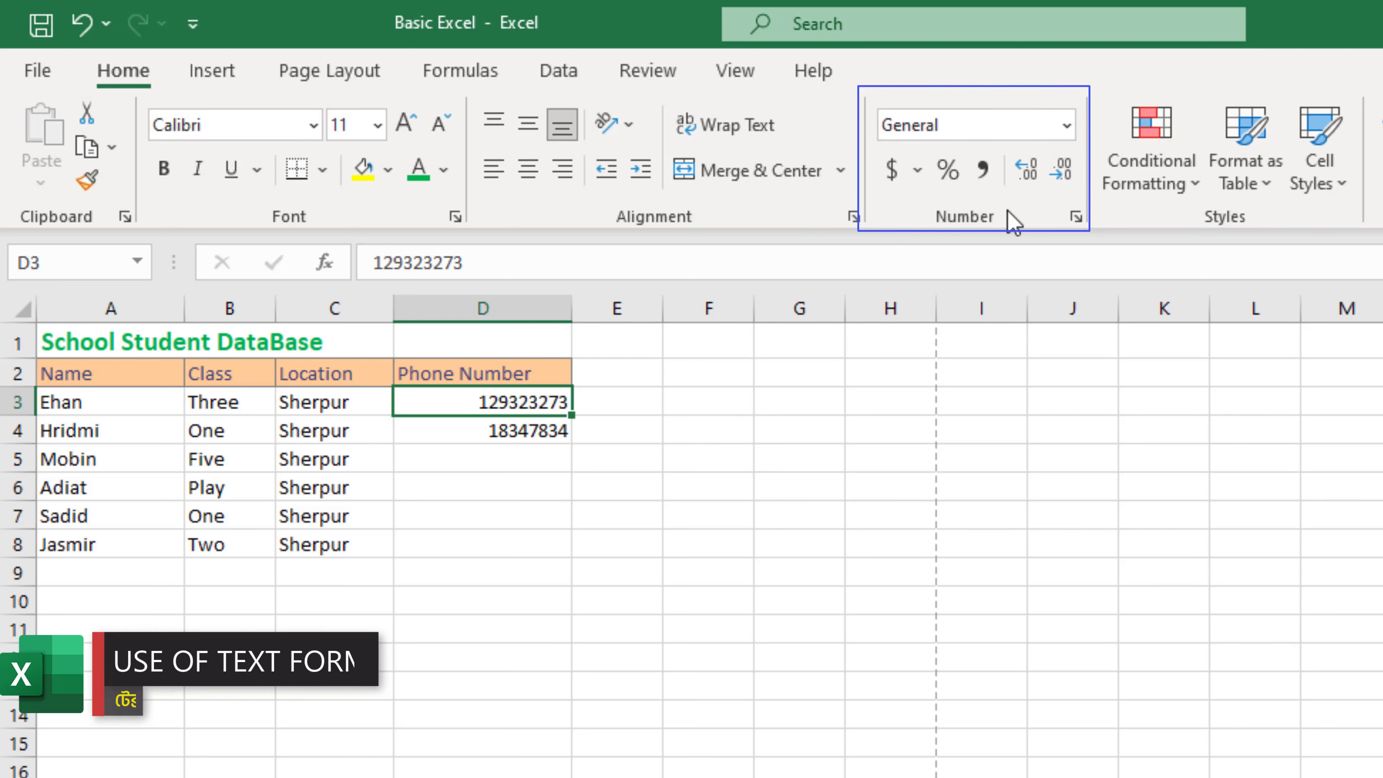
click(1066, 127)
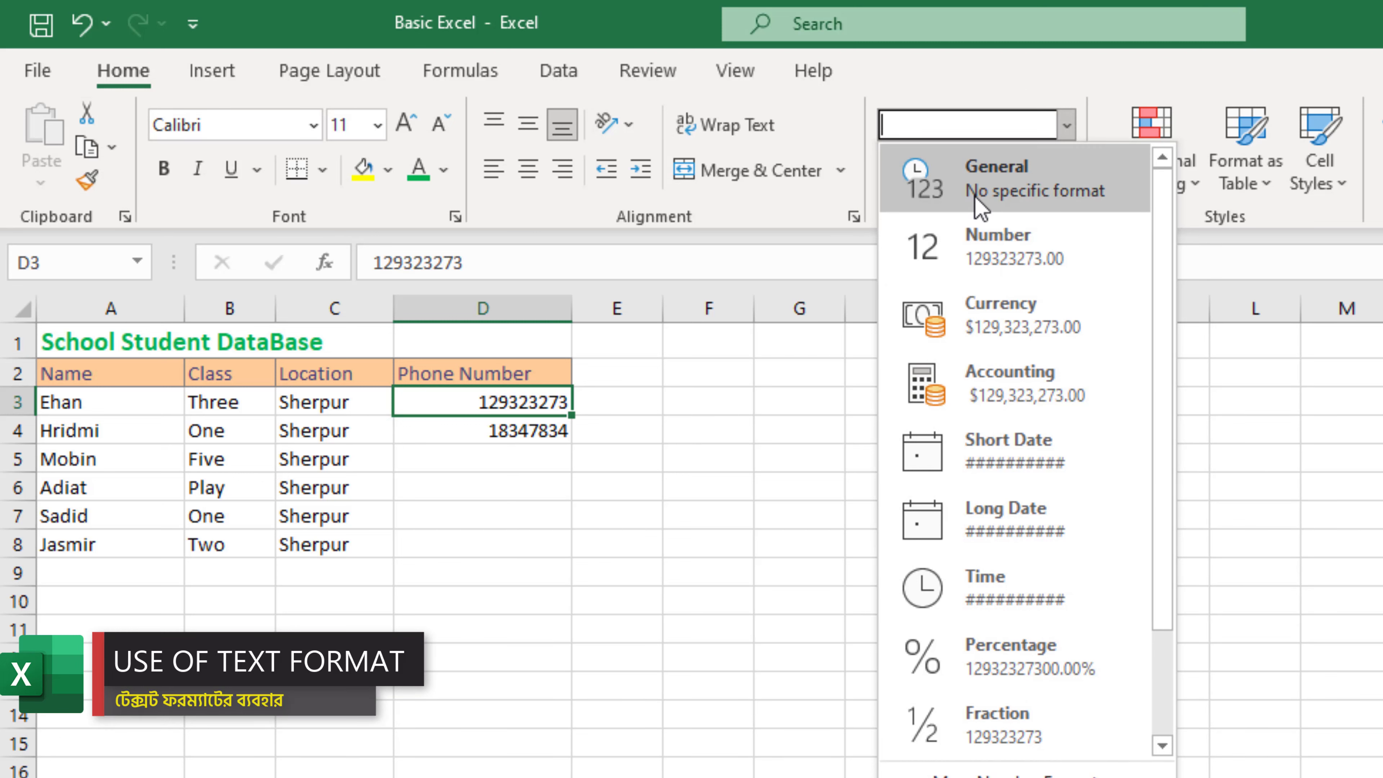
scroll(1019, 507, down, 2)
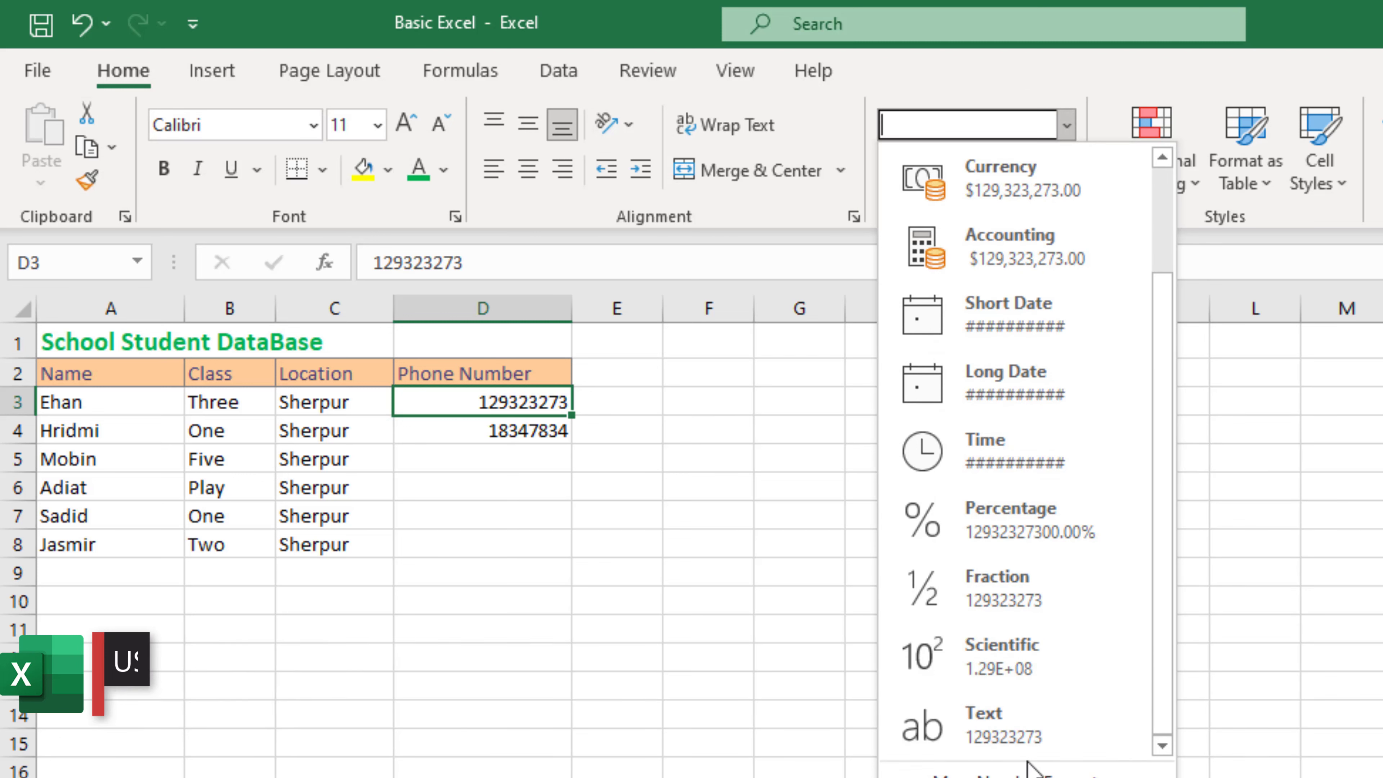
click(1034, 735)
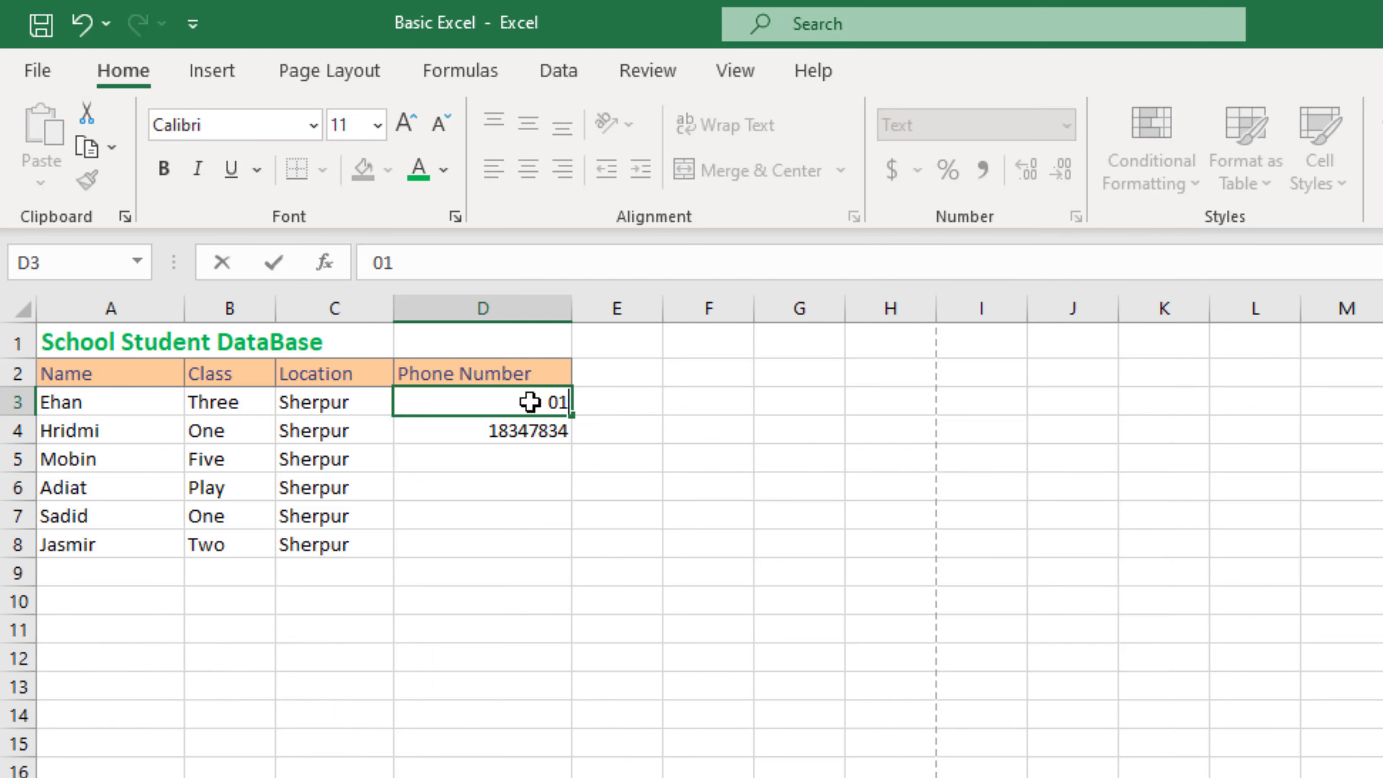
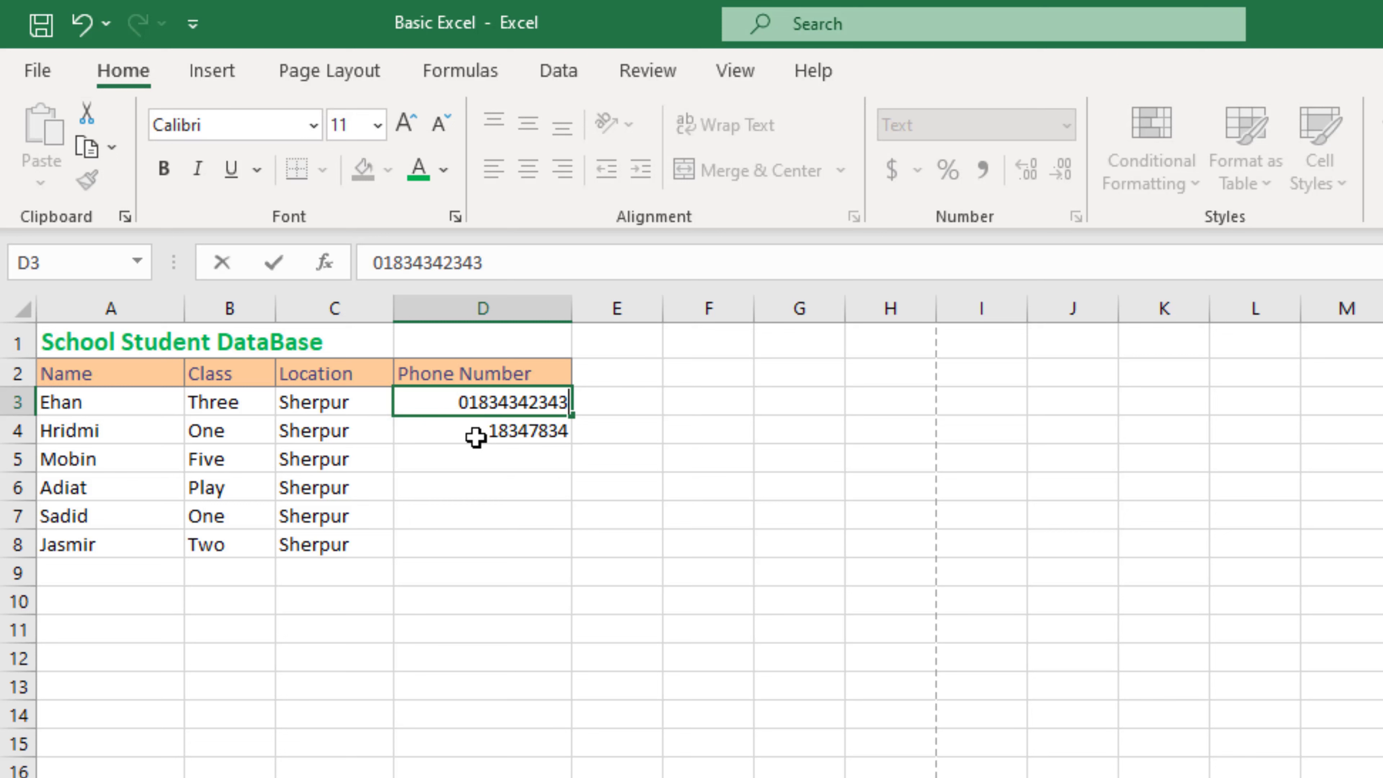
key(Return)
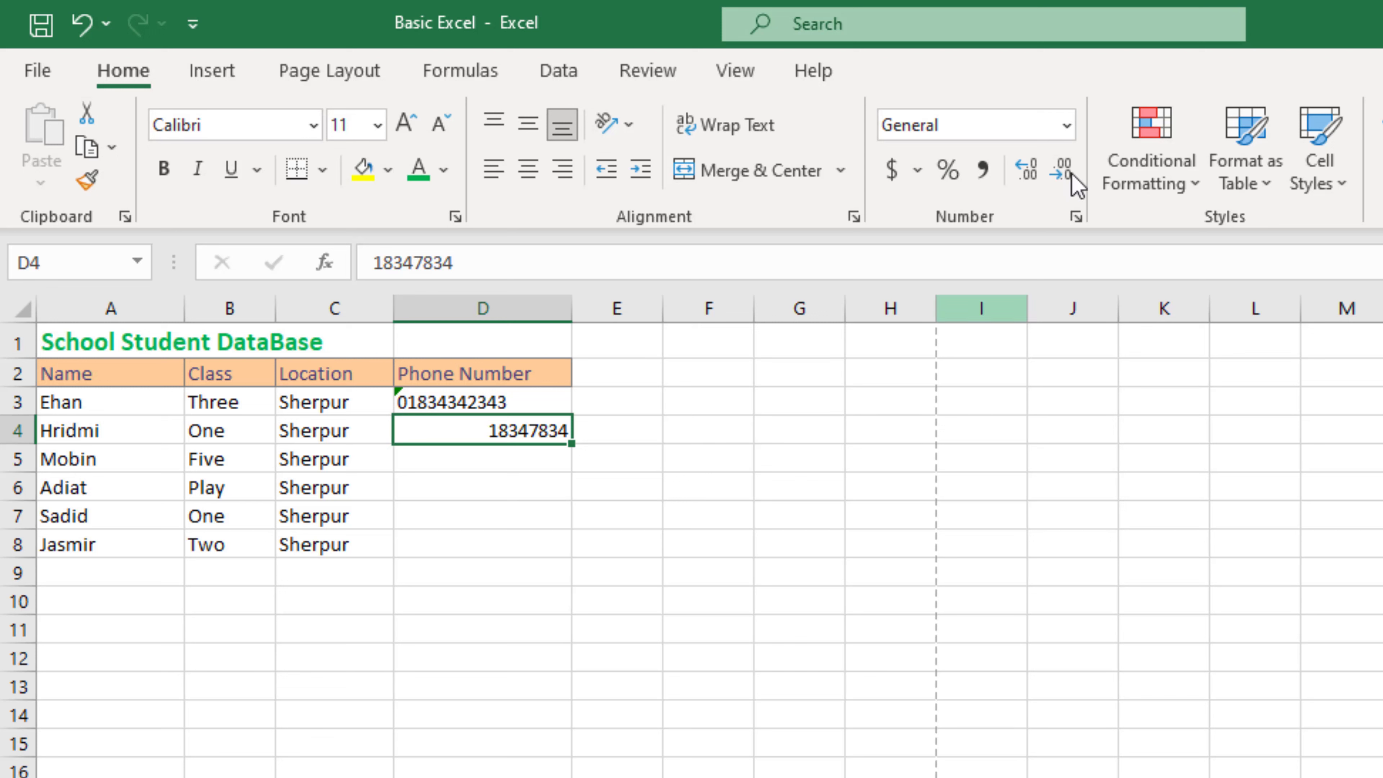
Step: Check D3's Text format, then select D4 and reopen the number format list
click(1067, 127)
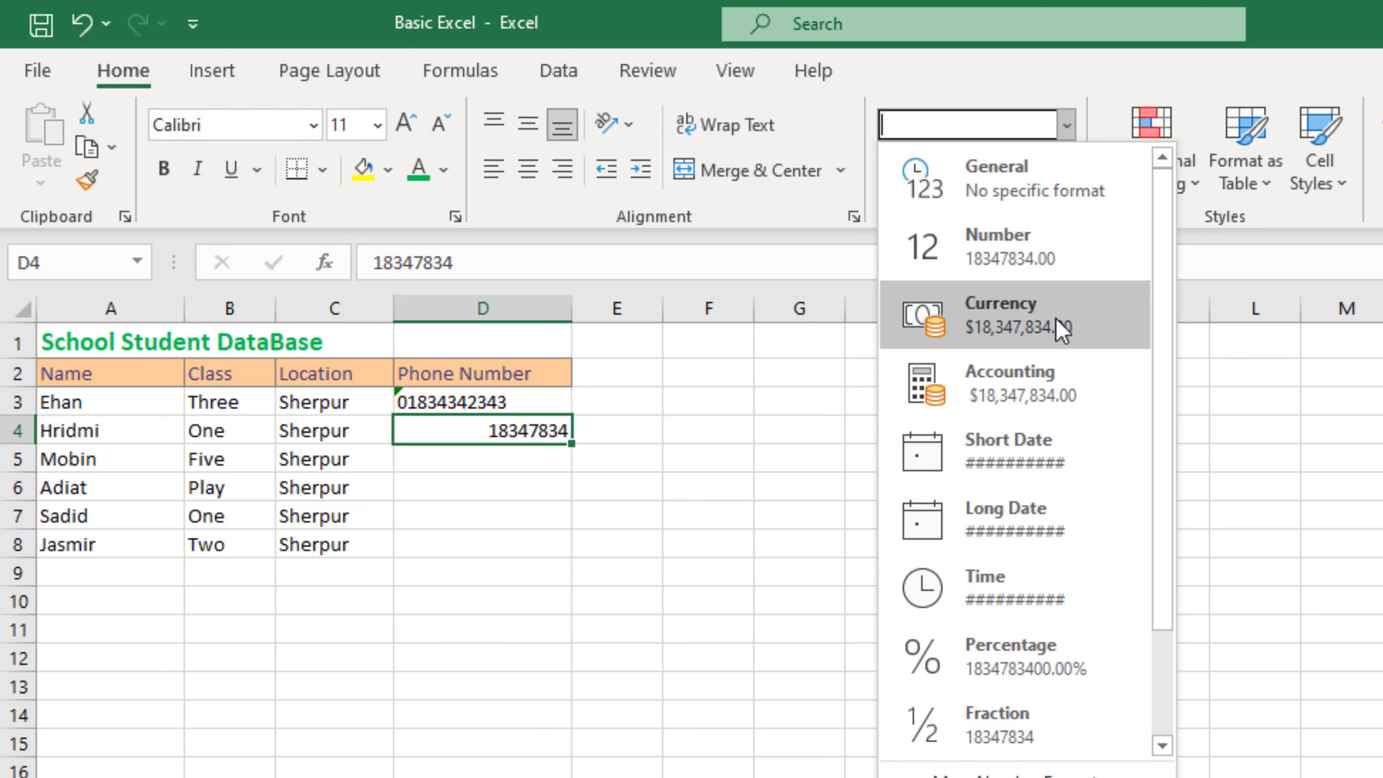
click(1067, 127)
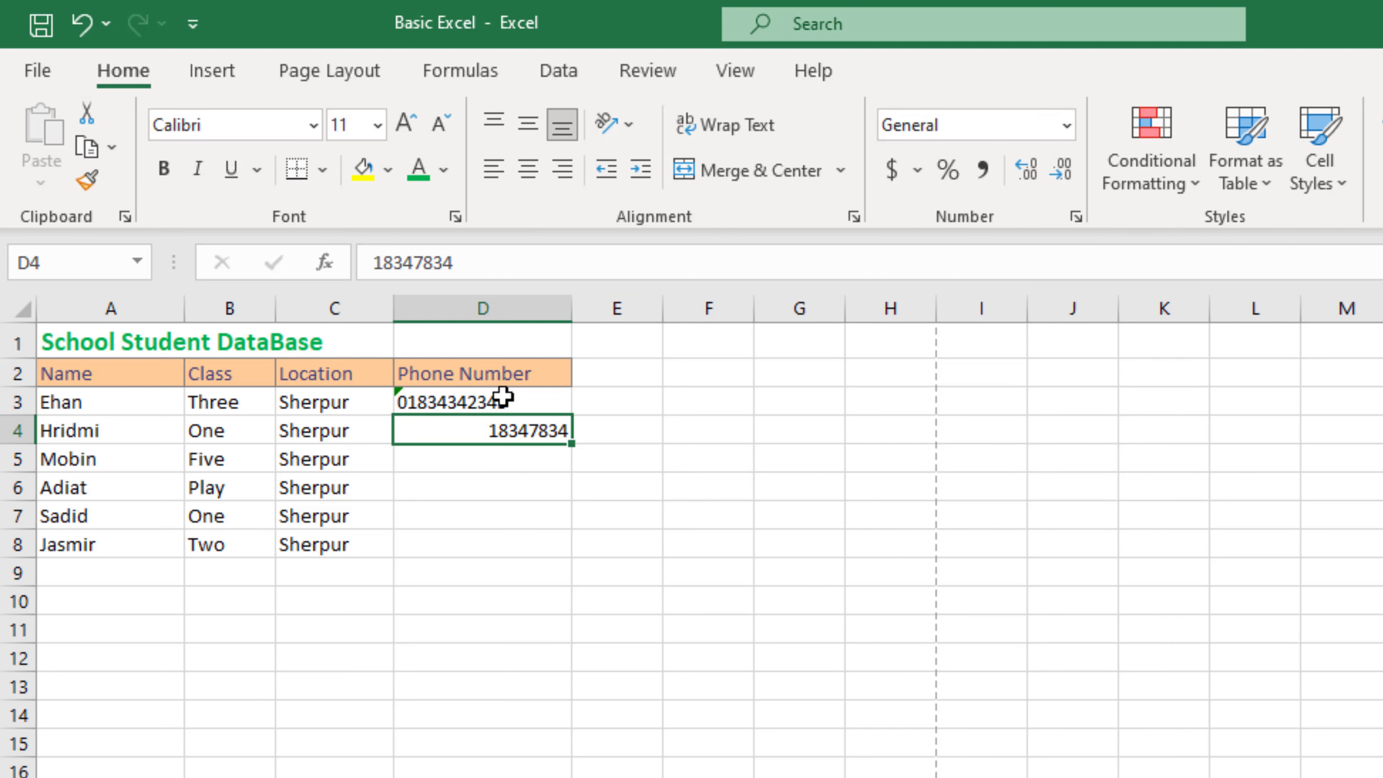
click(479, 401)
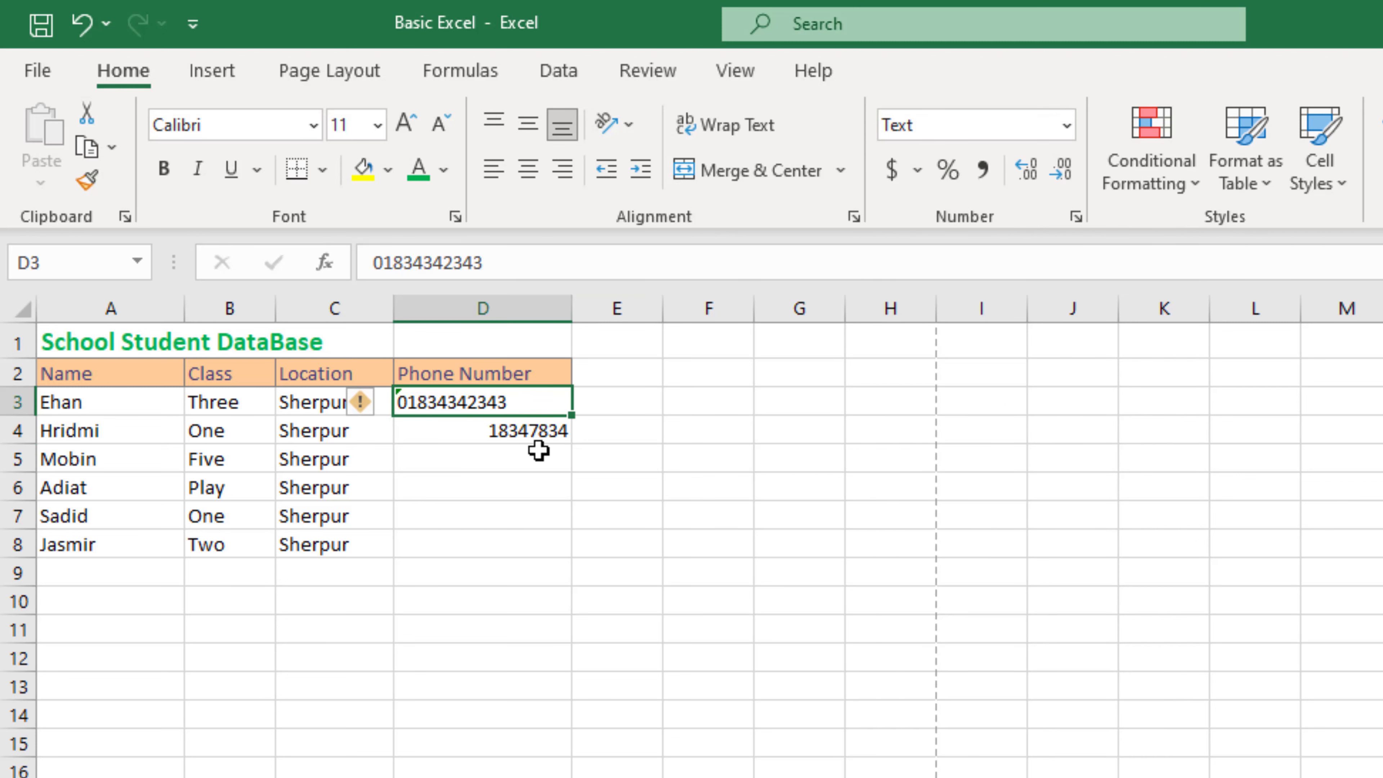
click(538, 441)
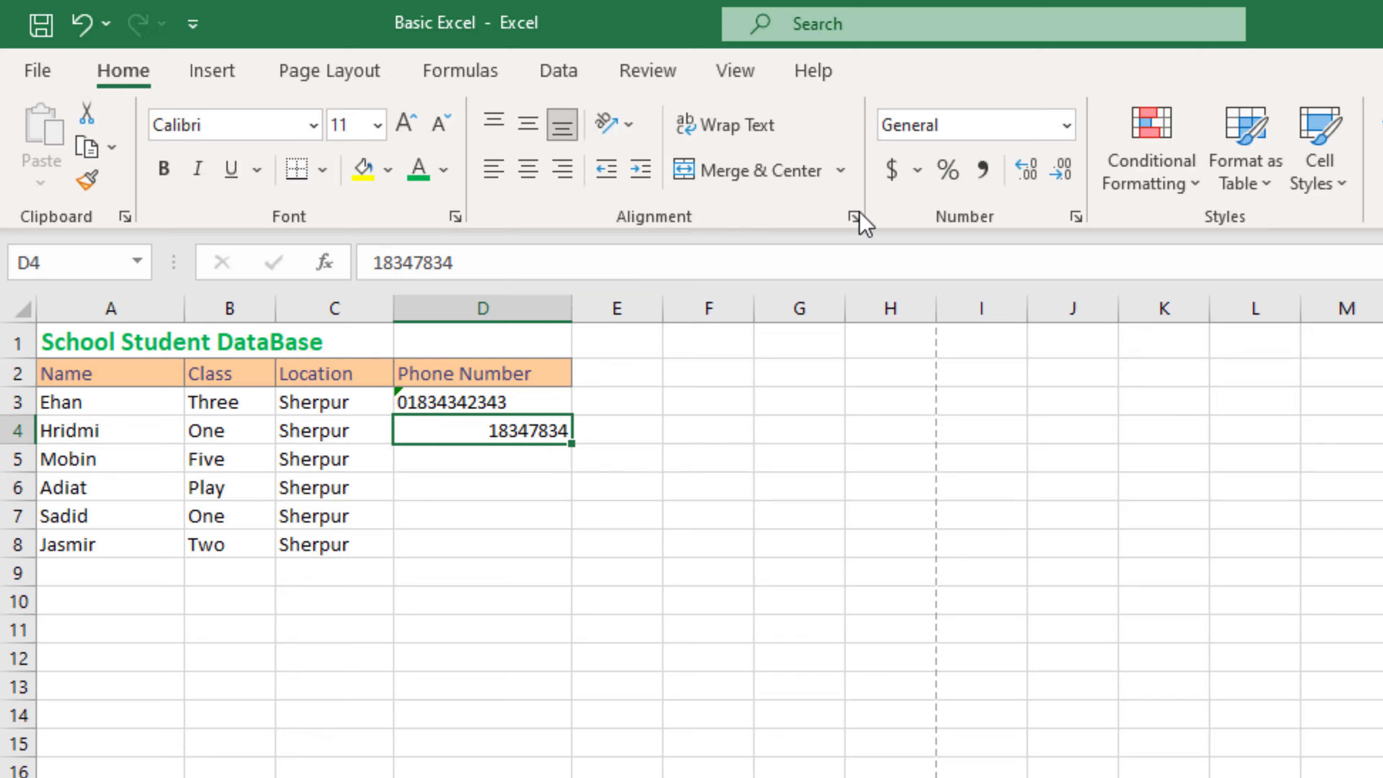
click(1068, 131)
scroll(1000, 709, down, 2)
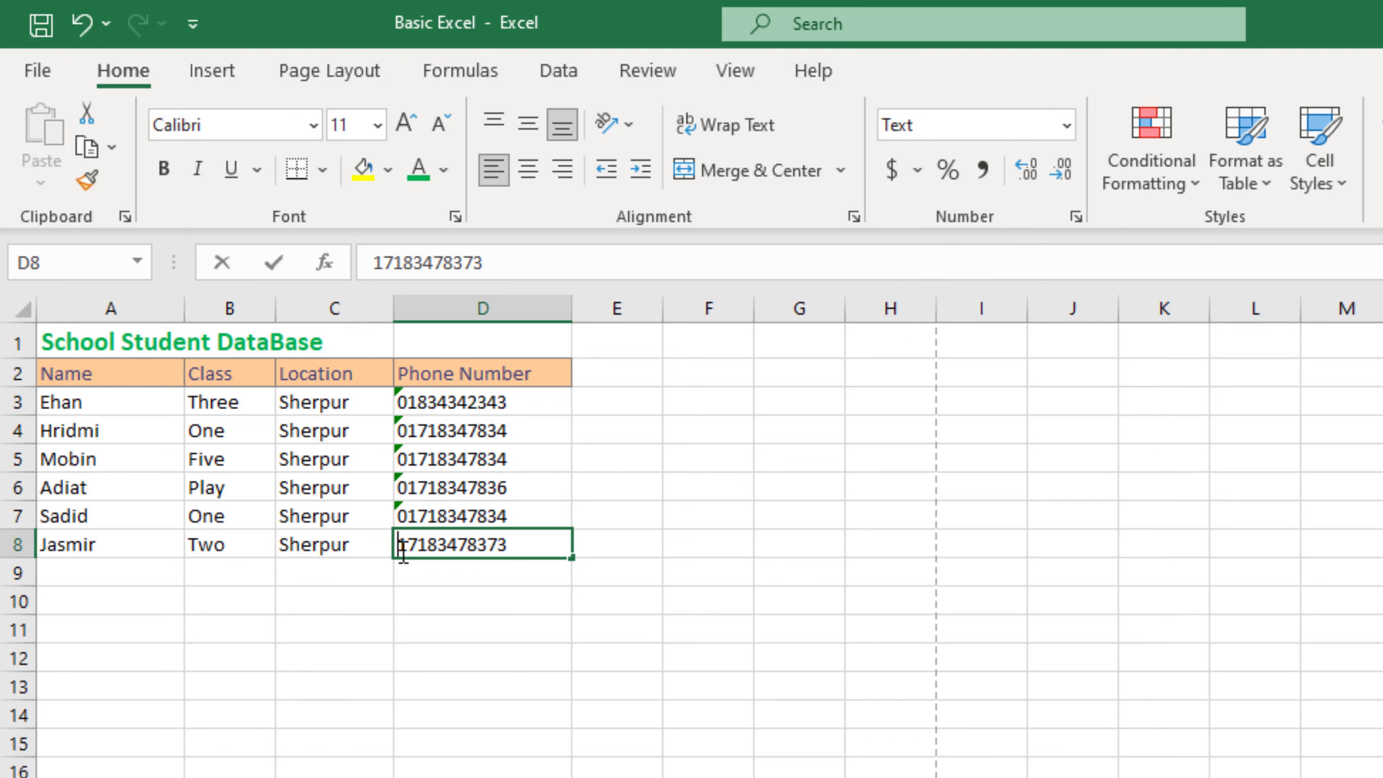
Step: Add the leading 0 to the D8 phone number, then select the whole worksheet with Ctrl+A
double_click(409, 546)
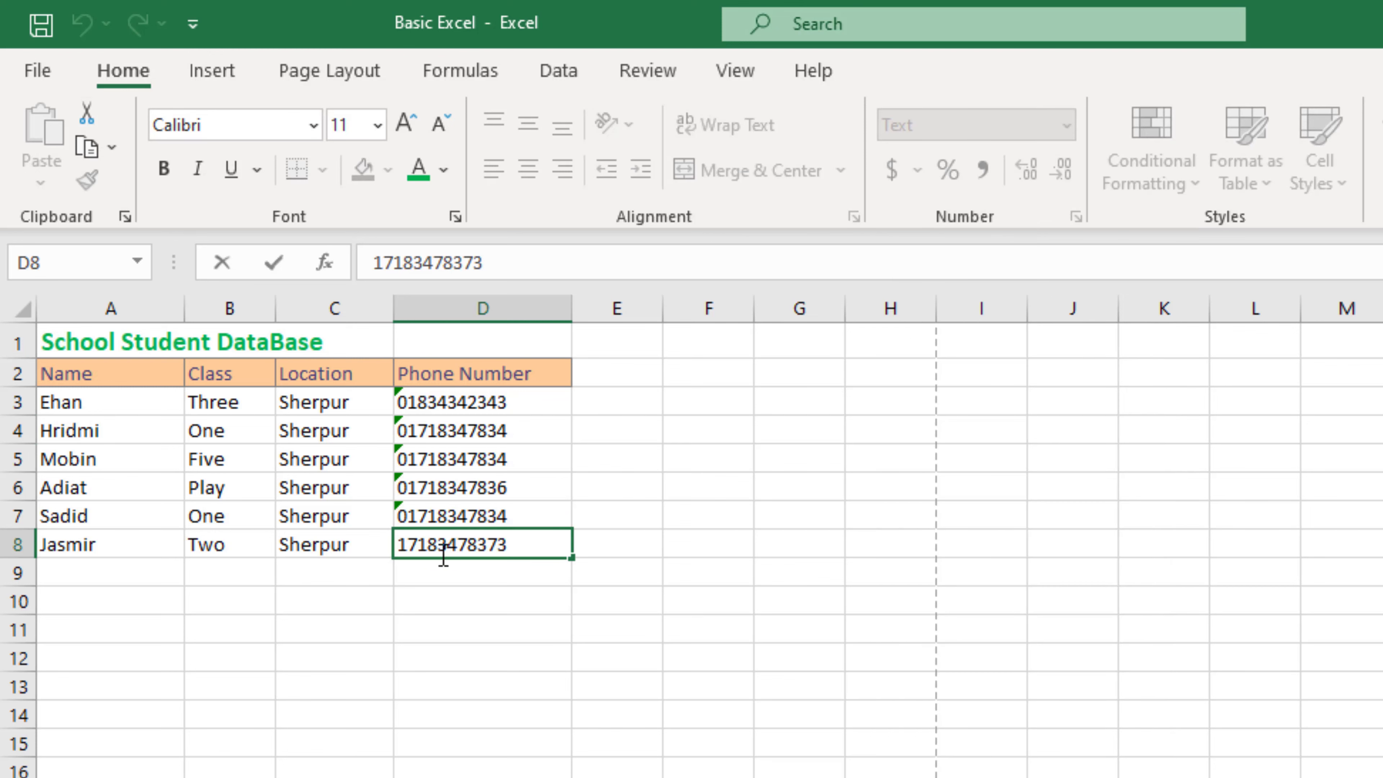
text(0)
click(448, 624)
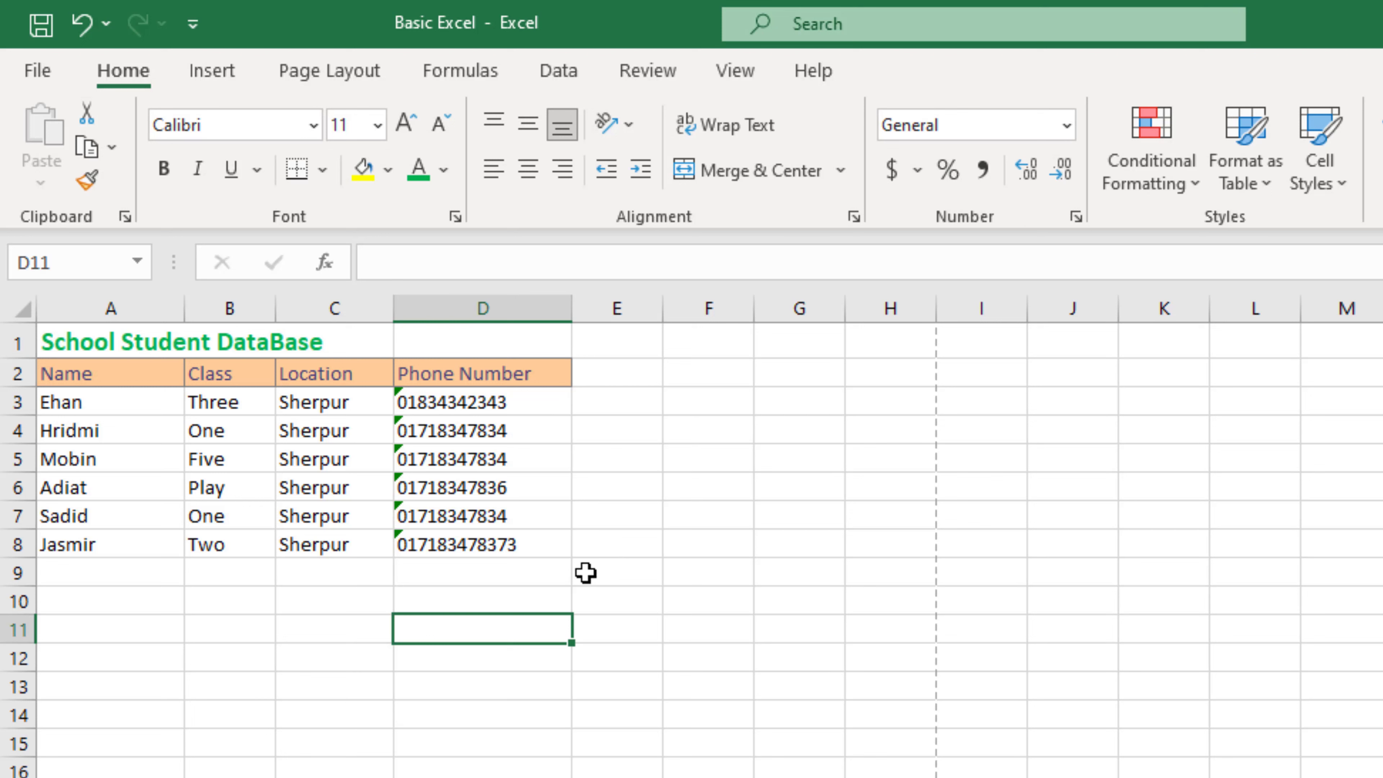
click(546, 579)
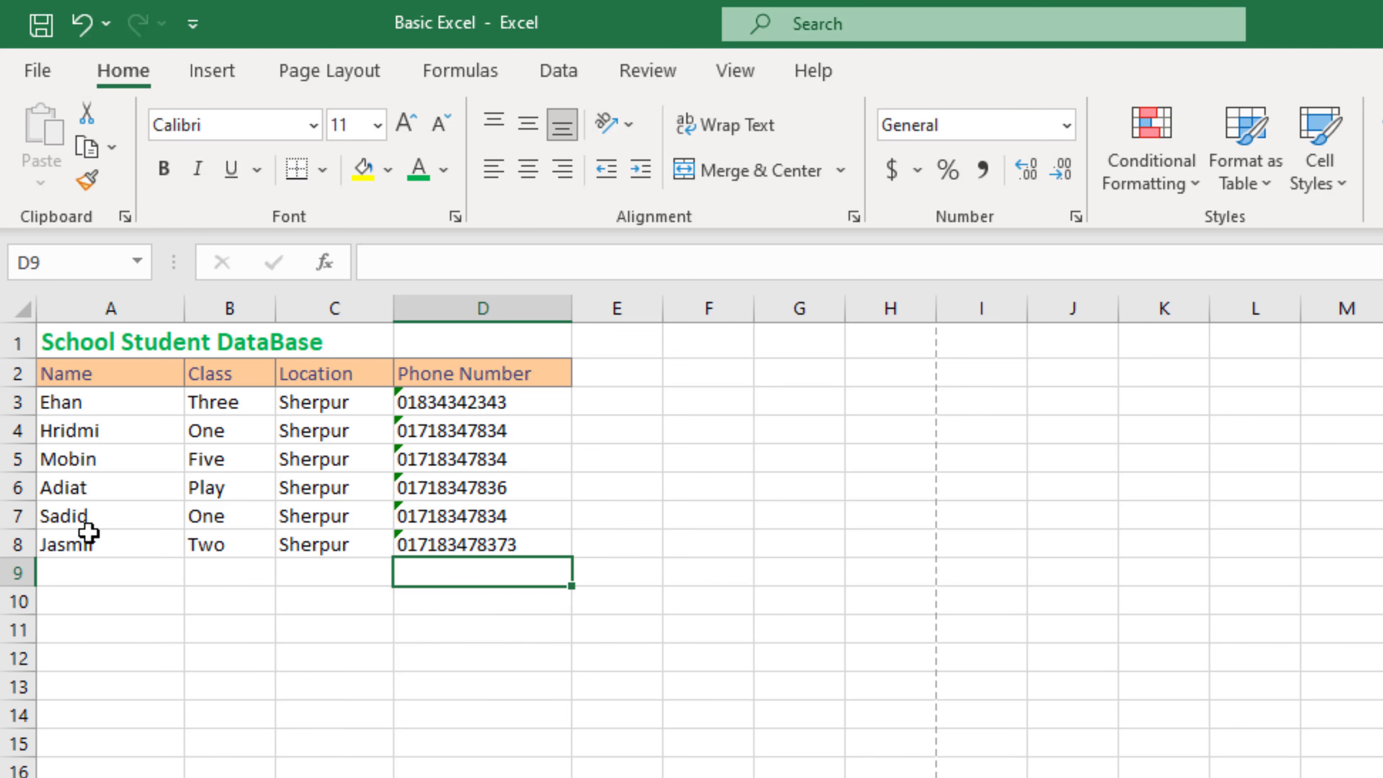
key(ctrl+a)
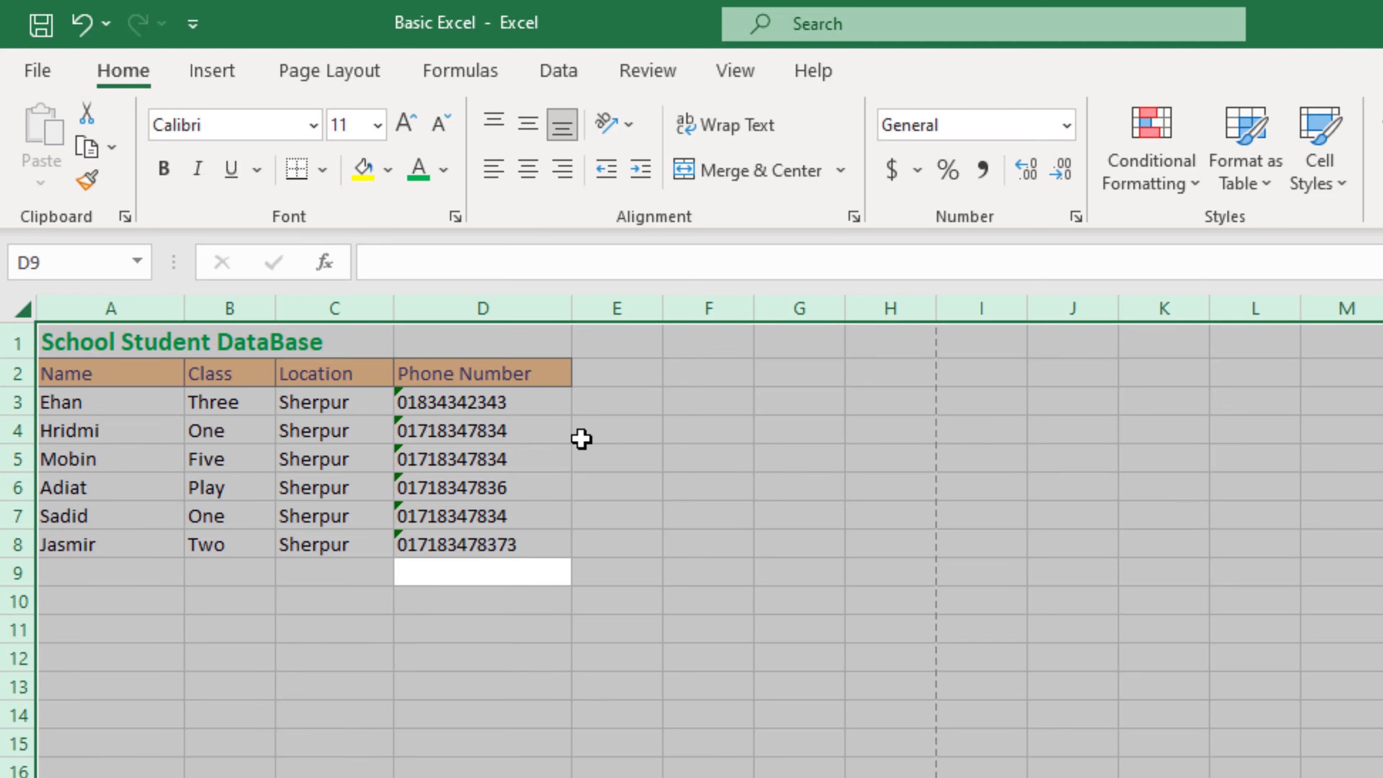
Step: Set the table range A1:D9 to Bahnschrift SemiBold at font size 13
click(594, 521)
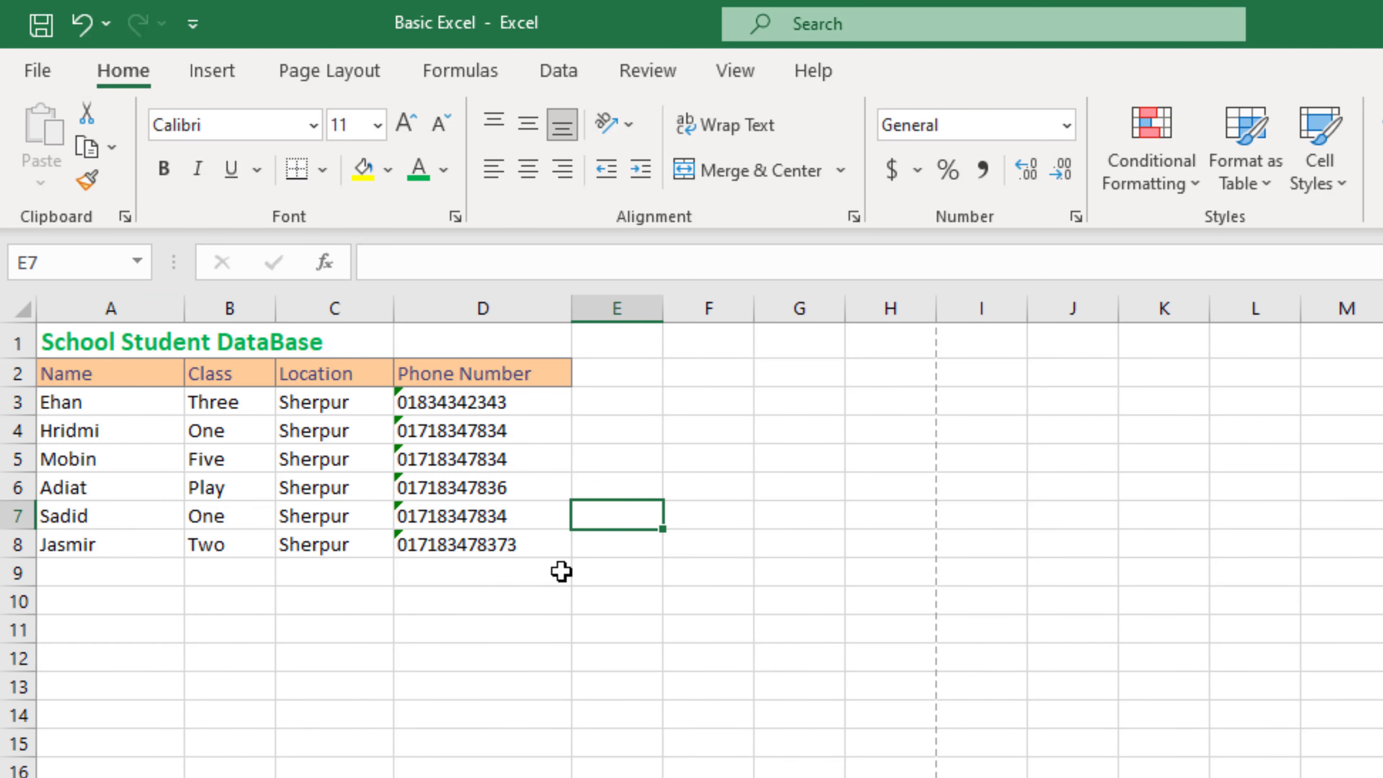
mouse_move(553, 571)
mouse_down()
mouse_move(271, 401)
mouse_move(39, 333)
mouse_up()
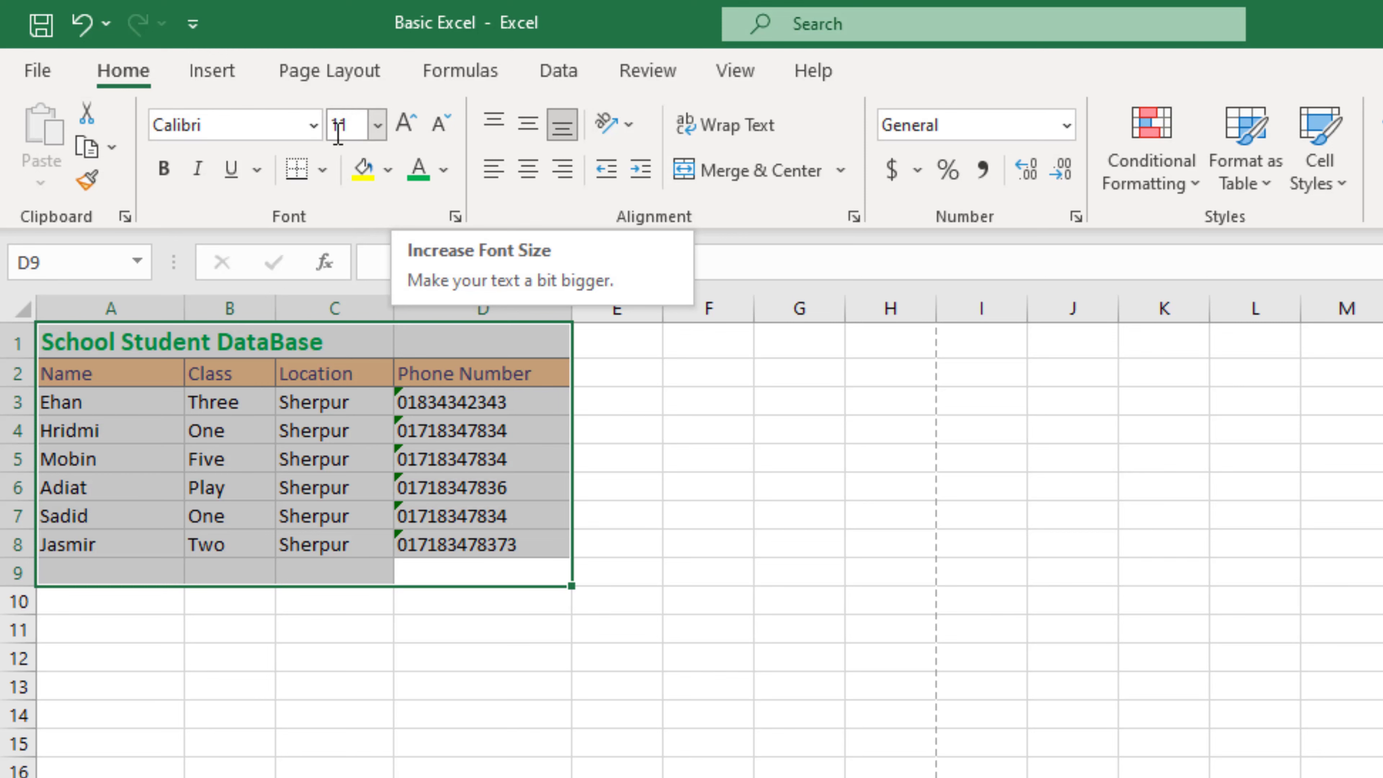
click(357, 124)
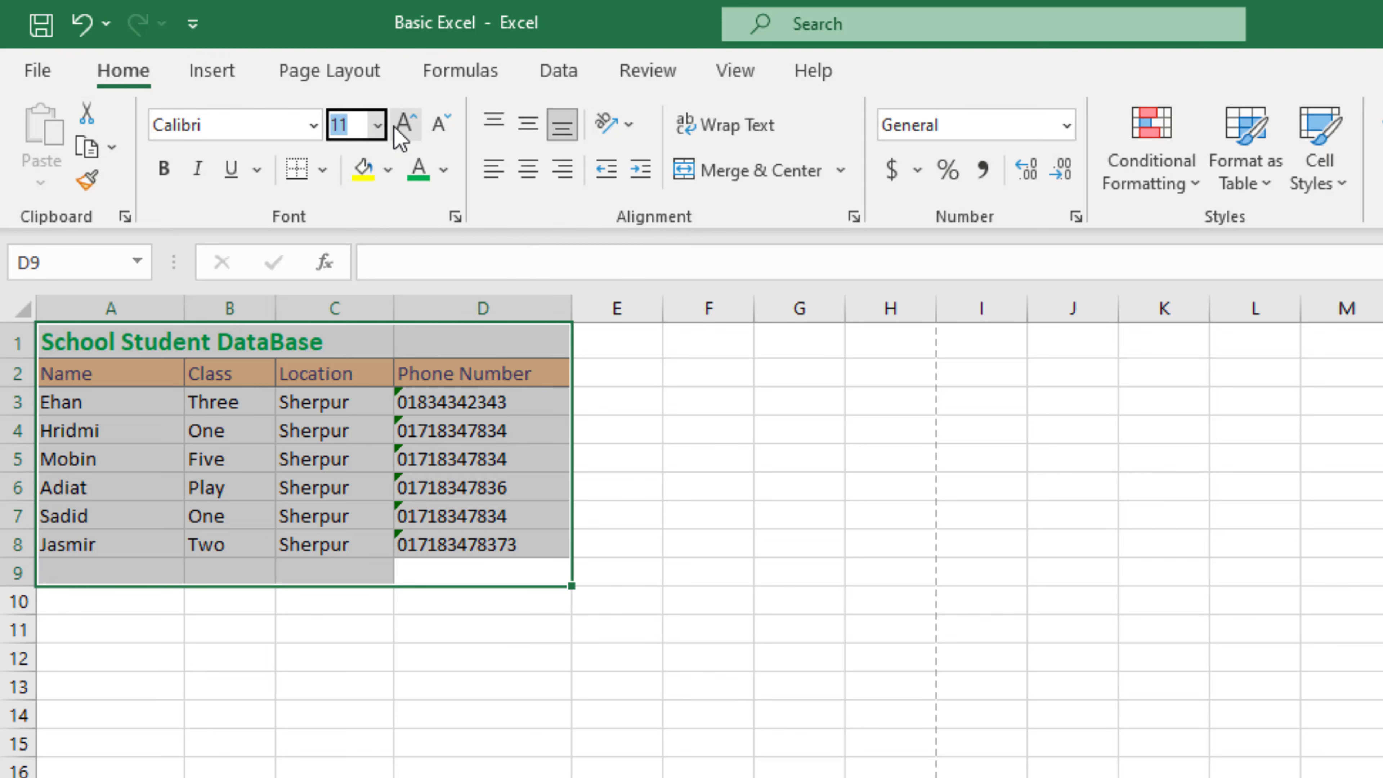
text(13)
key(Return)
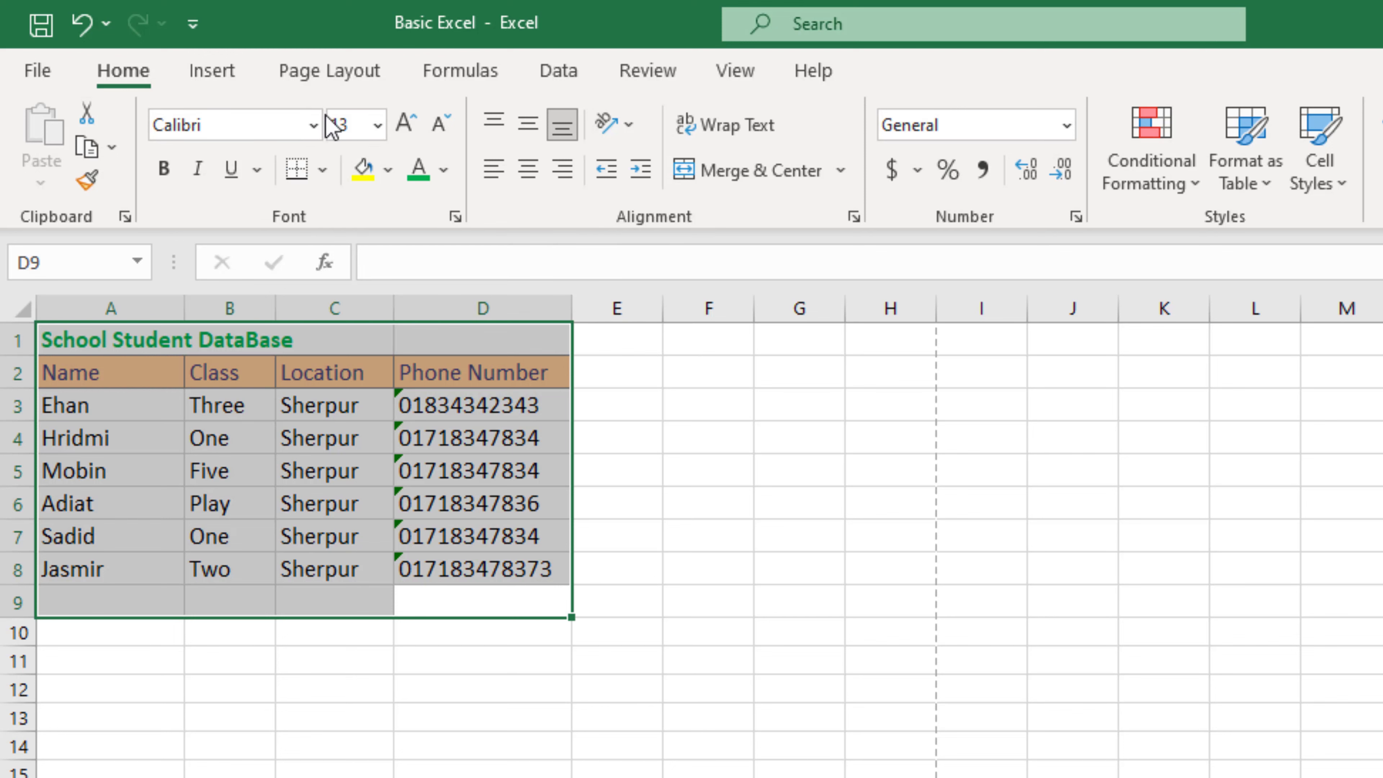
click(313, 125)
scroll(262, 529, down, 3)
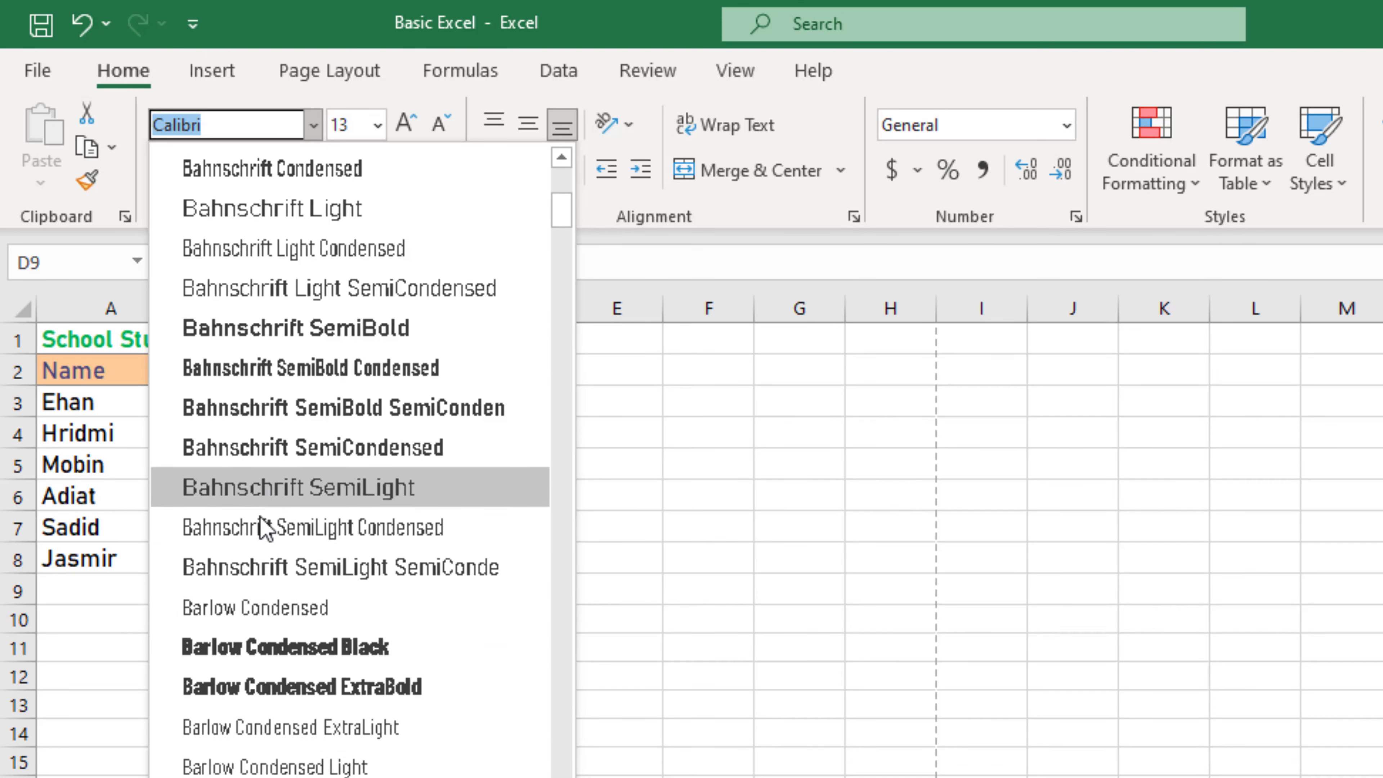
click(329, 376)
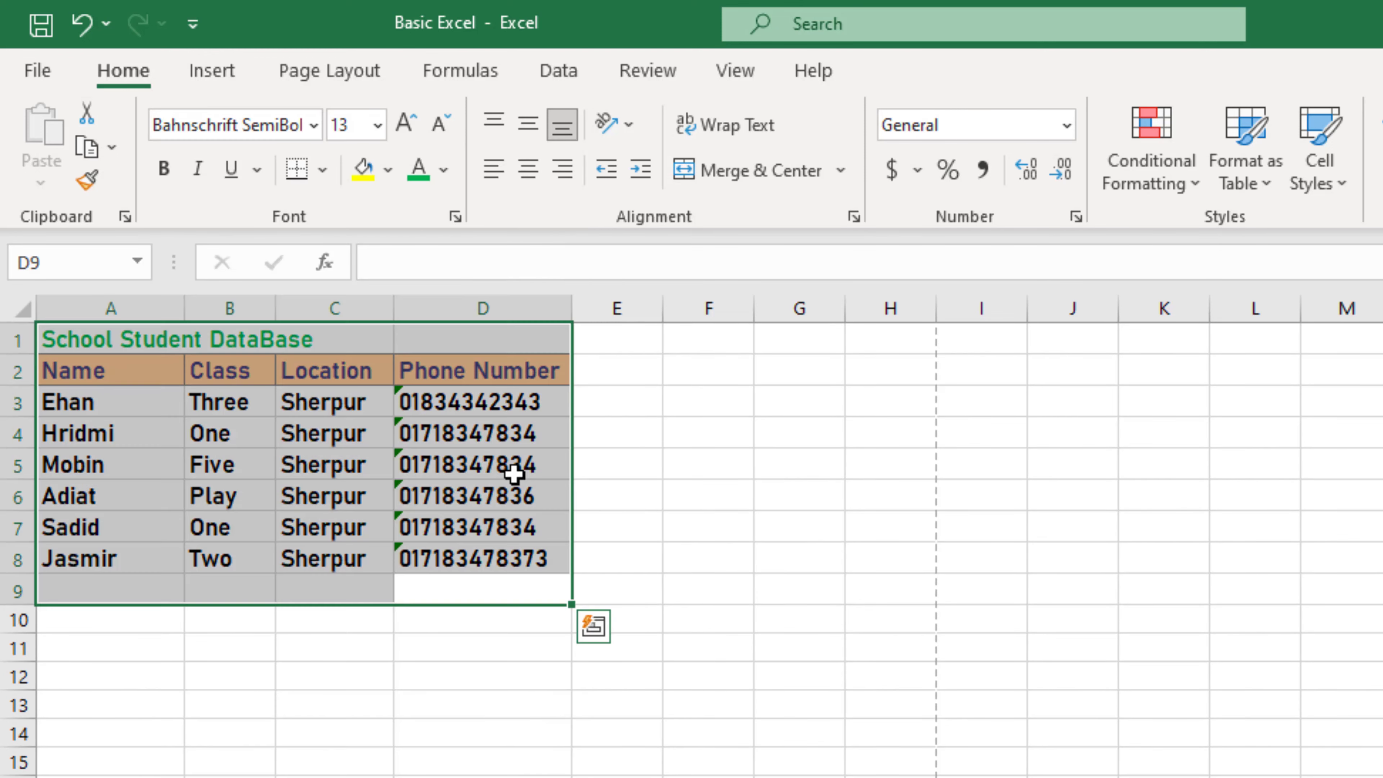
click(633, 485)
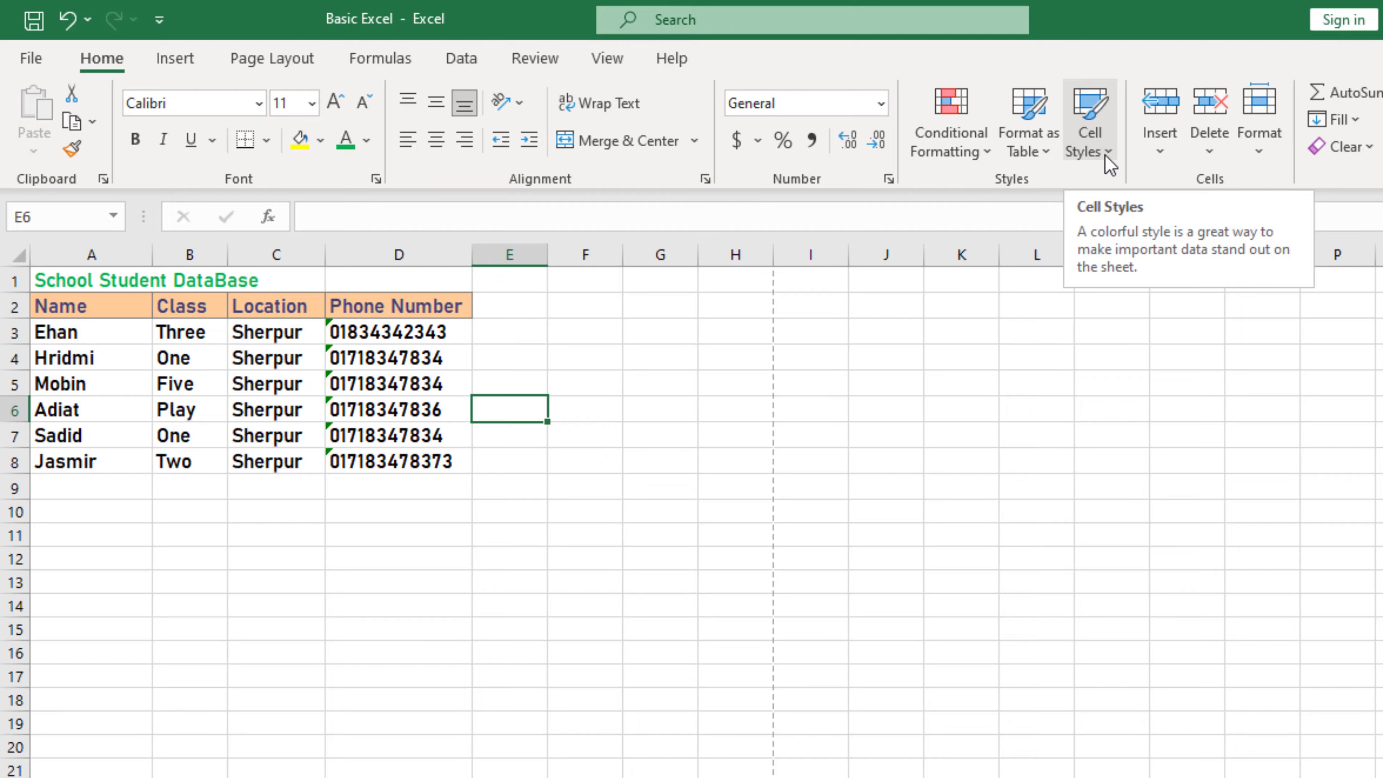
Step: Apply a light yellow cell style to the phone number cells D3:D9
click(1341, 184)
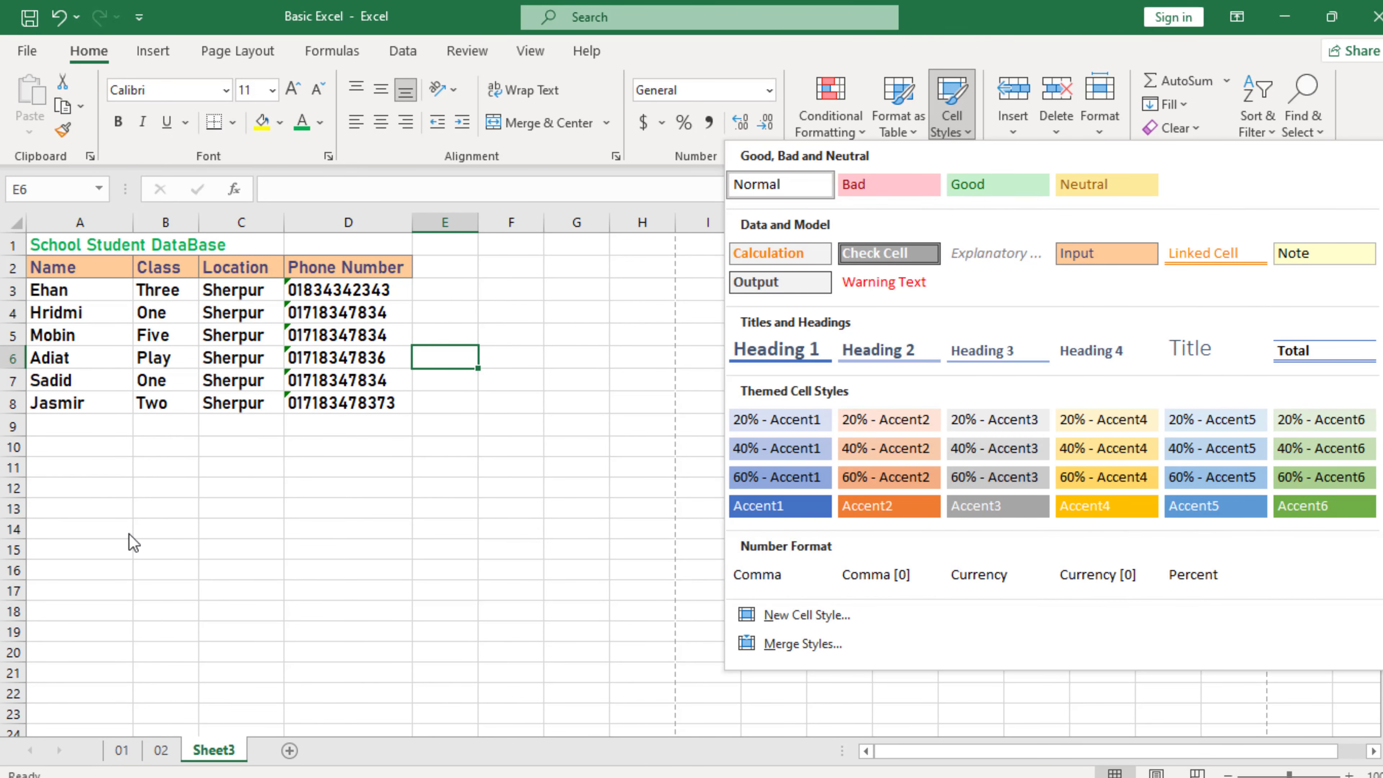
click(324, 422)
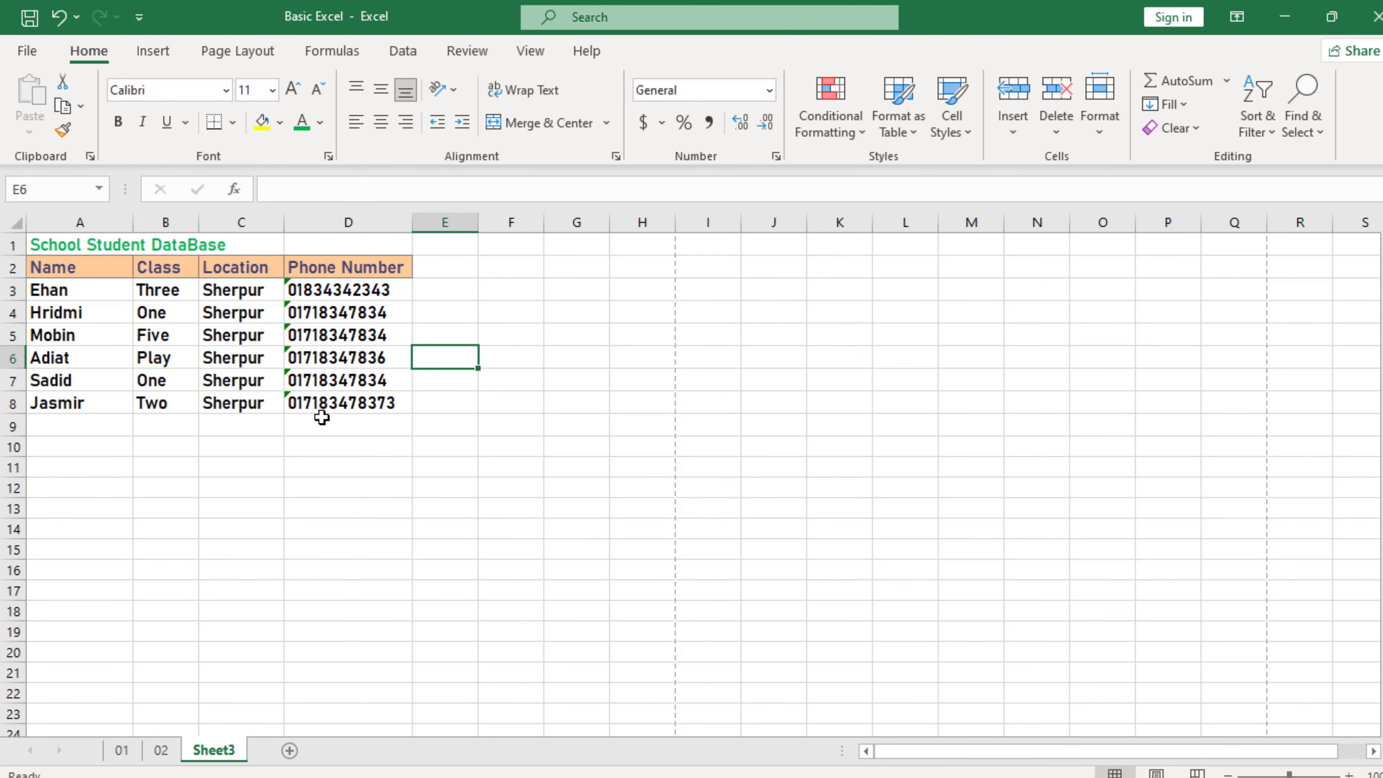
click(322, 418)
drag(323, 401, 318, 291)
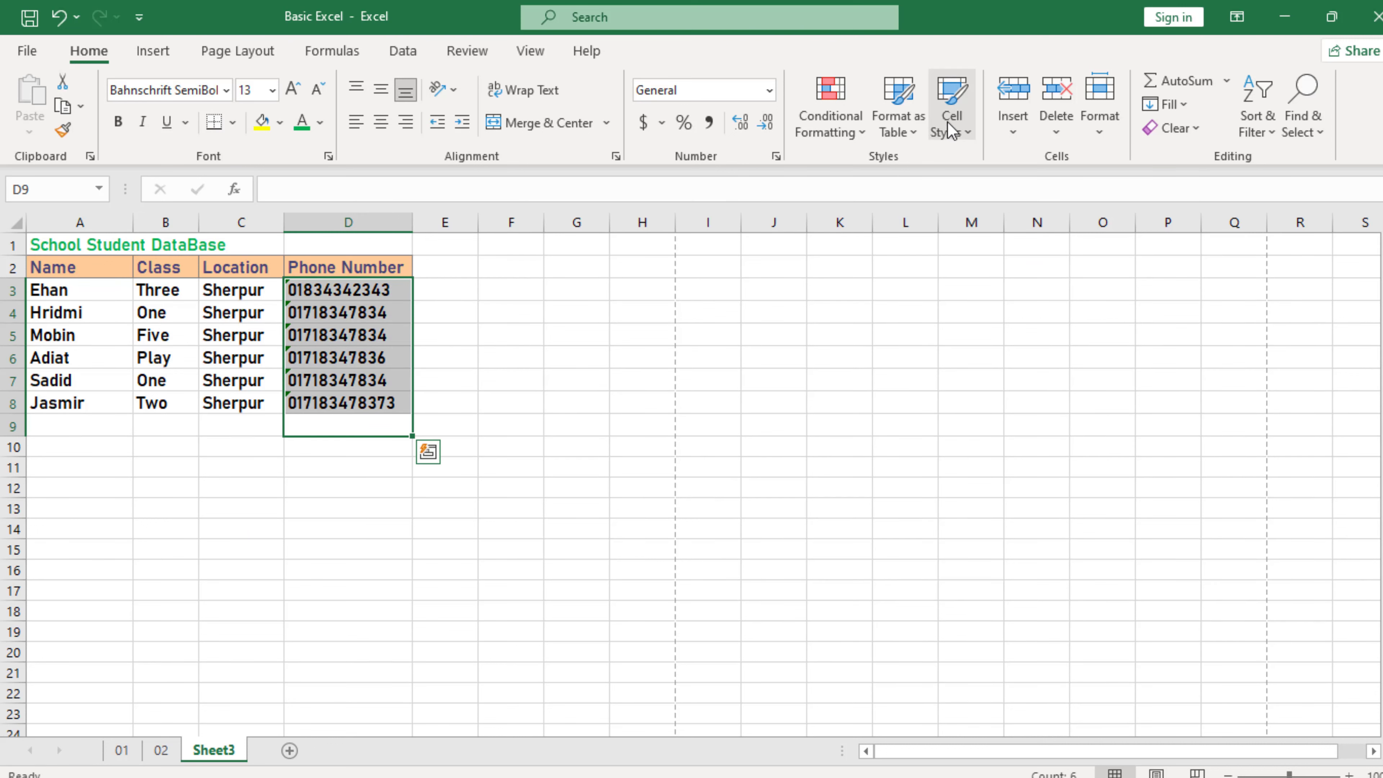
click(973, 142)
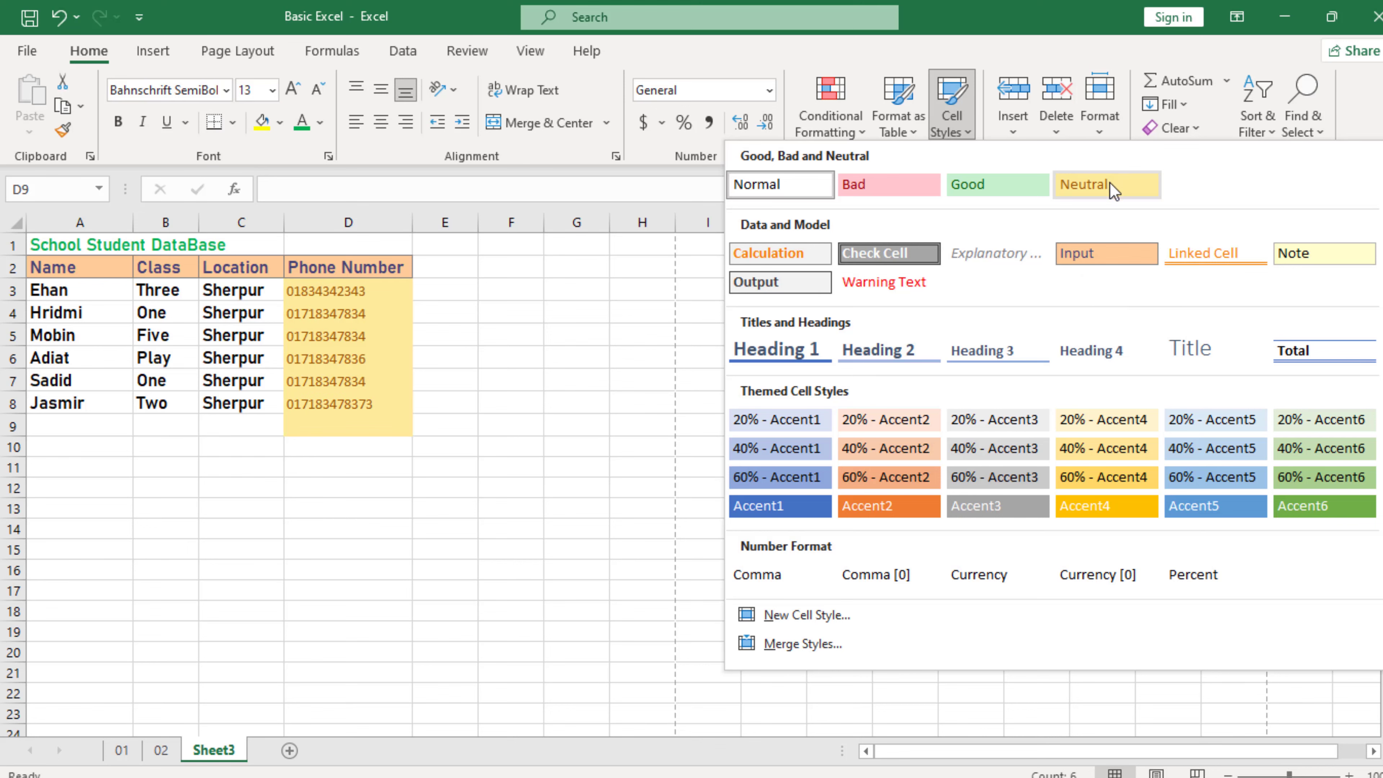
click(445, 357)
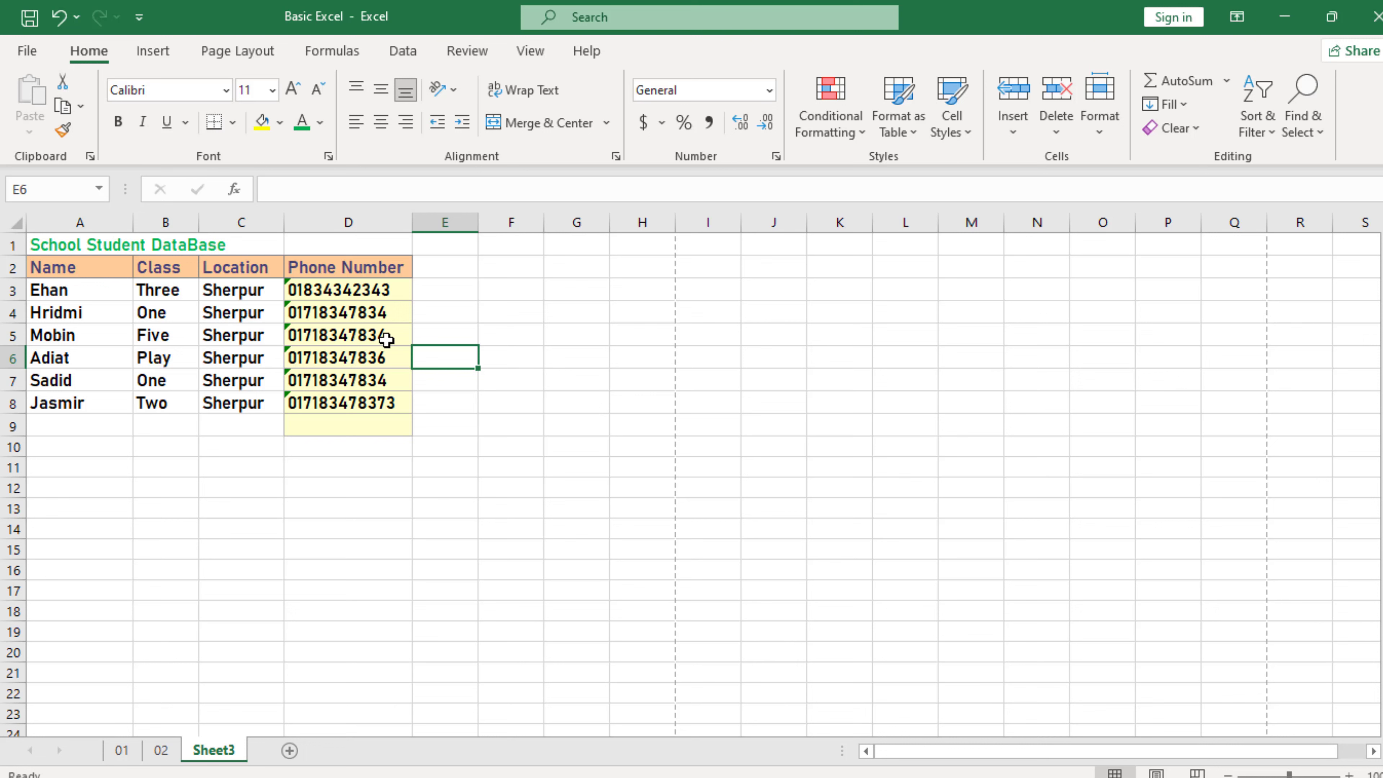
click(293, 264)
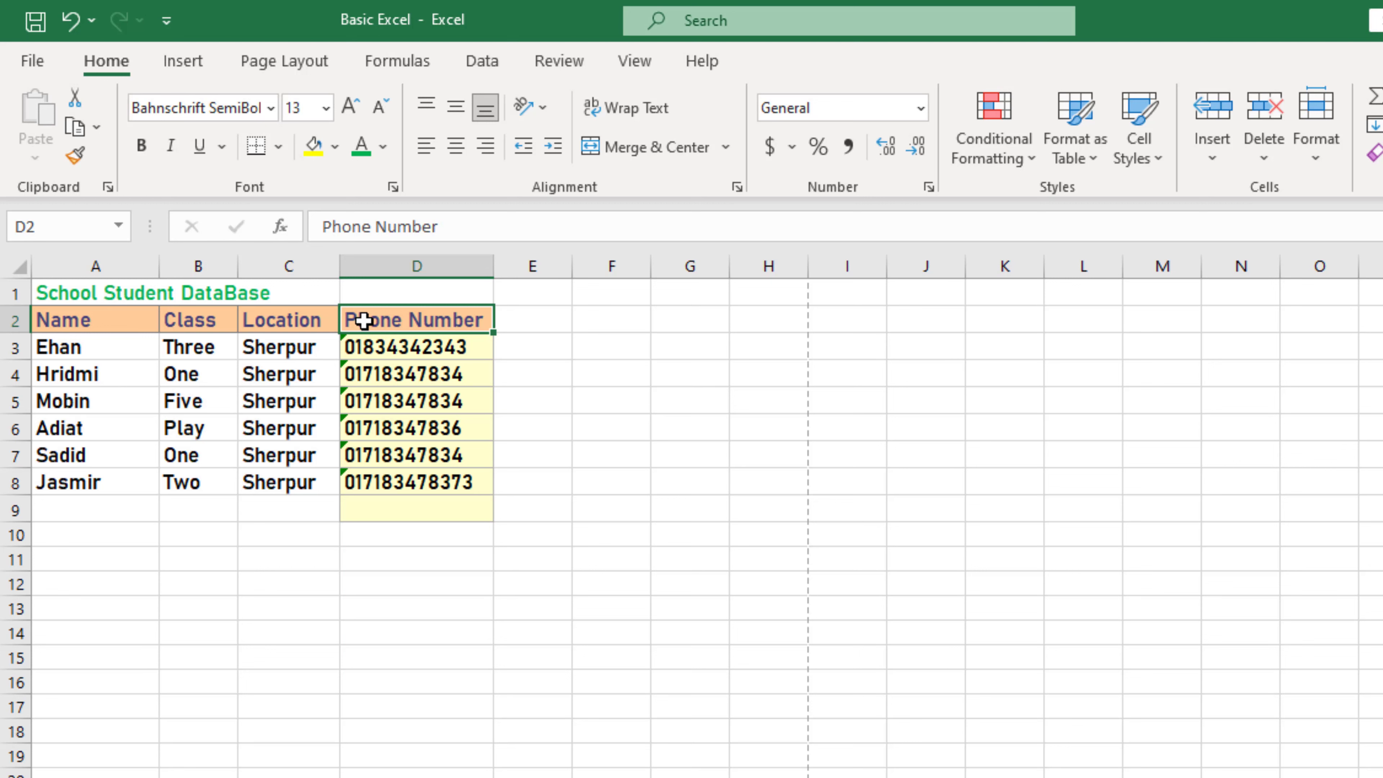
Step: Insert a cell at the Phone Number heading, shifting cells right, then undo it
right_click(364, 322)
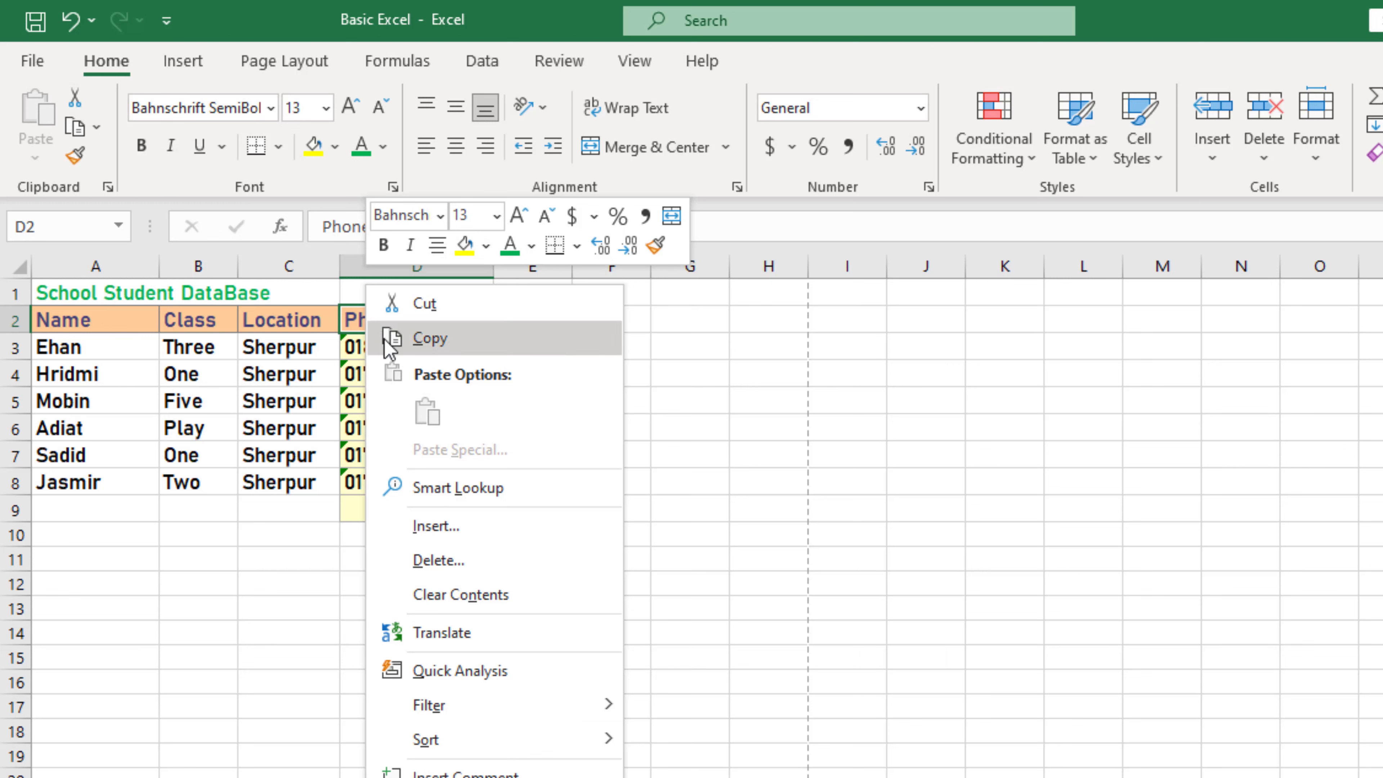
click(458, 527)
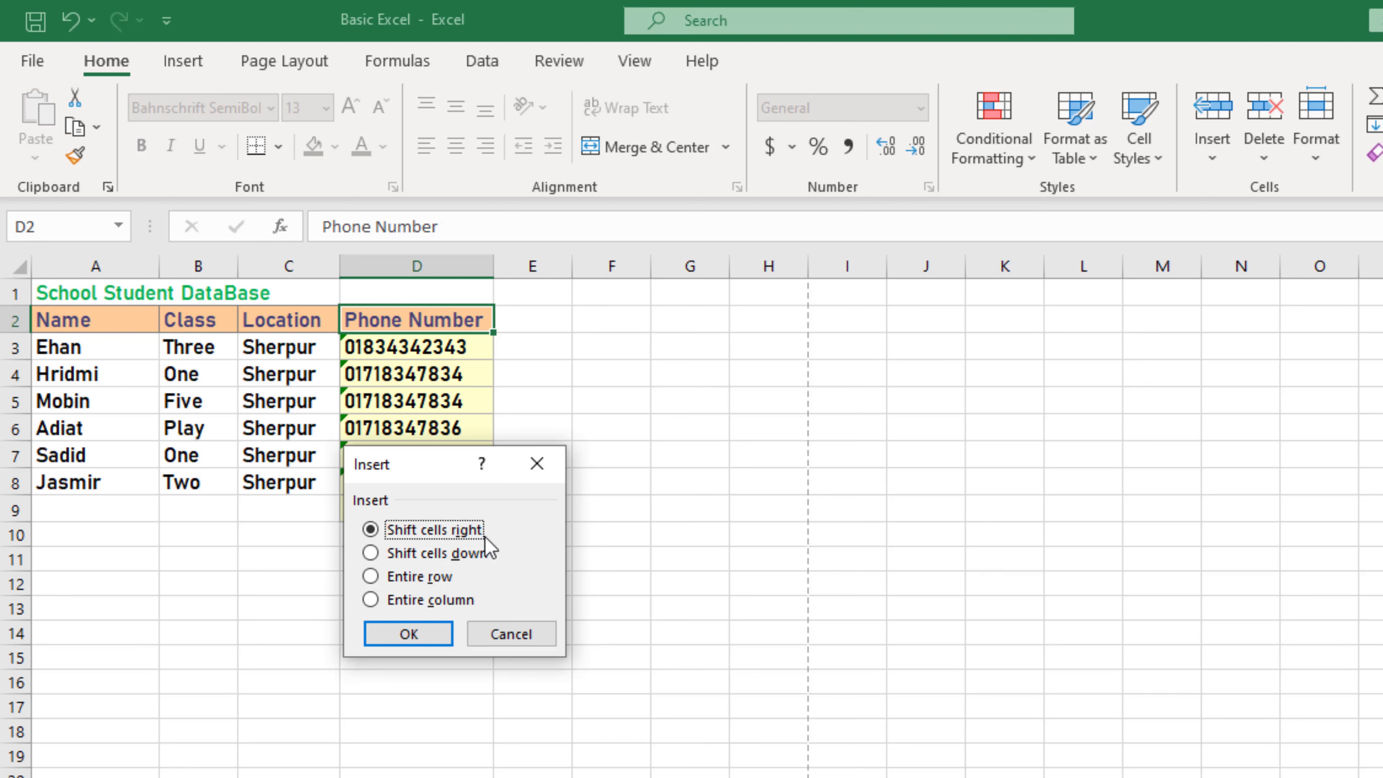
click(417, 642)
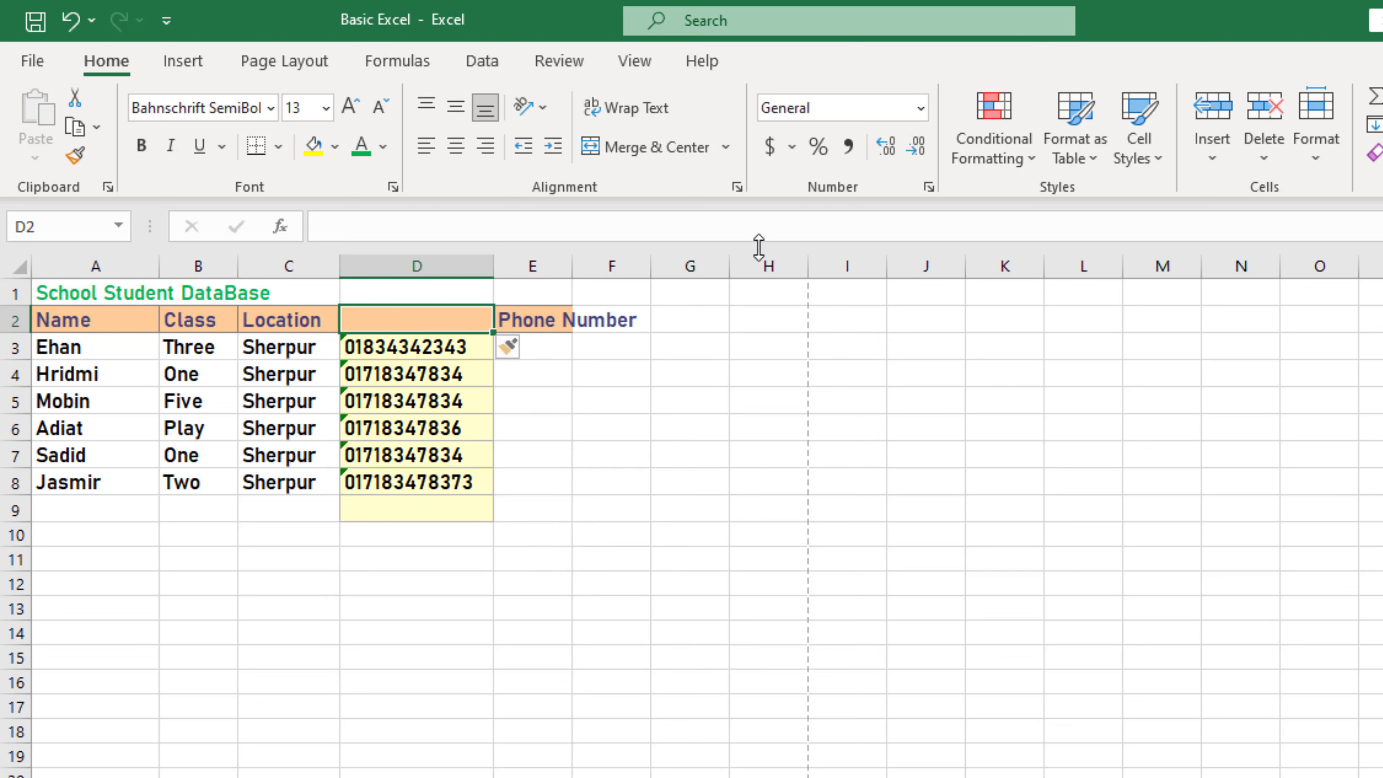
key(ctrl+z)
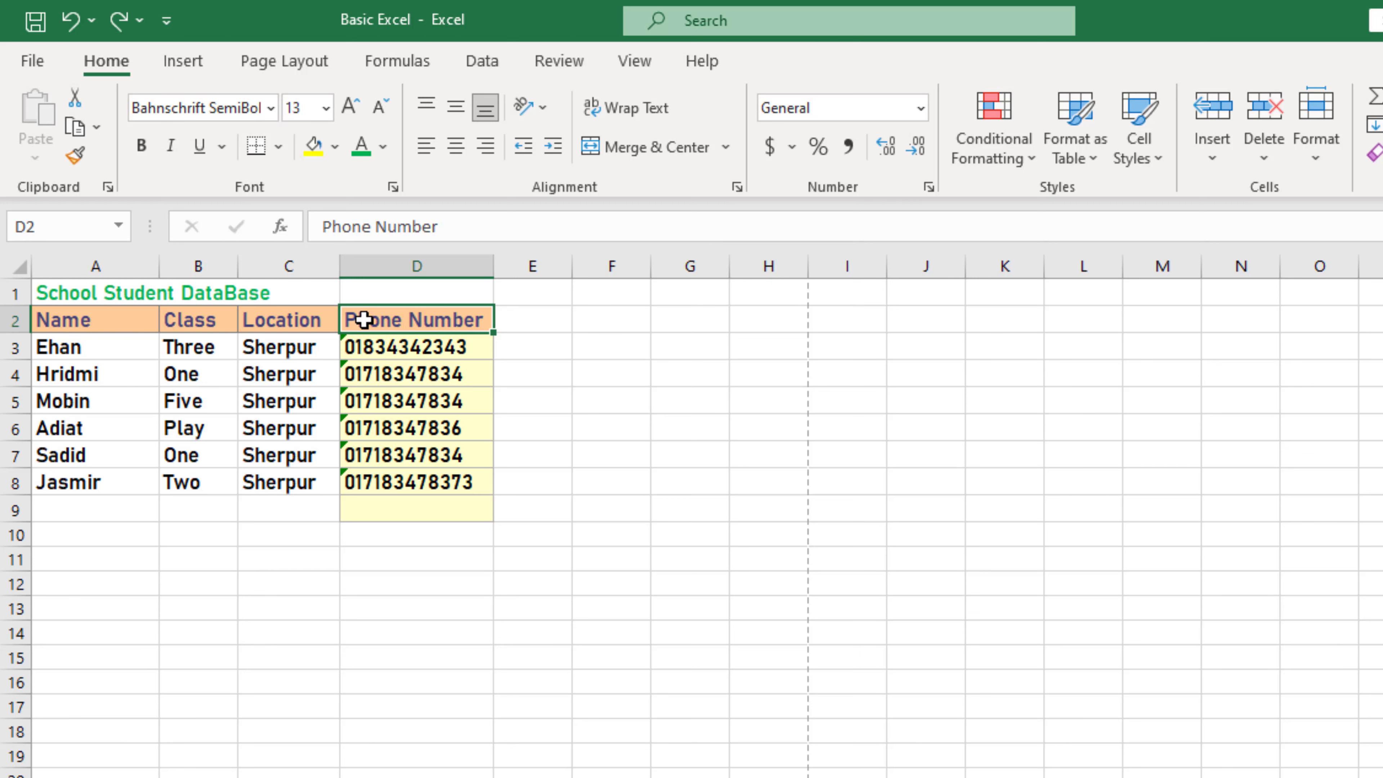
Step: Insert an entire empty column before the Phone Number column
right_click(345, 322)
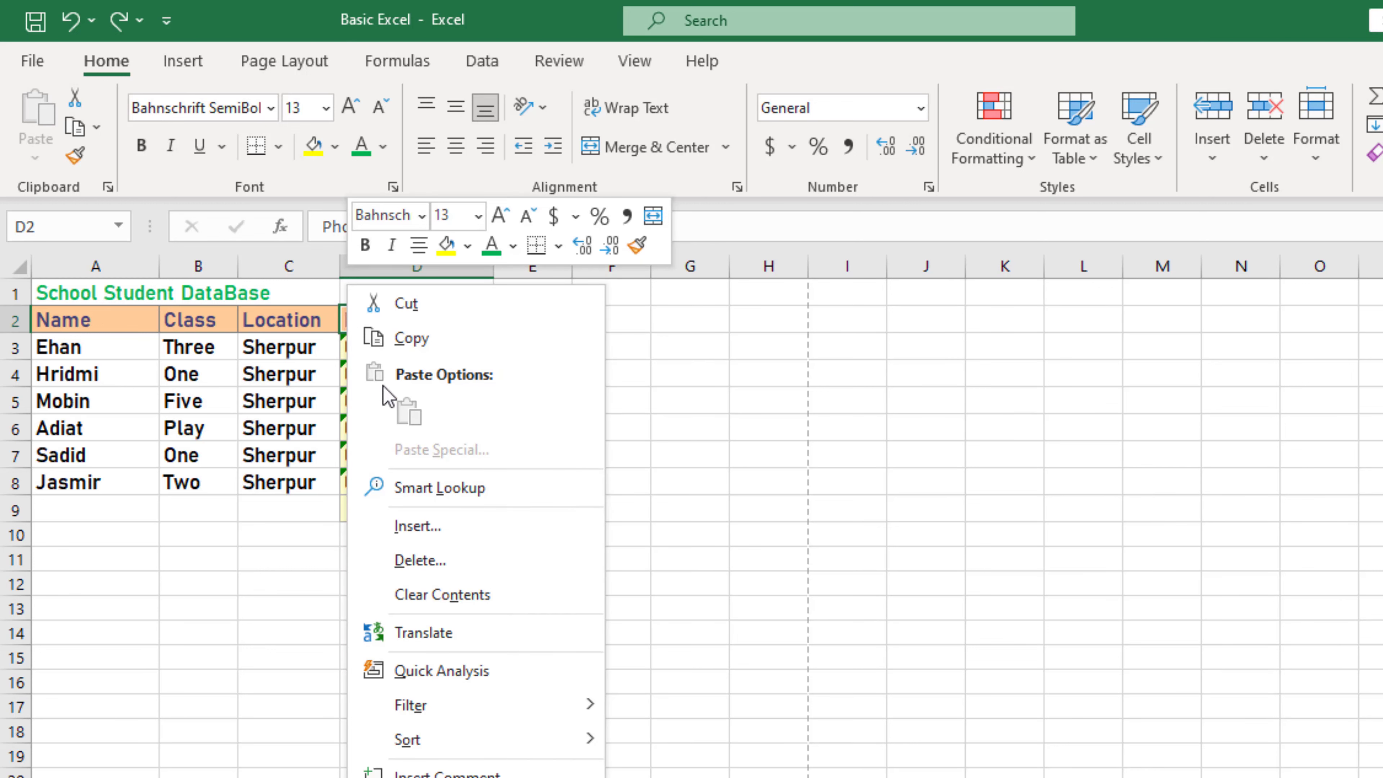
click(456, 528)
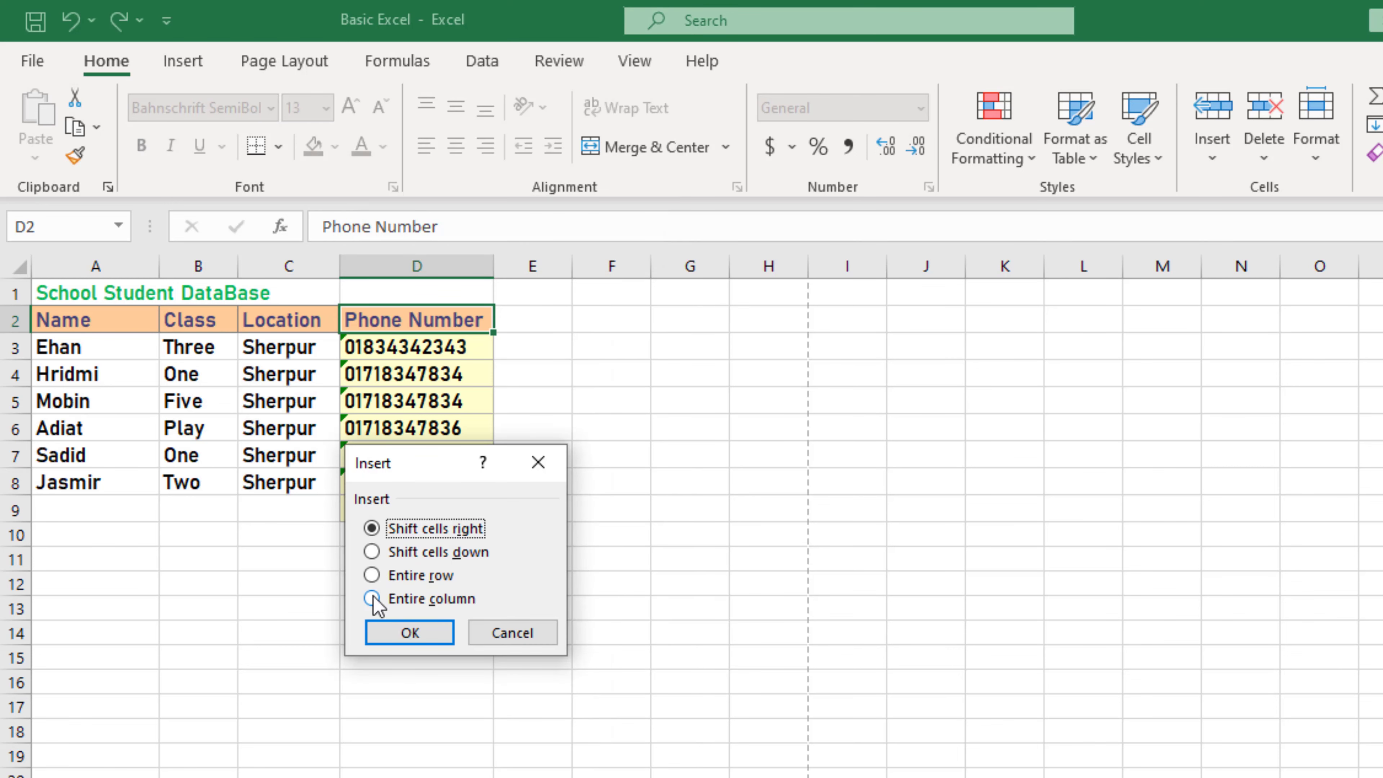
click(372, 599)
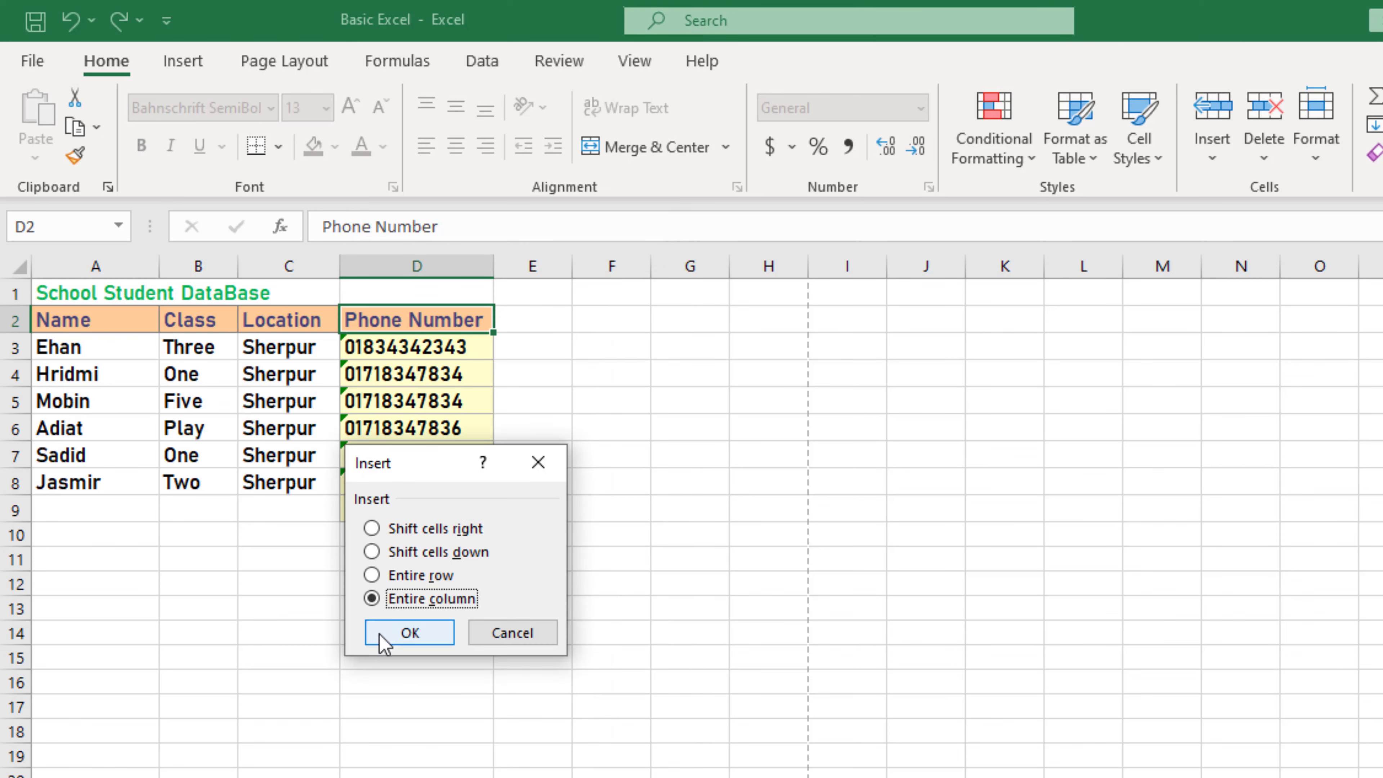
click(409, 633)
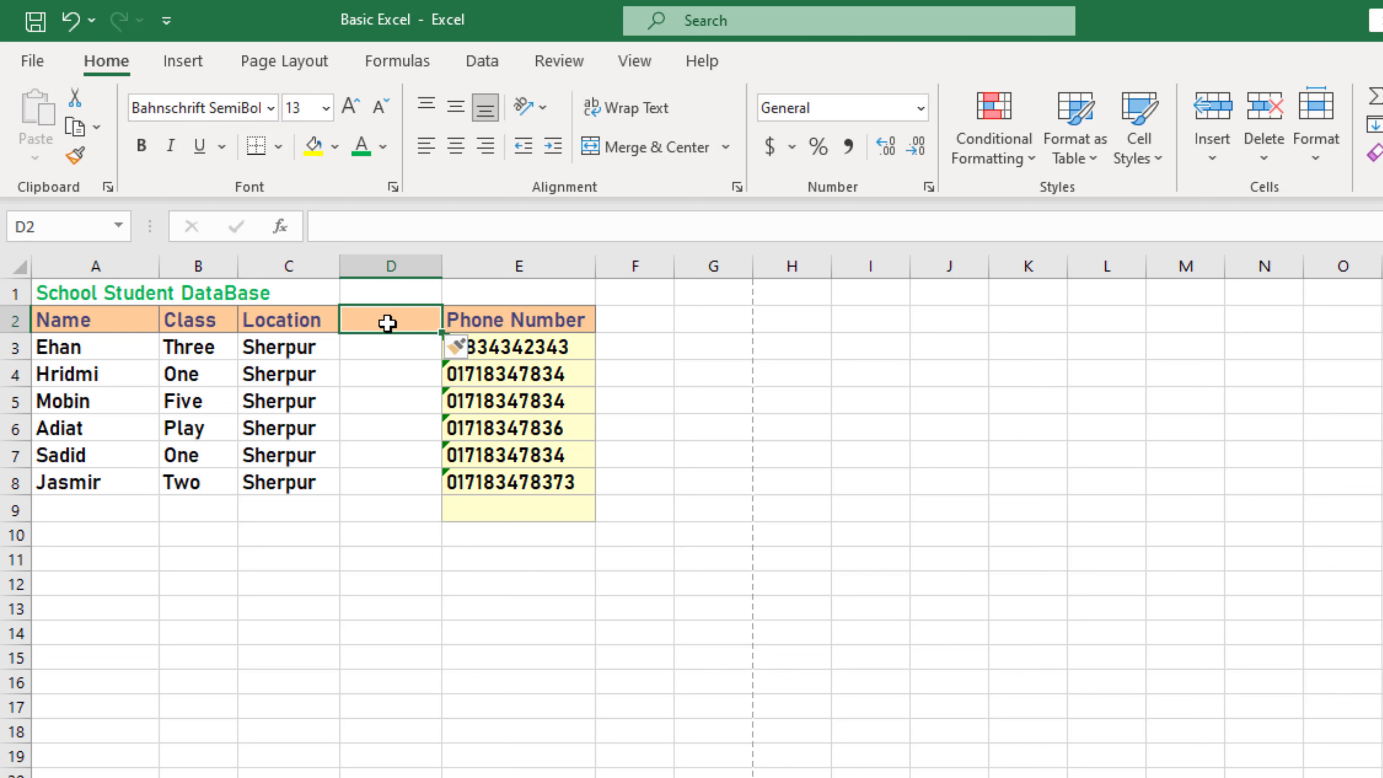
Step: Type 'Blood Group' in D2 and widen column D to fit it
text(Blood)
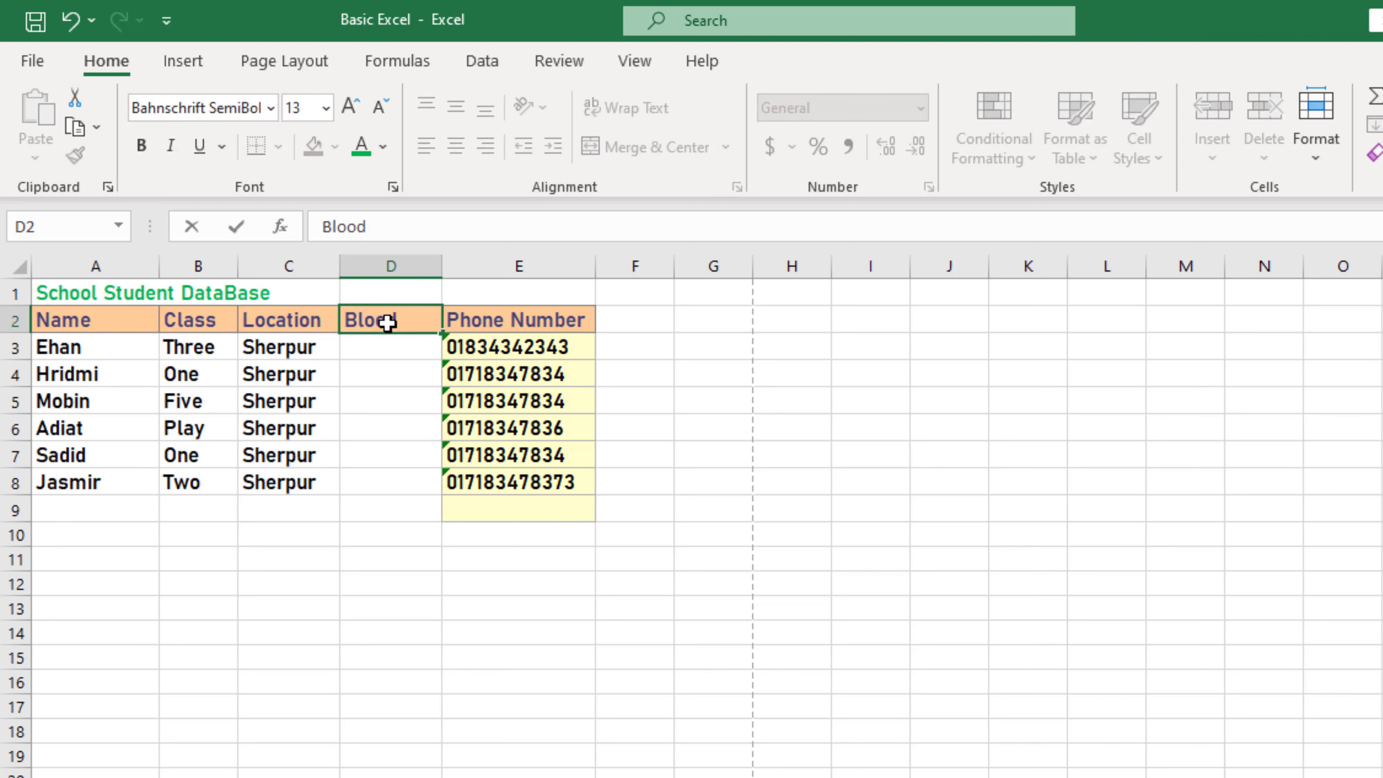
text( Group)
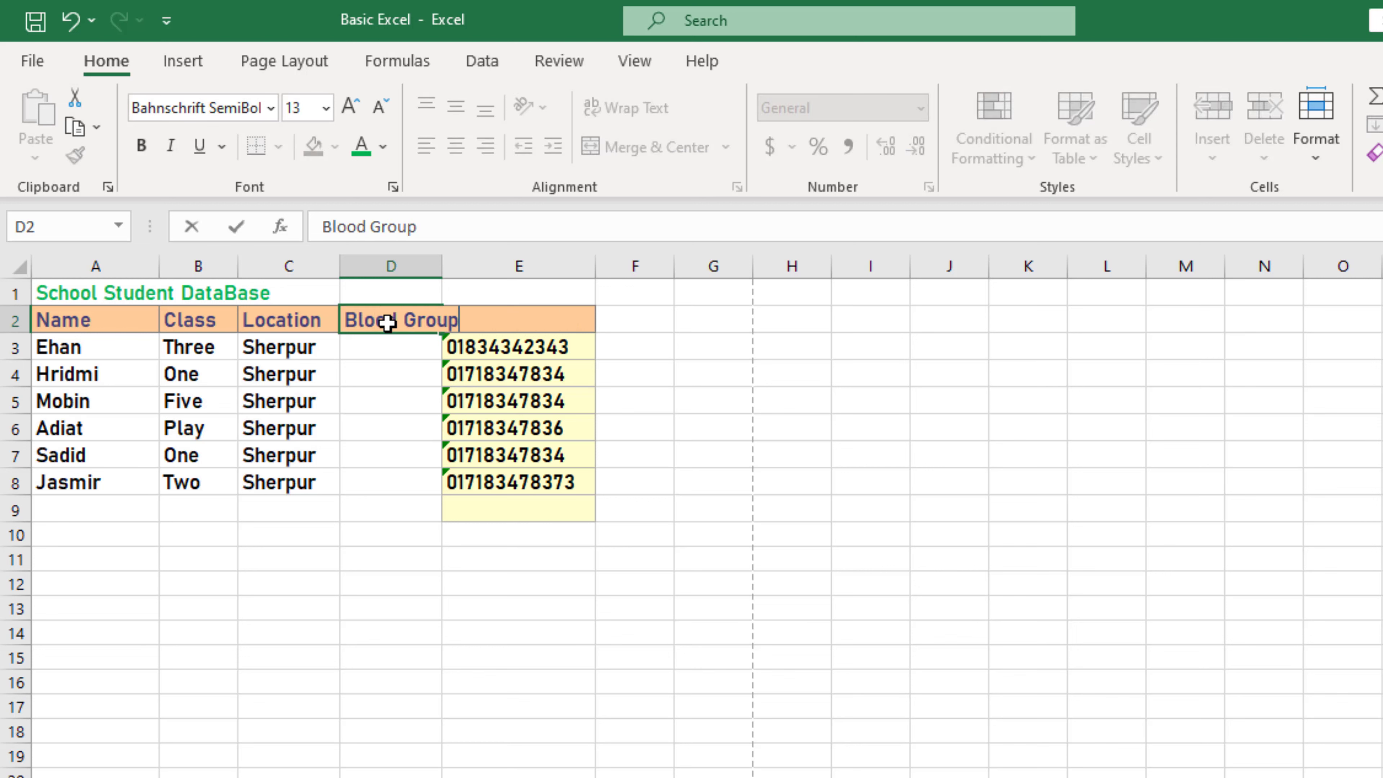
click(418, 435)
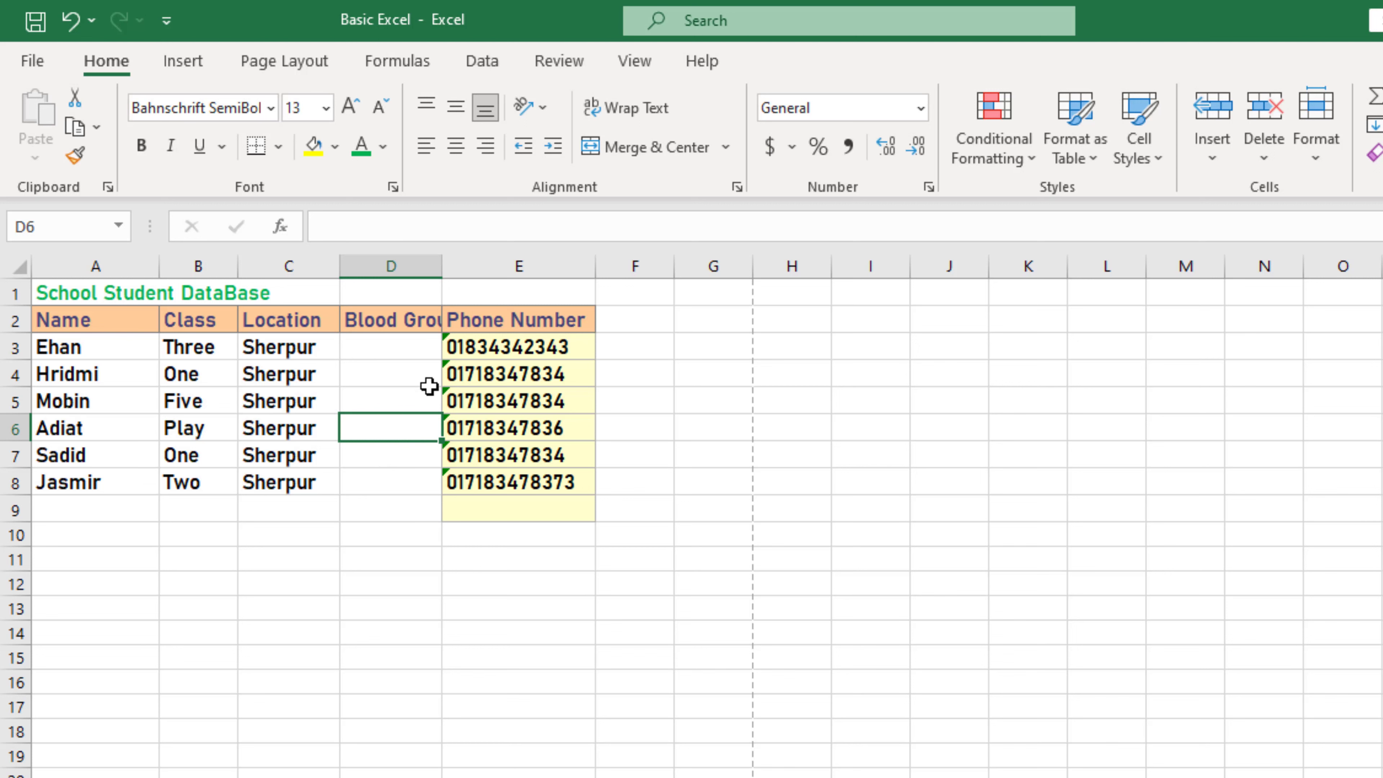
click(403, 327)
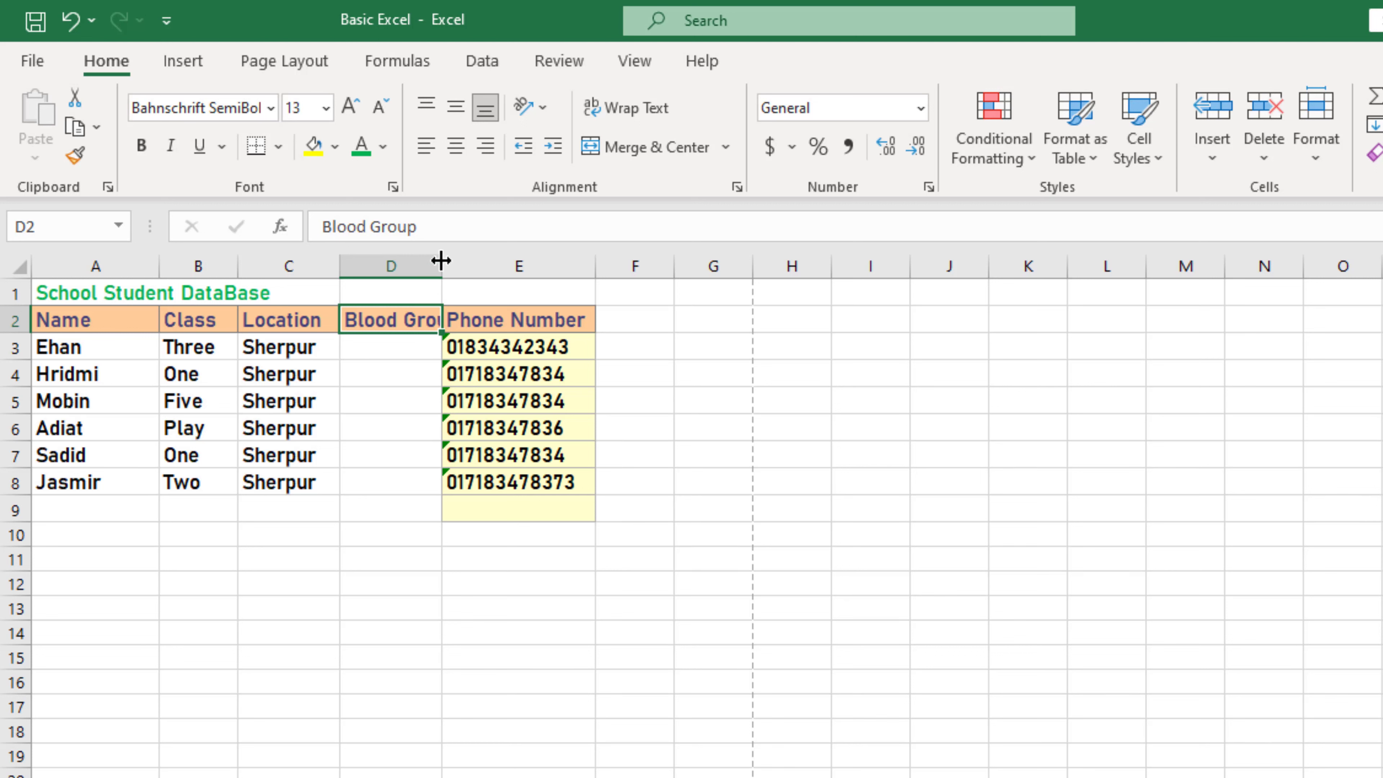
drag(442, 261, 482, 266)
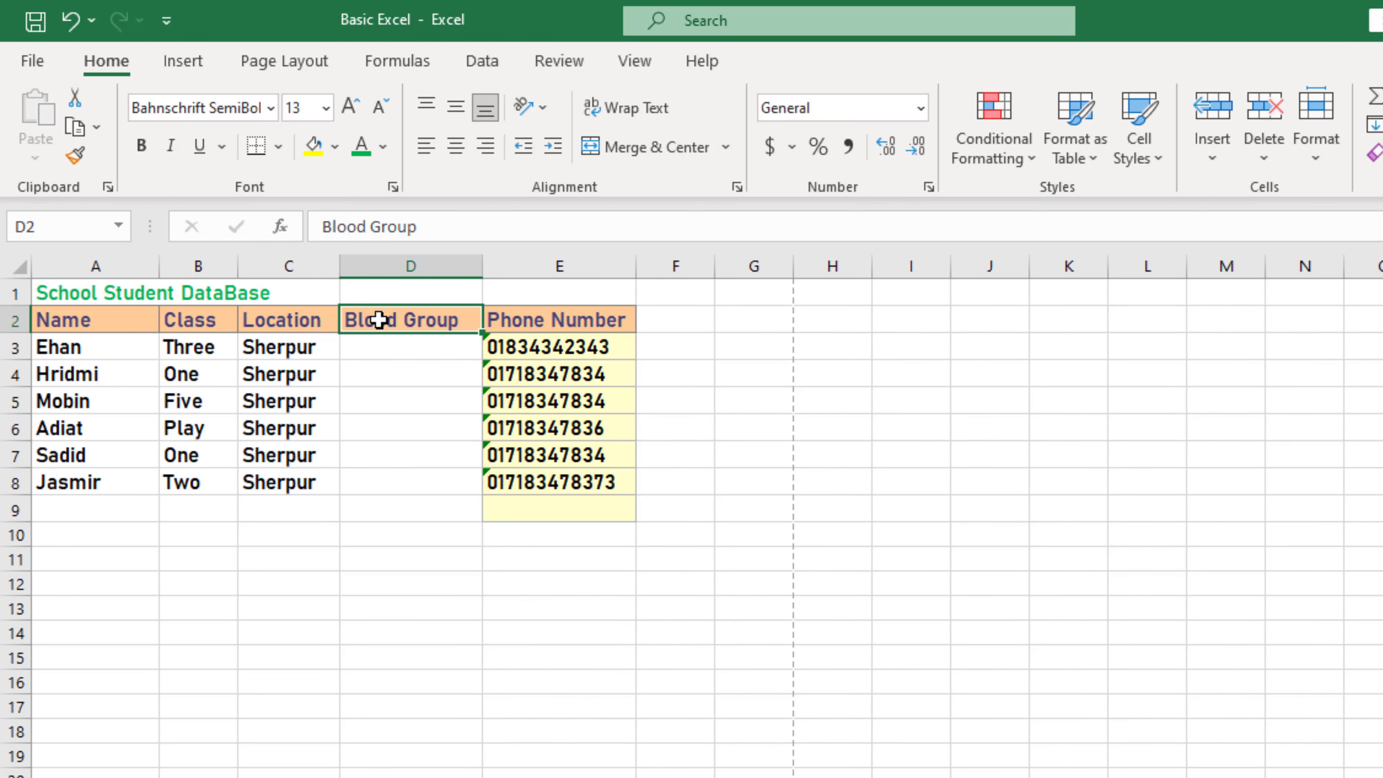
Step: Enter A+ as the first student's blood group, then select all of column D
click(397, 342)
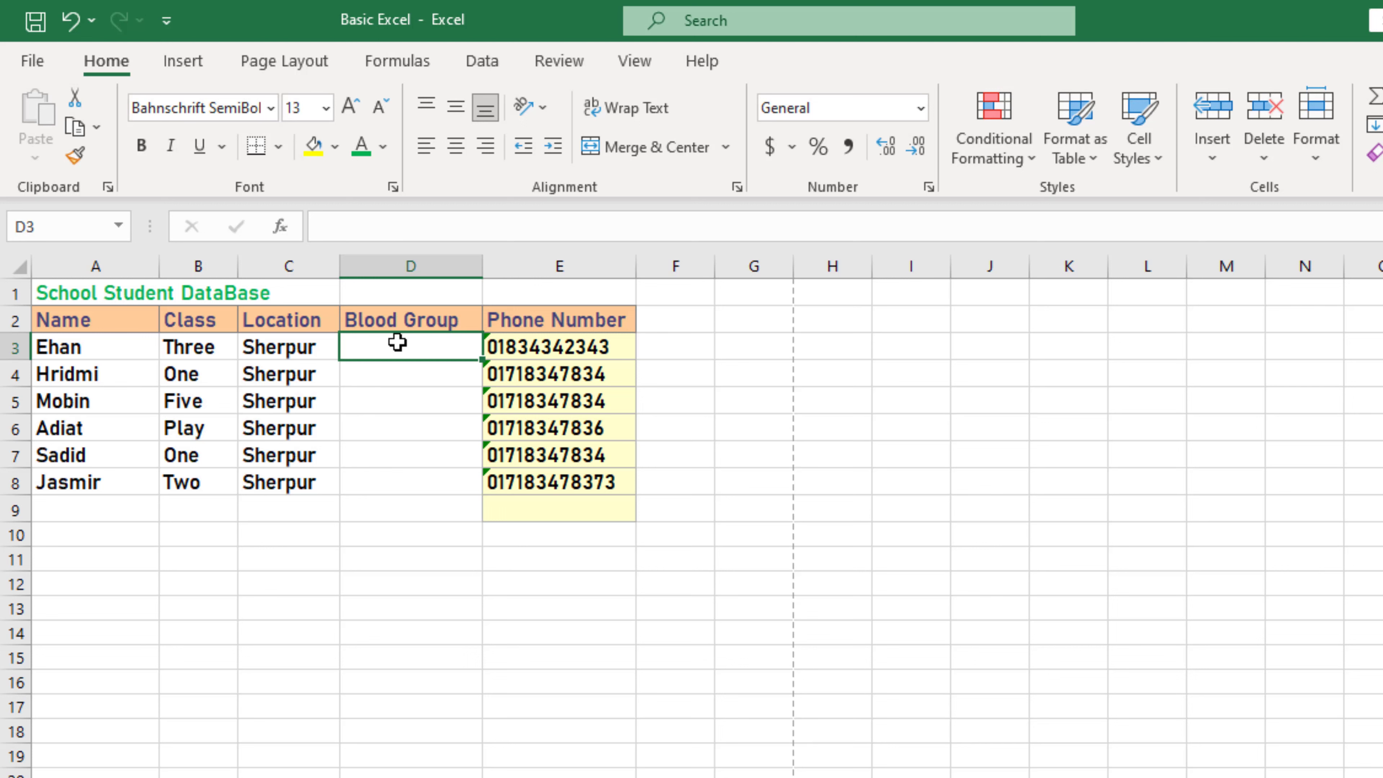
text(A)
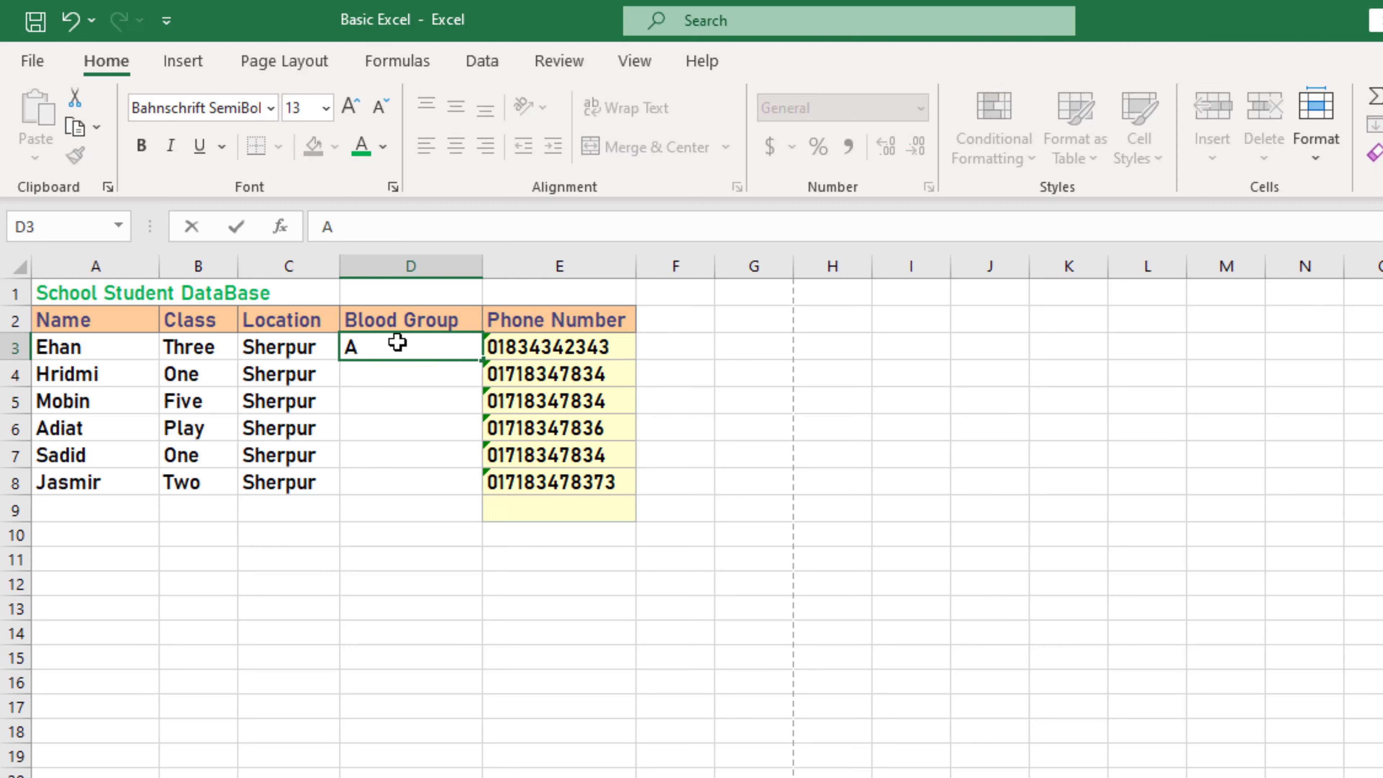
text(+)
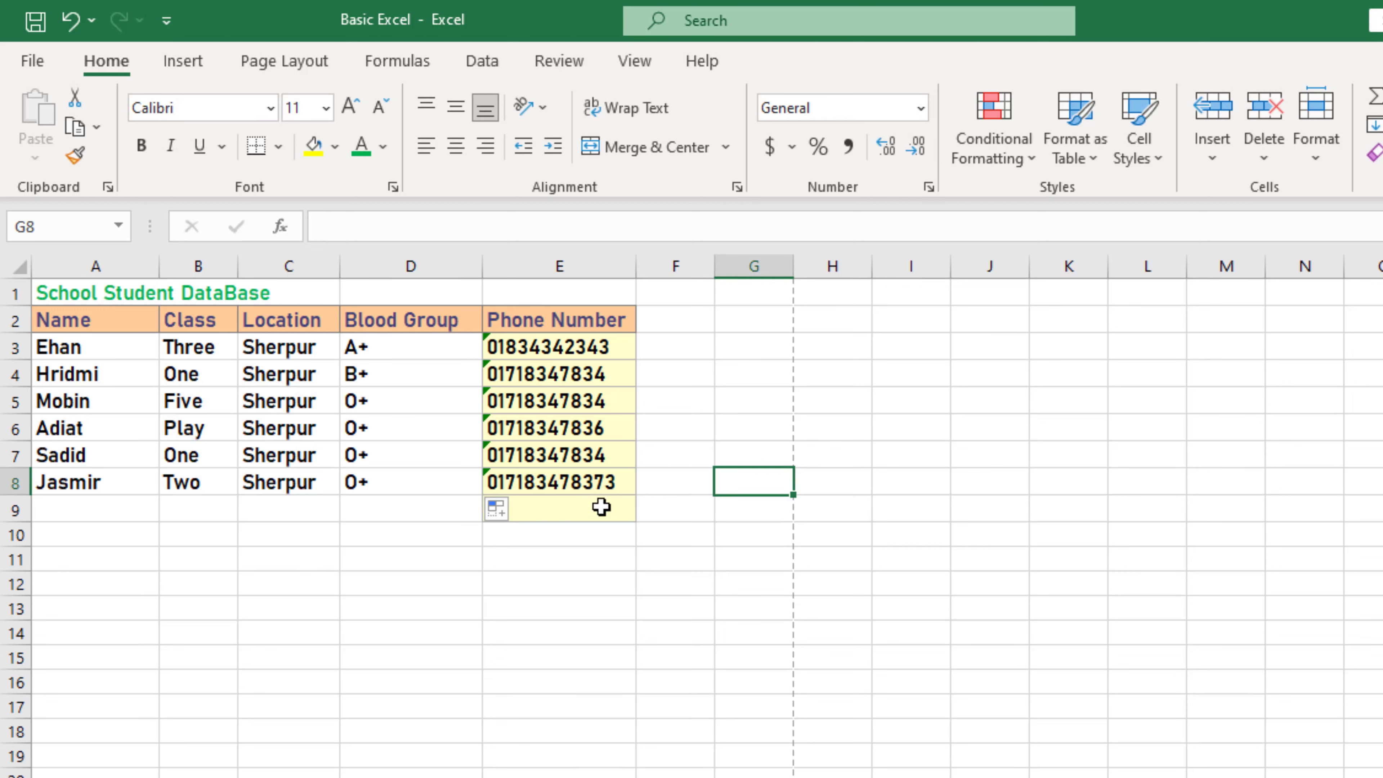
click(435, 320)
click(427, 253)
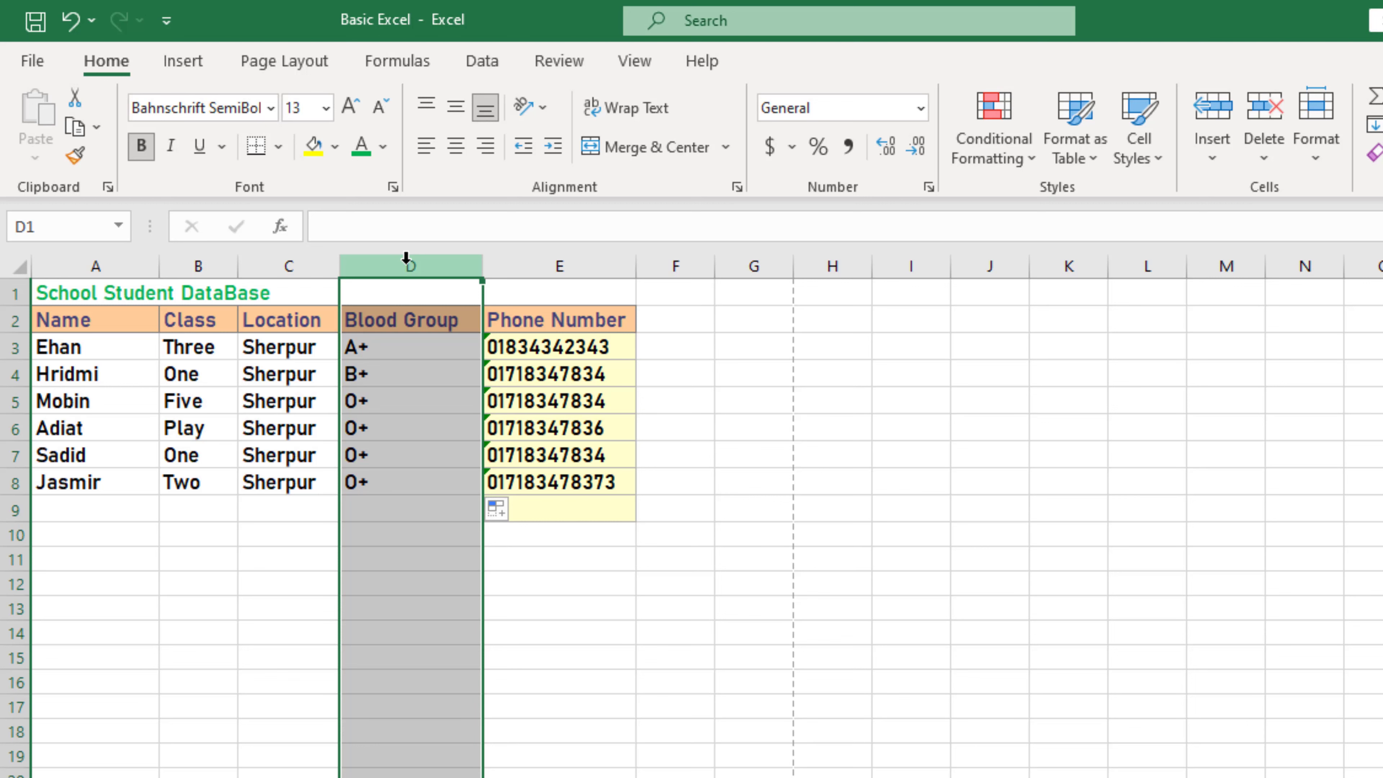
right_click(406, 259)
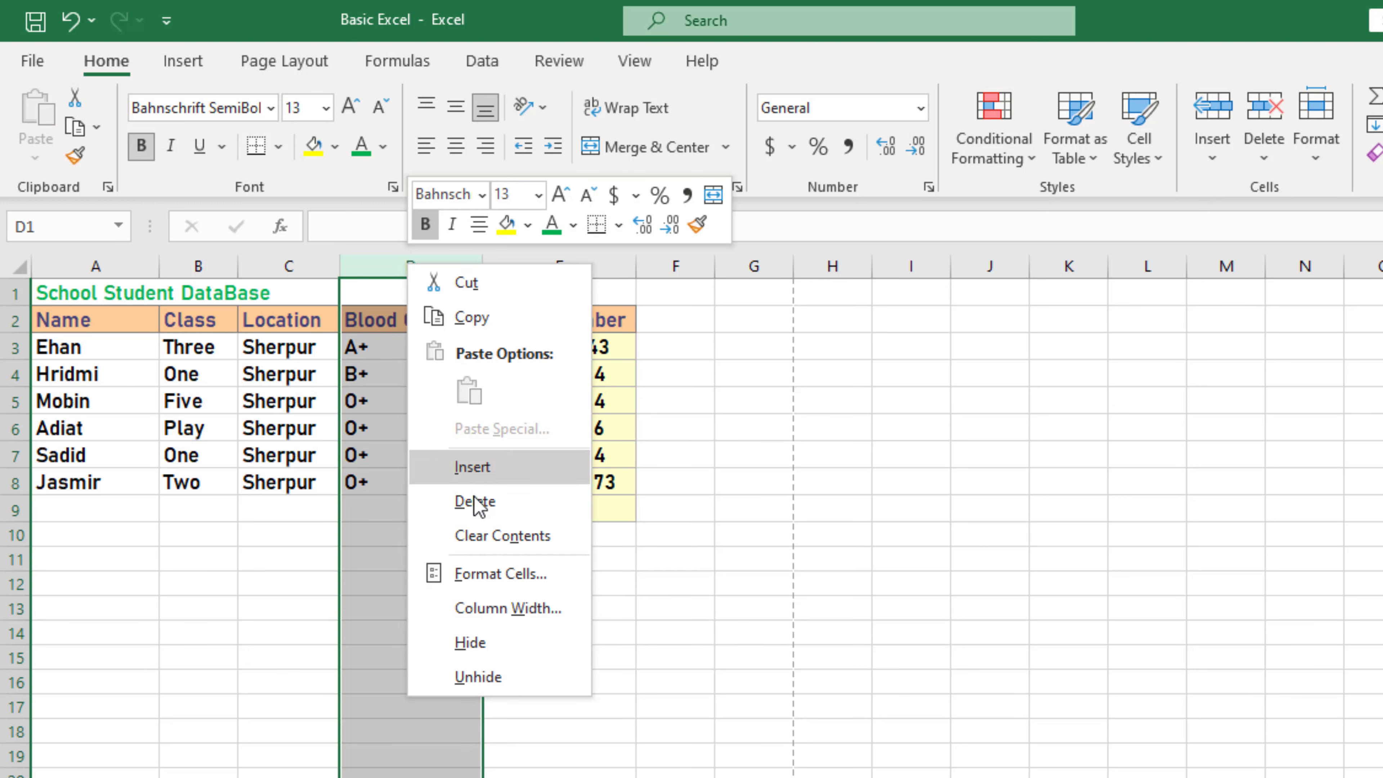
click(533, 501)
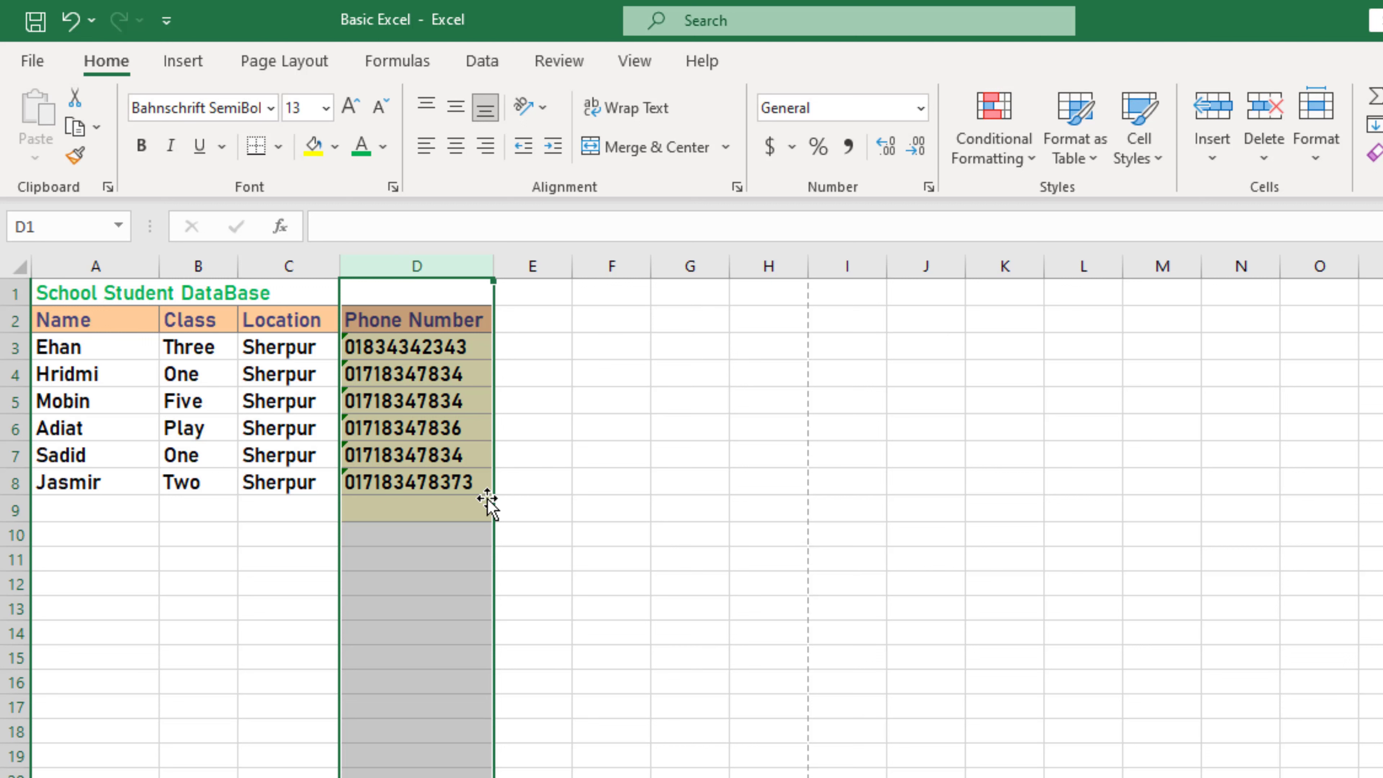
click(71, 22)
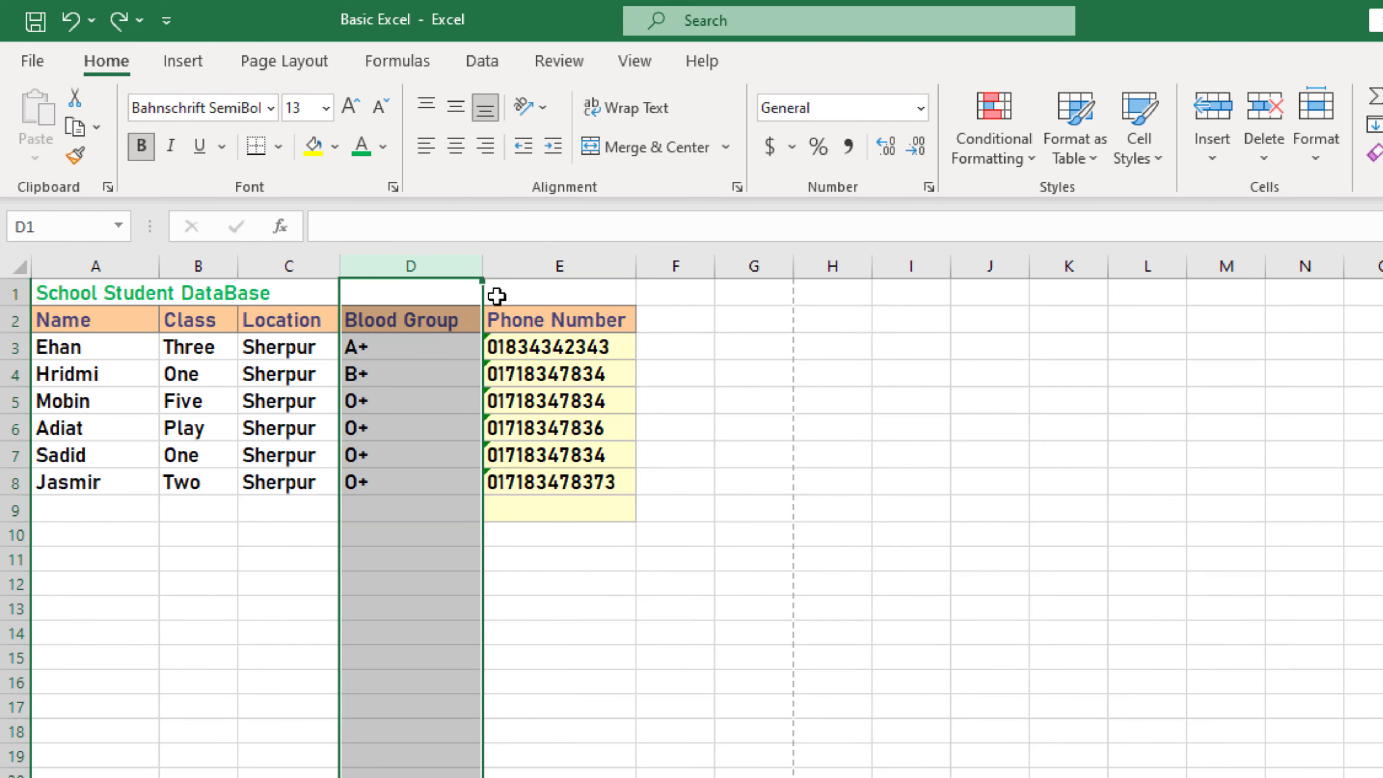
click(442, 321)
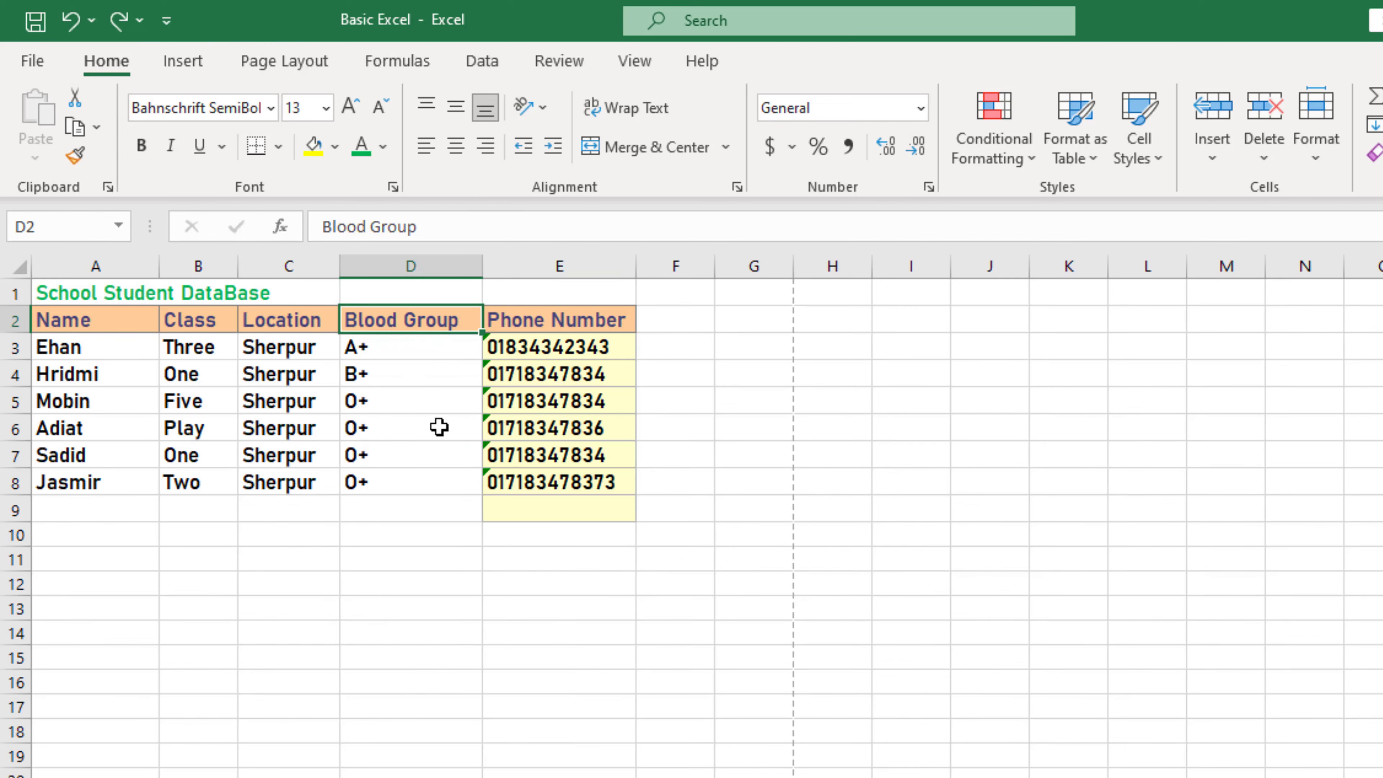
click(443, 264)
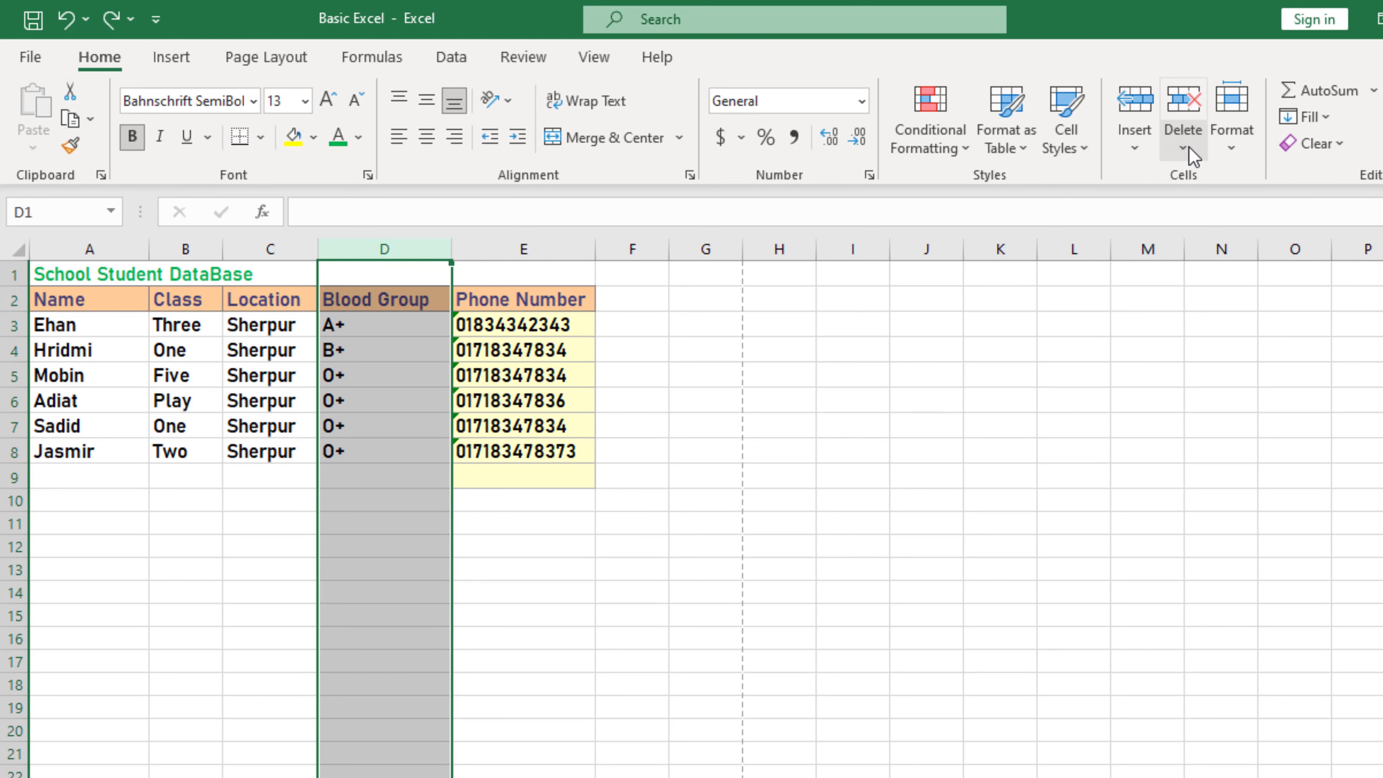
click(1192, 155)
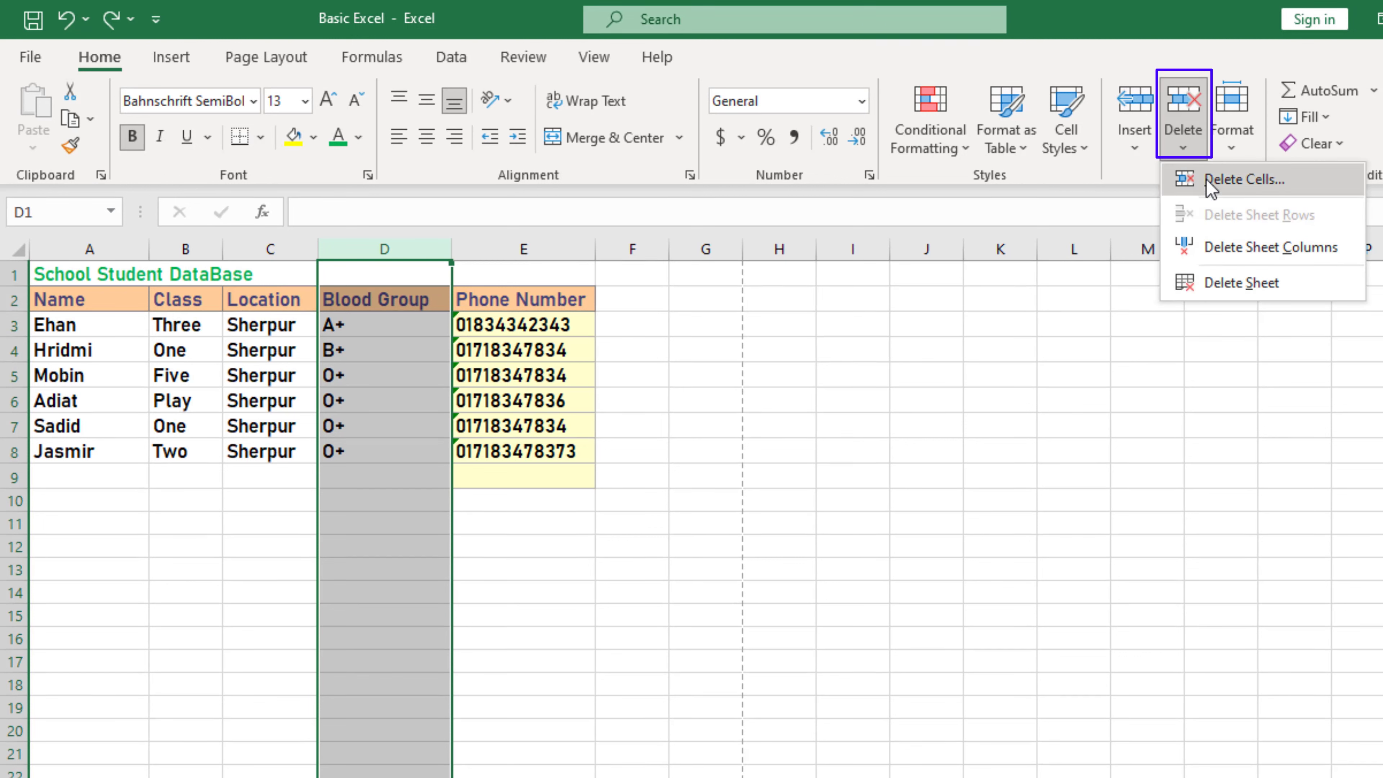
click(1244, 181)
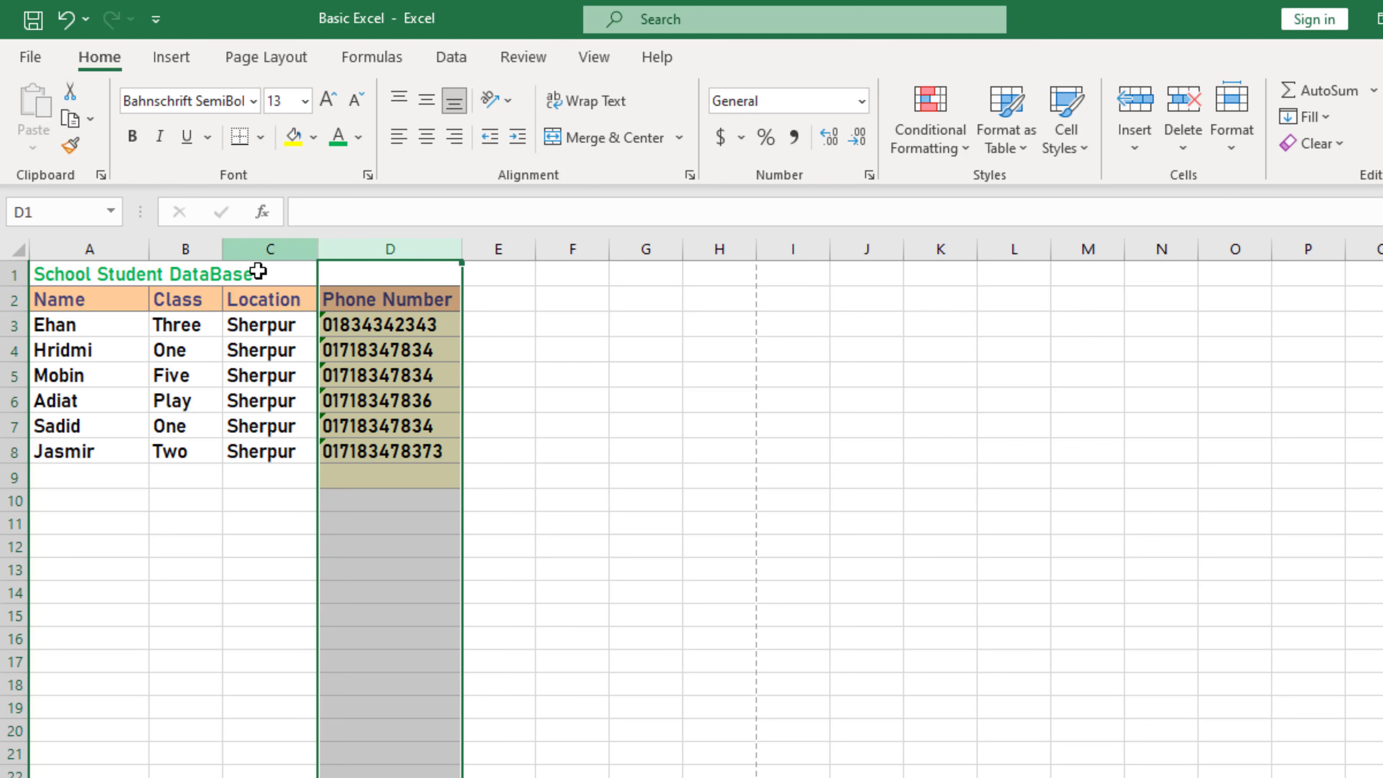
key(ctrl+z)
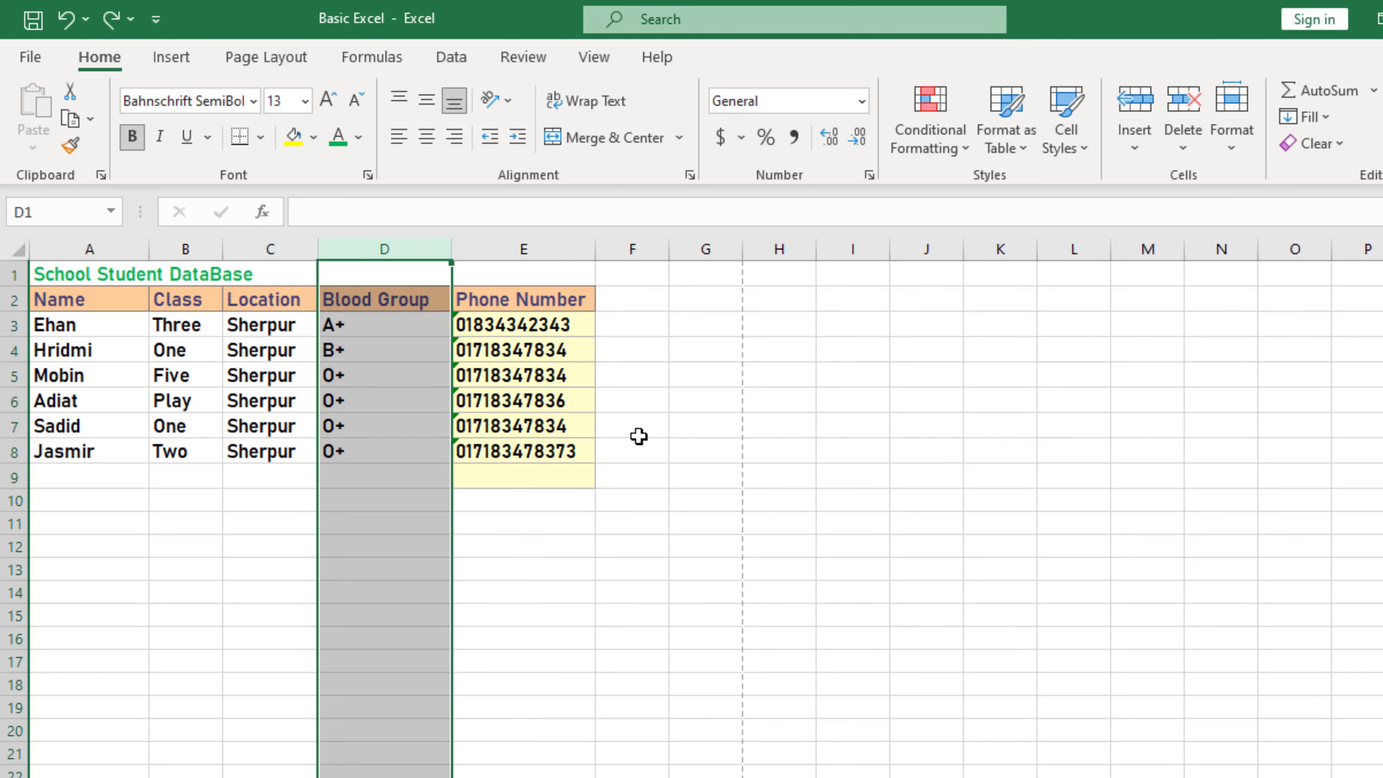
click(1183, 146)
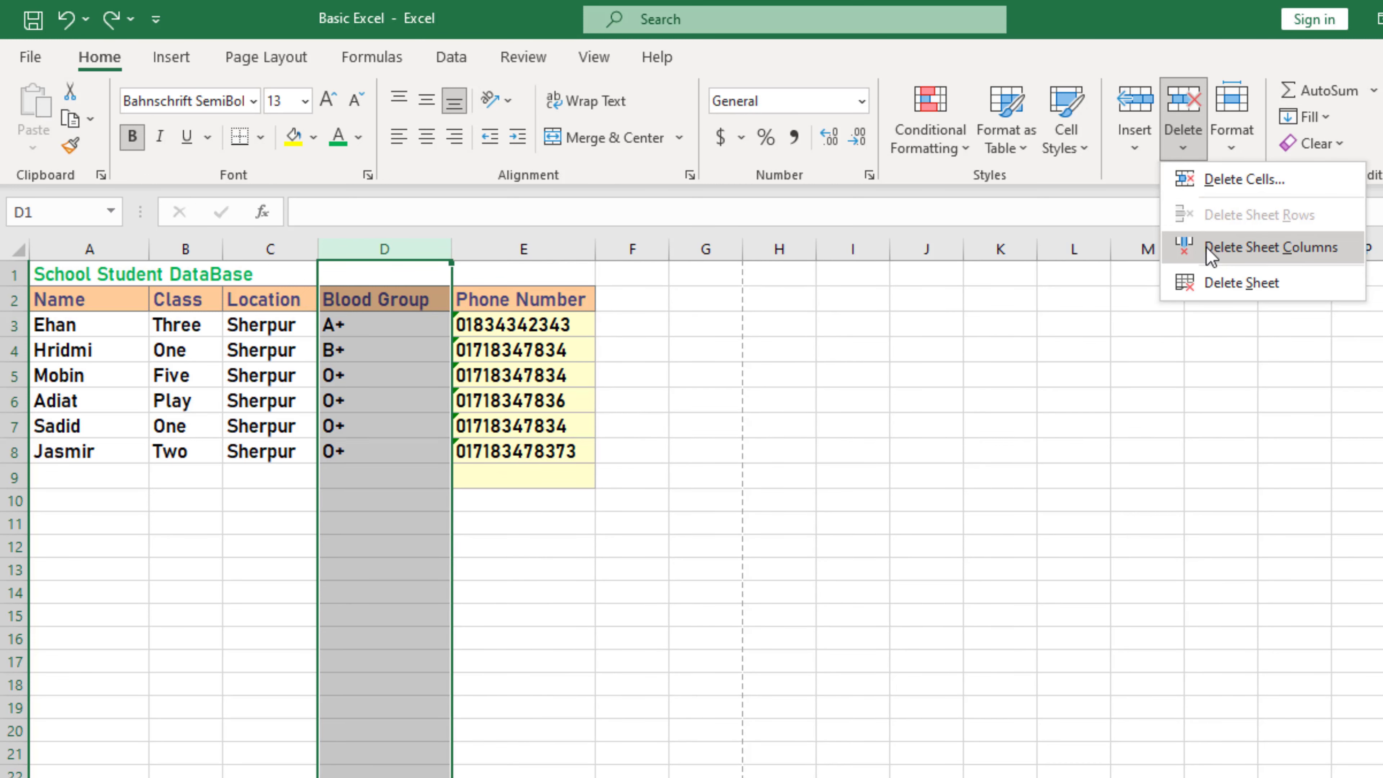
click(1298, 261)
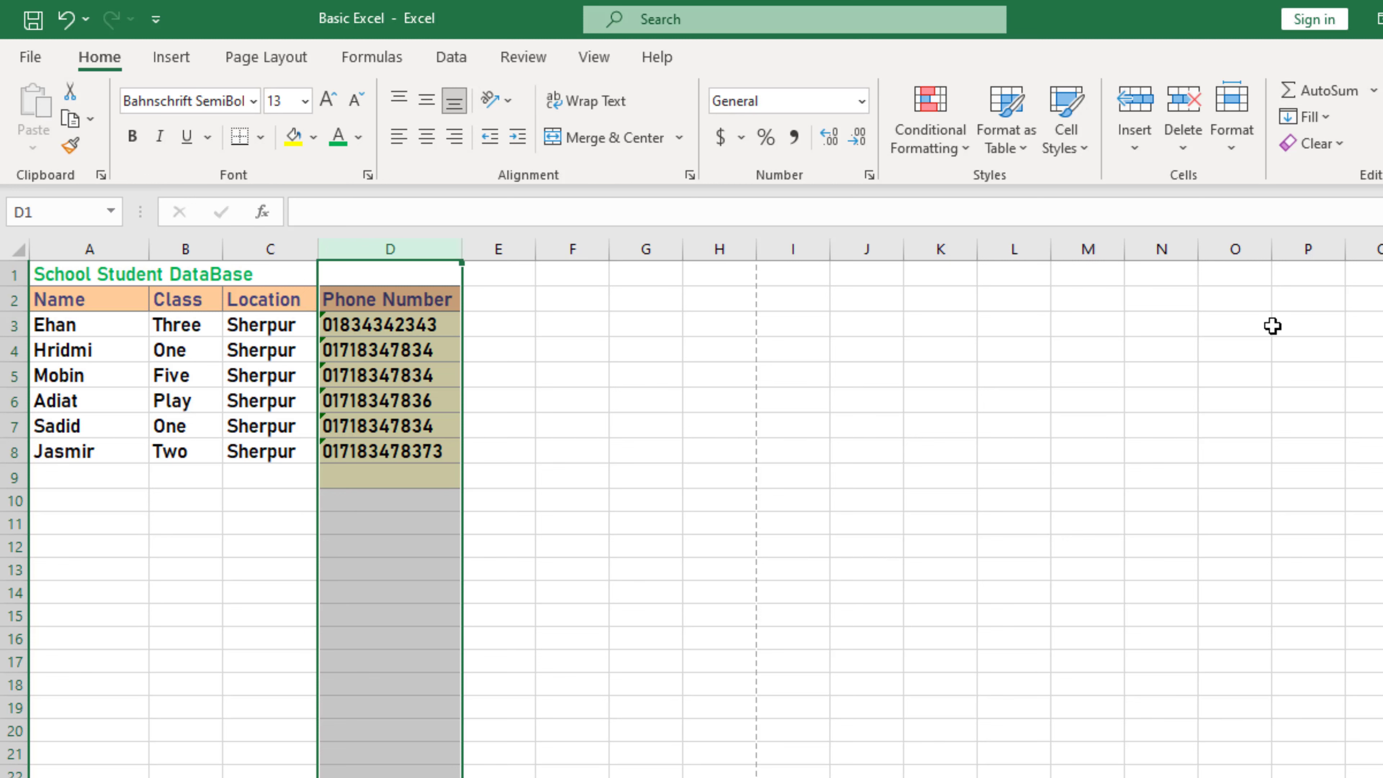
key(ctrl+z)
Step: Select the Blood Group header cell, then the entire row 6
click(419, 304)
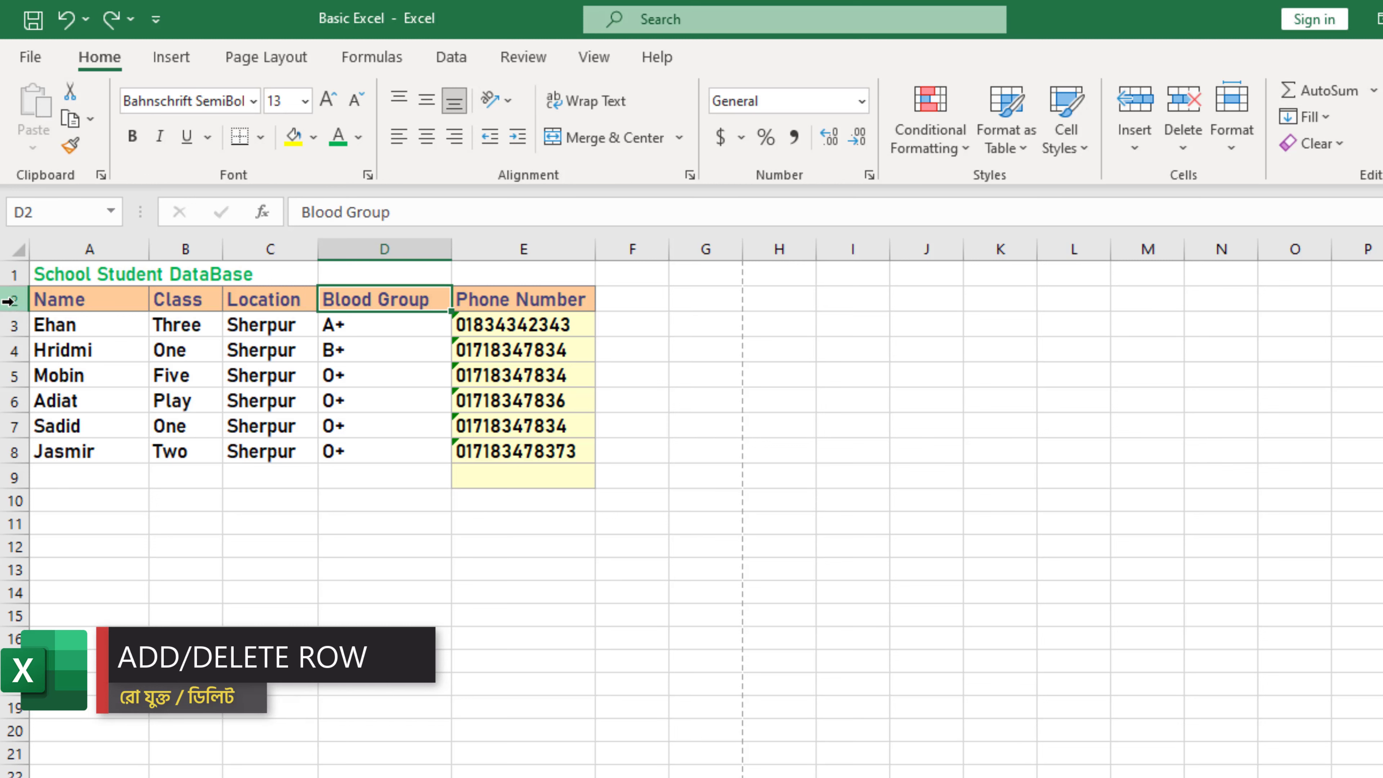
click(10, 401)
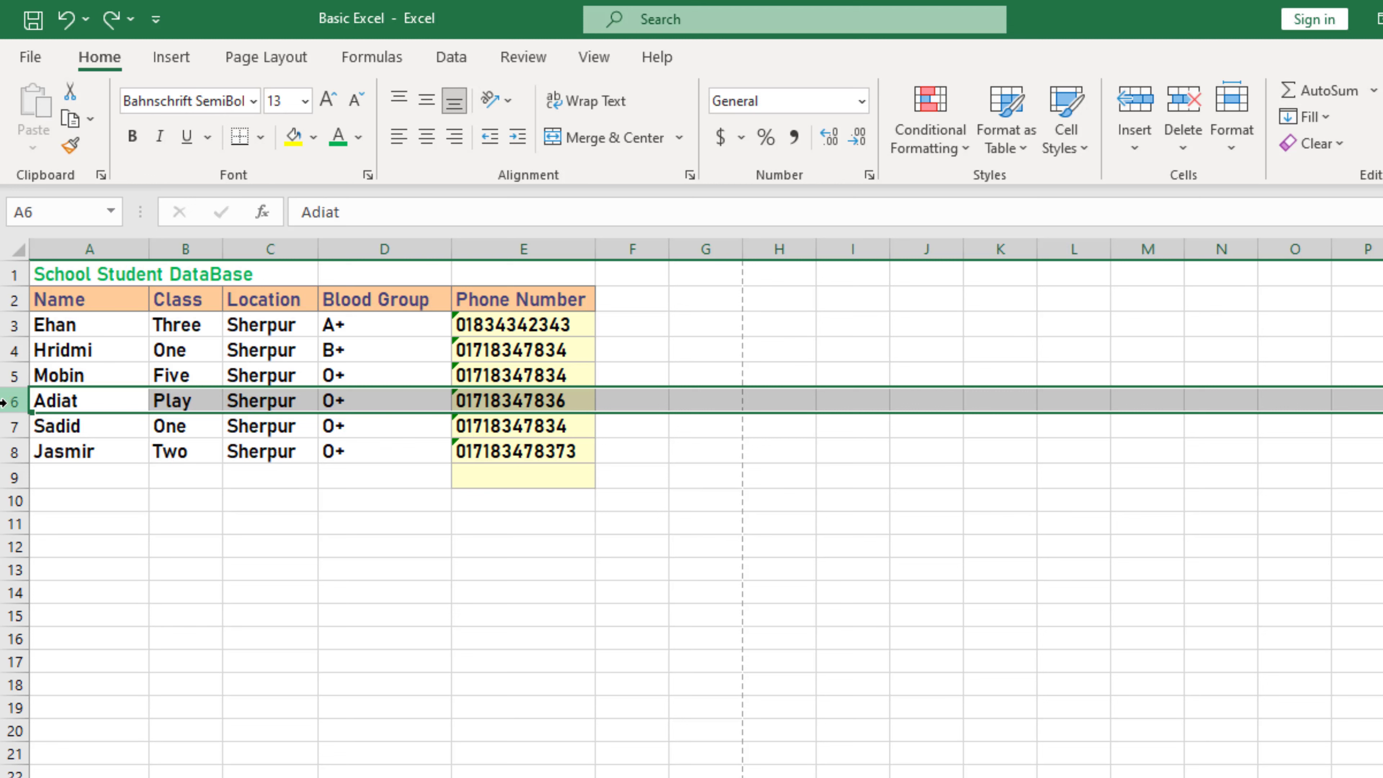
Step: Insert a blank row at row 6 and select cells along the new row
right_click(14, 402)
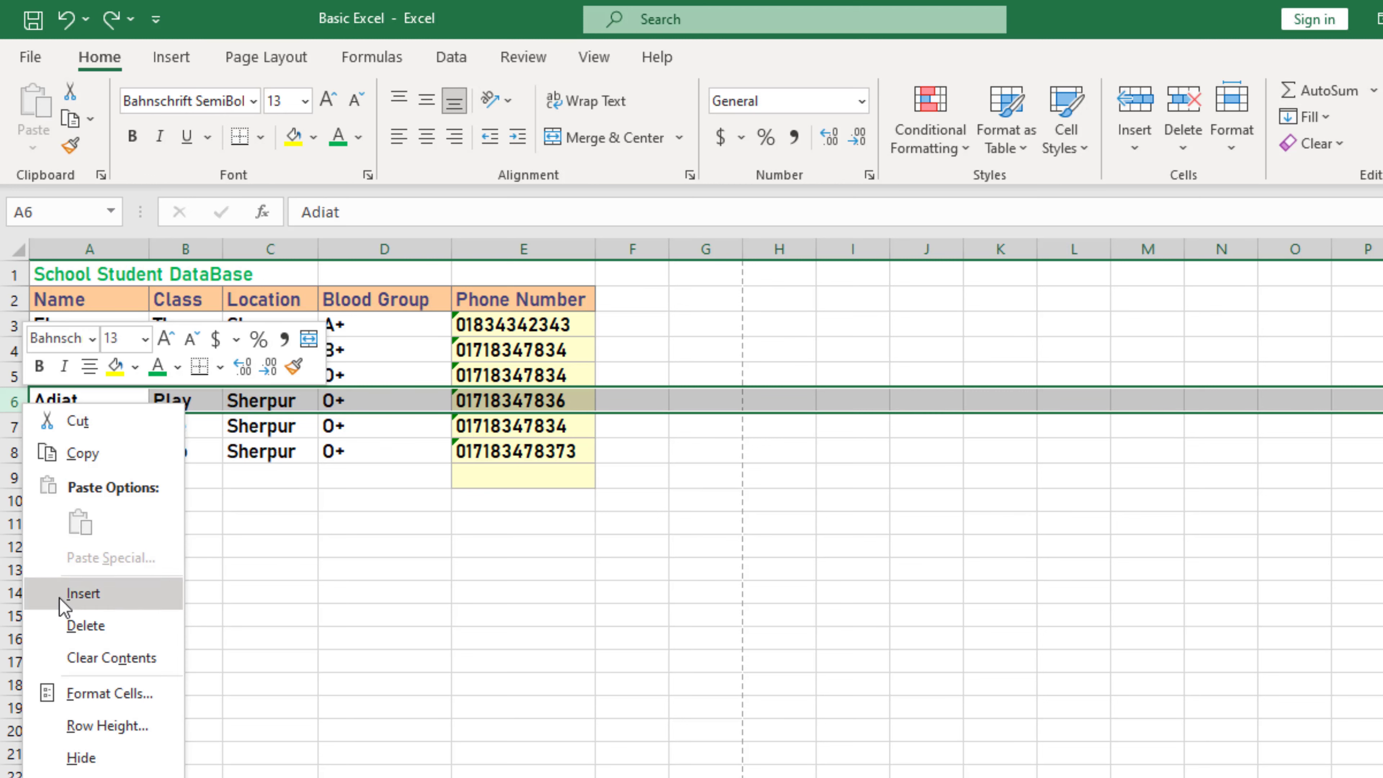
click(91, 600)
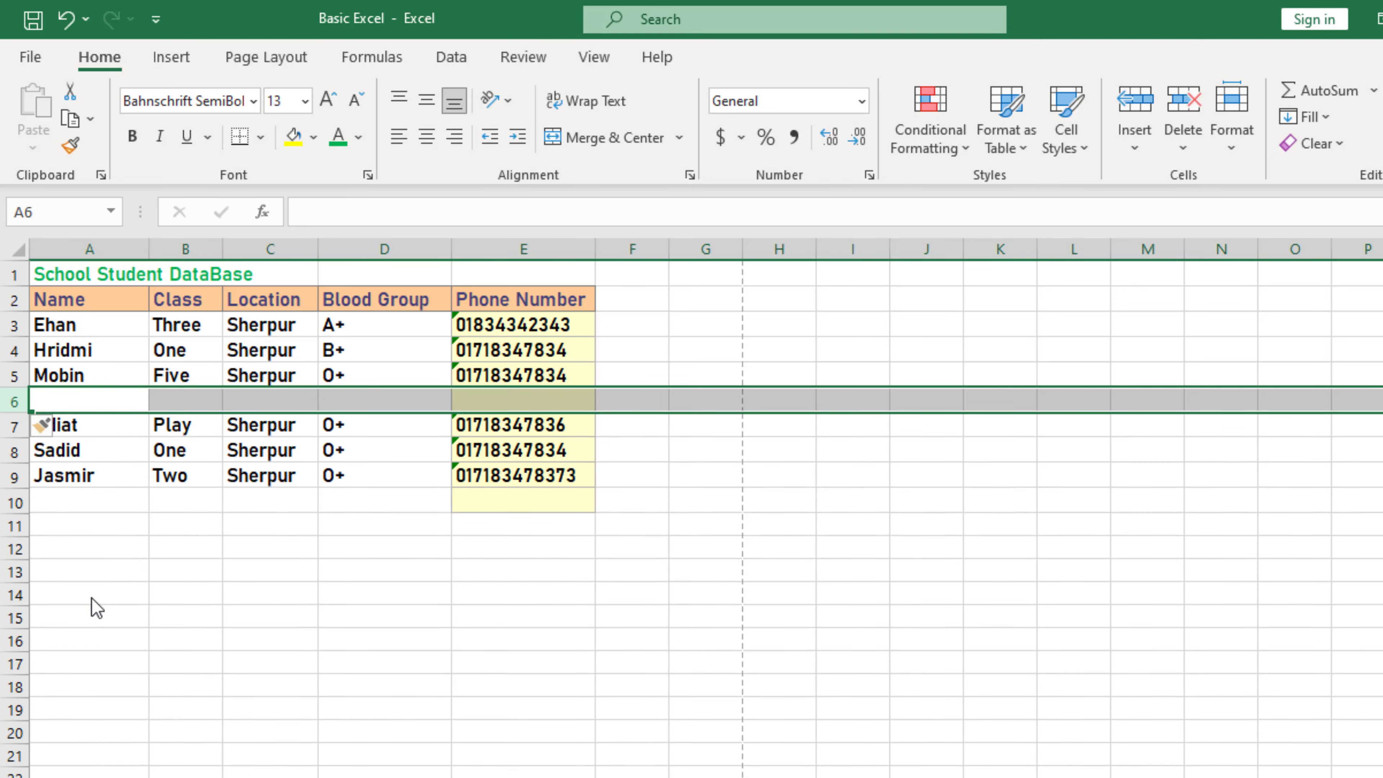
click(83, 403)
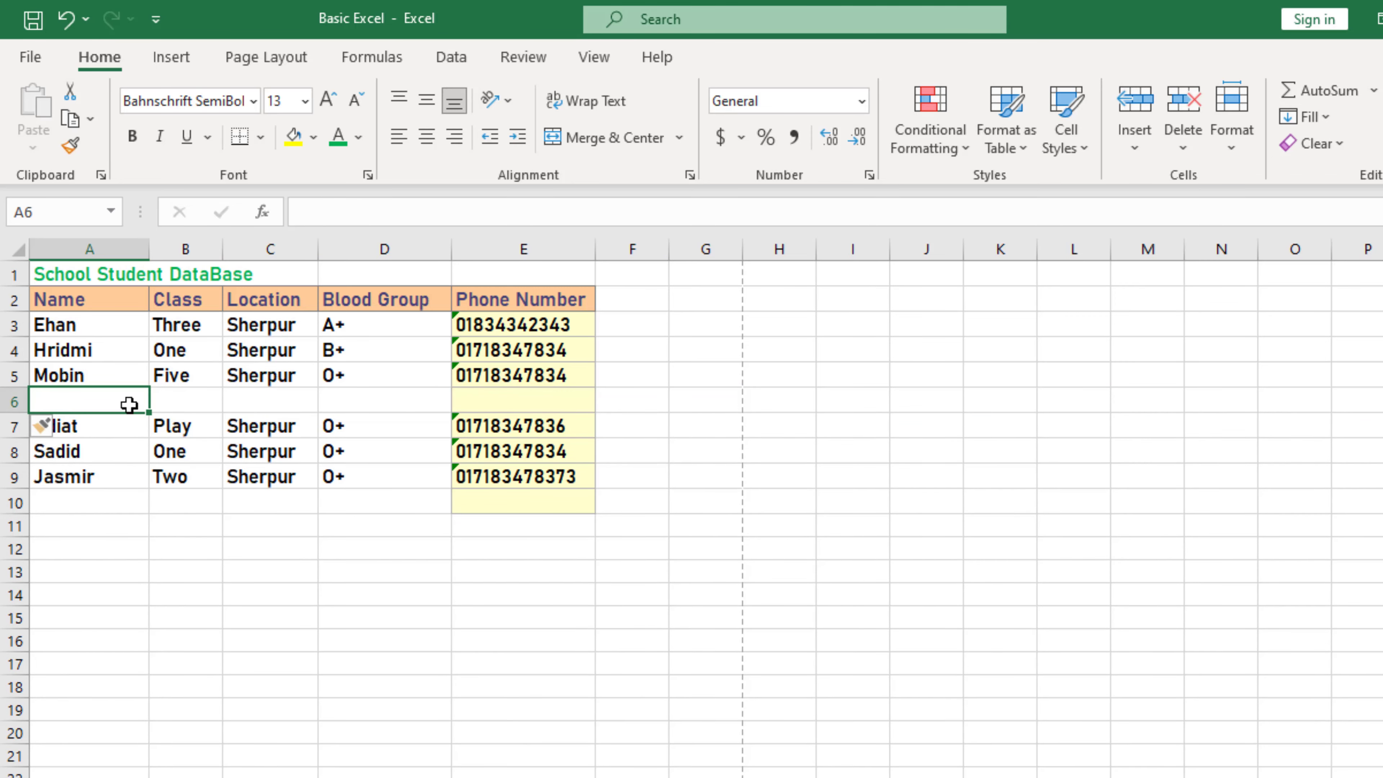
click(201, 402)
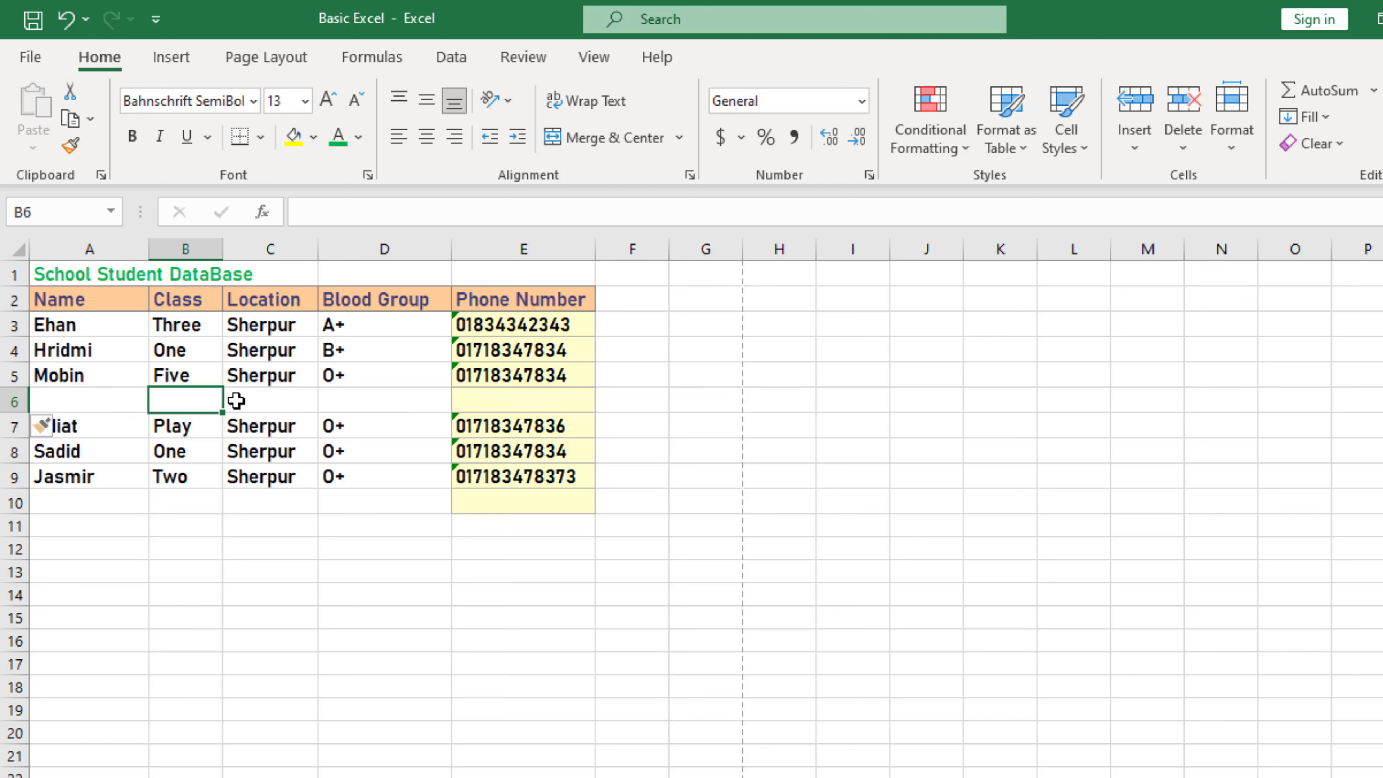
click(262, 402)
click(82, 402)
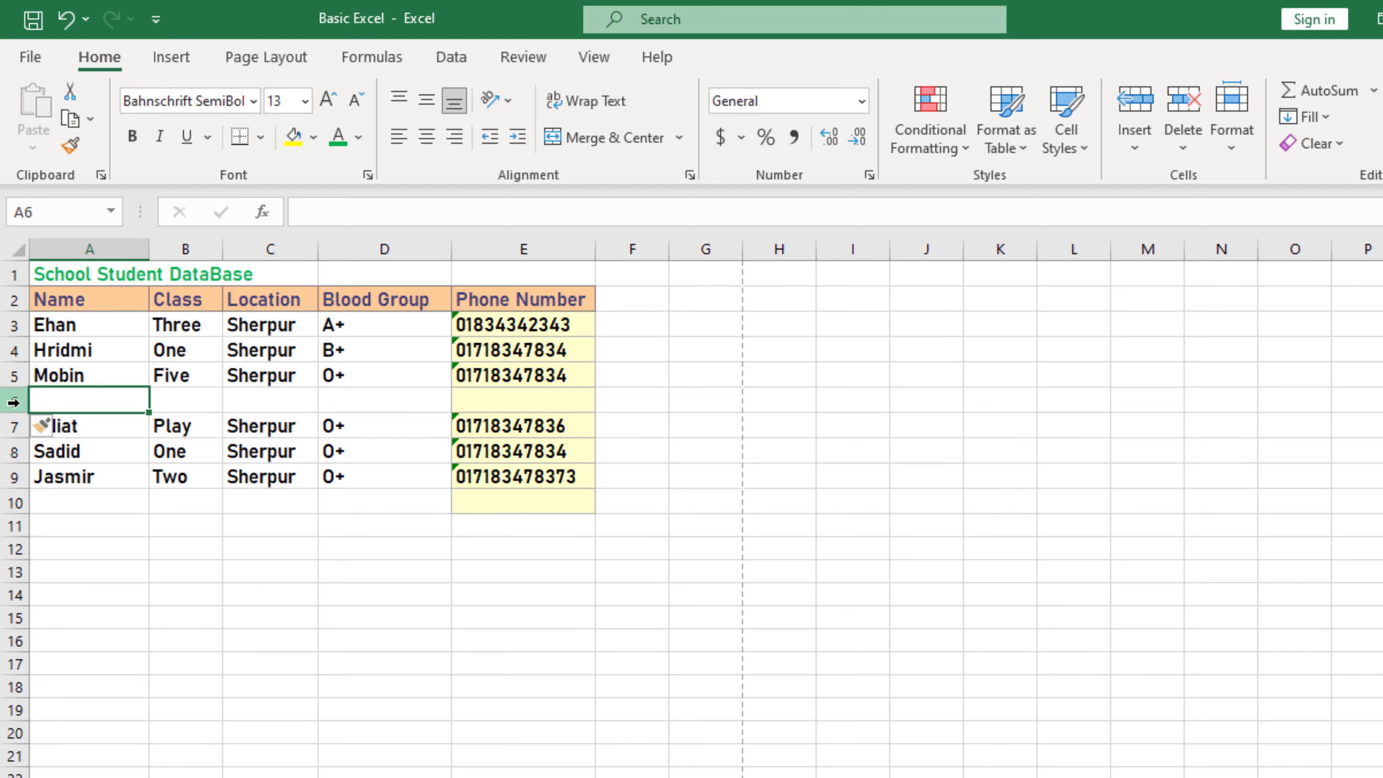
click(270, 403)
click(384, 404)
Step: Type the new student's name into A6, then reselect row 6
click(77, 404)
text(Rafa)
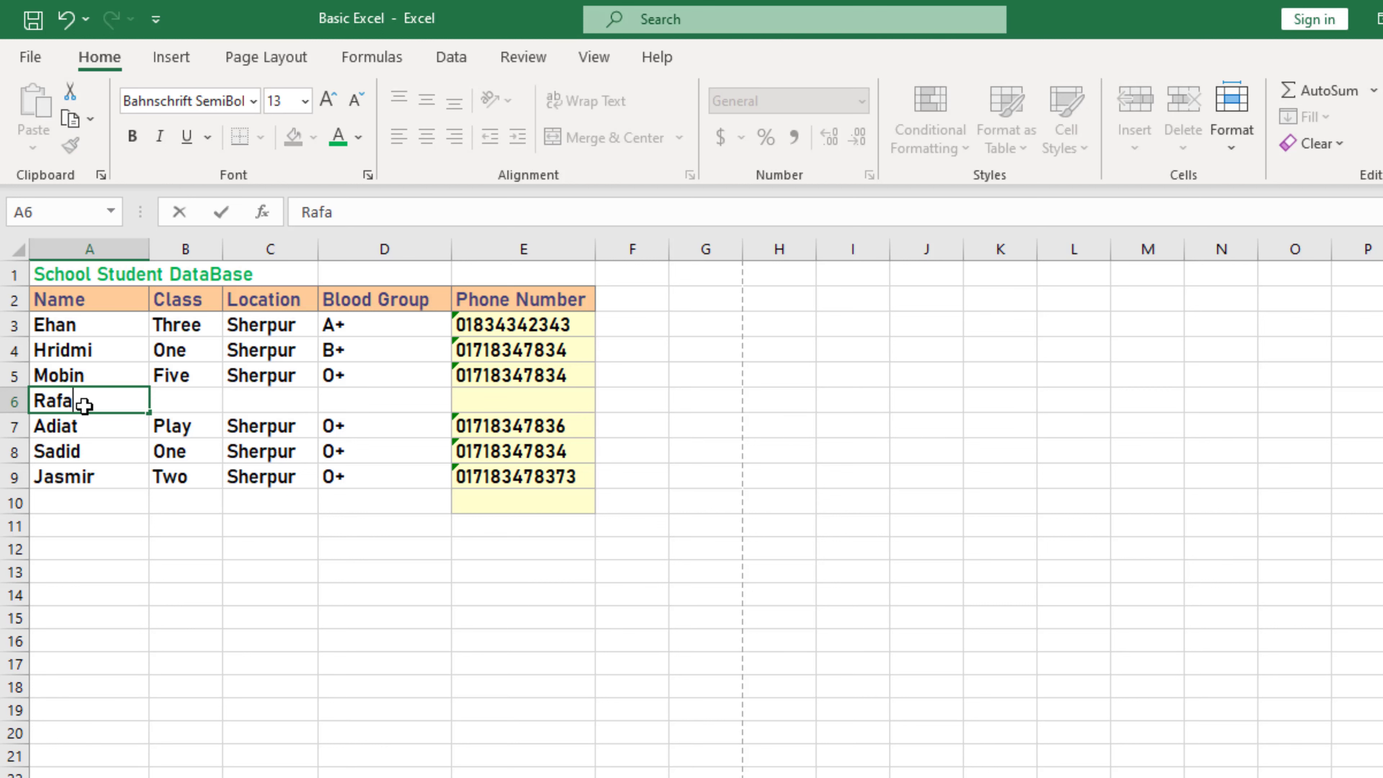
click(182, 401)
click(60, 402)
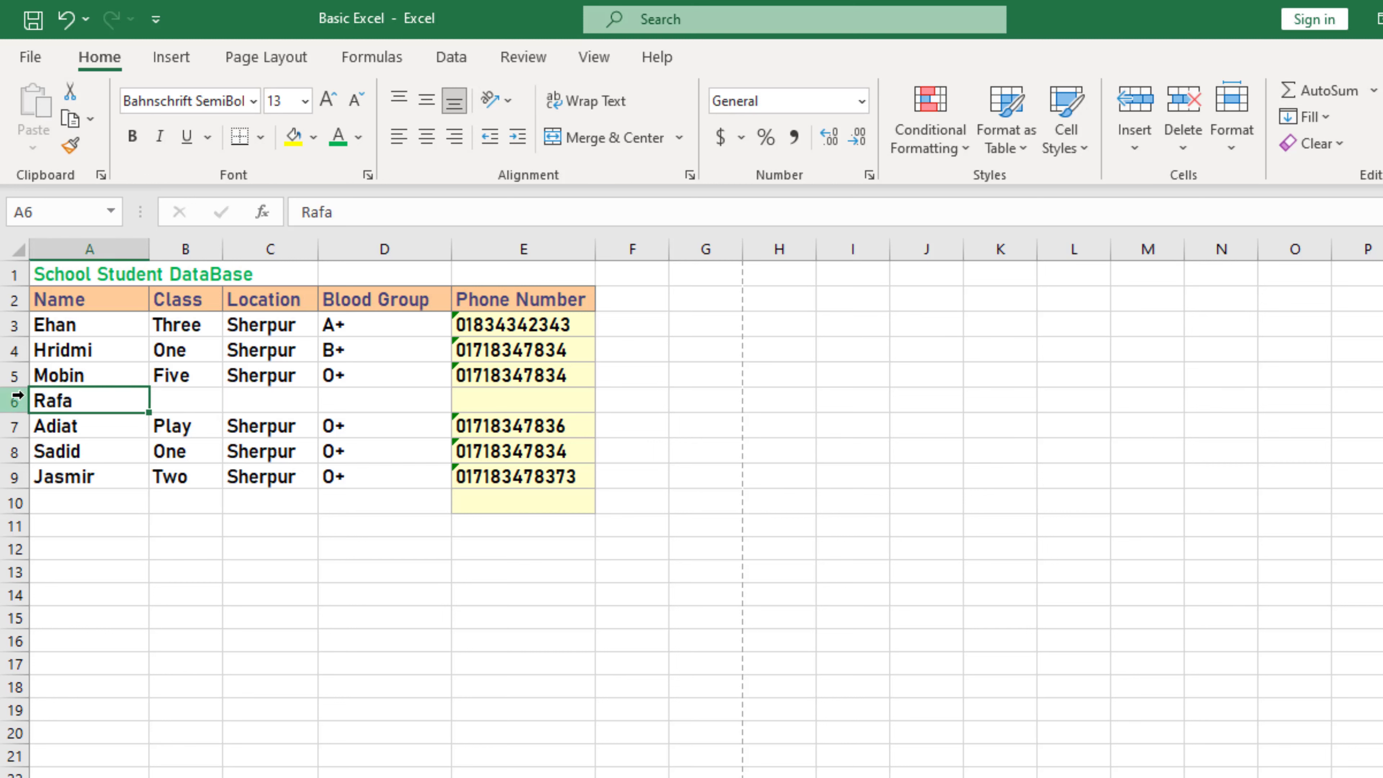
click(14, 401)
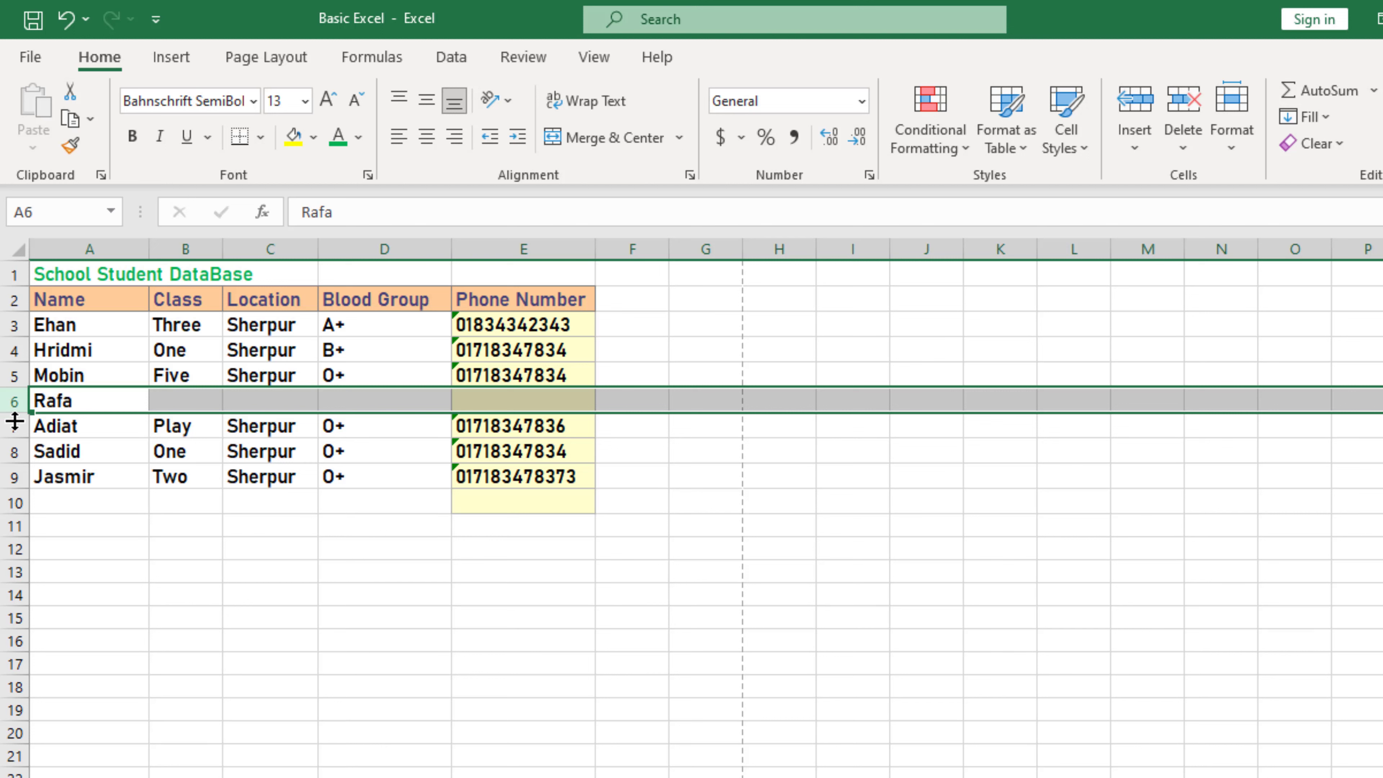
Step: Delete the added row 6, then show the row options under Home's Delete and Insert menus
right_click(12, 402)
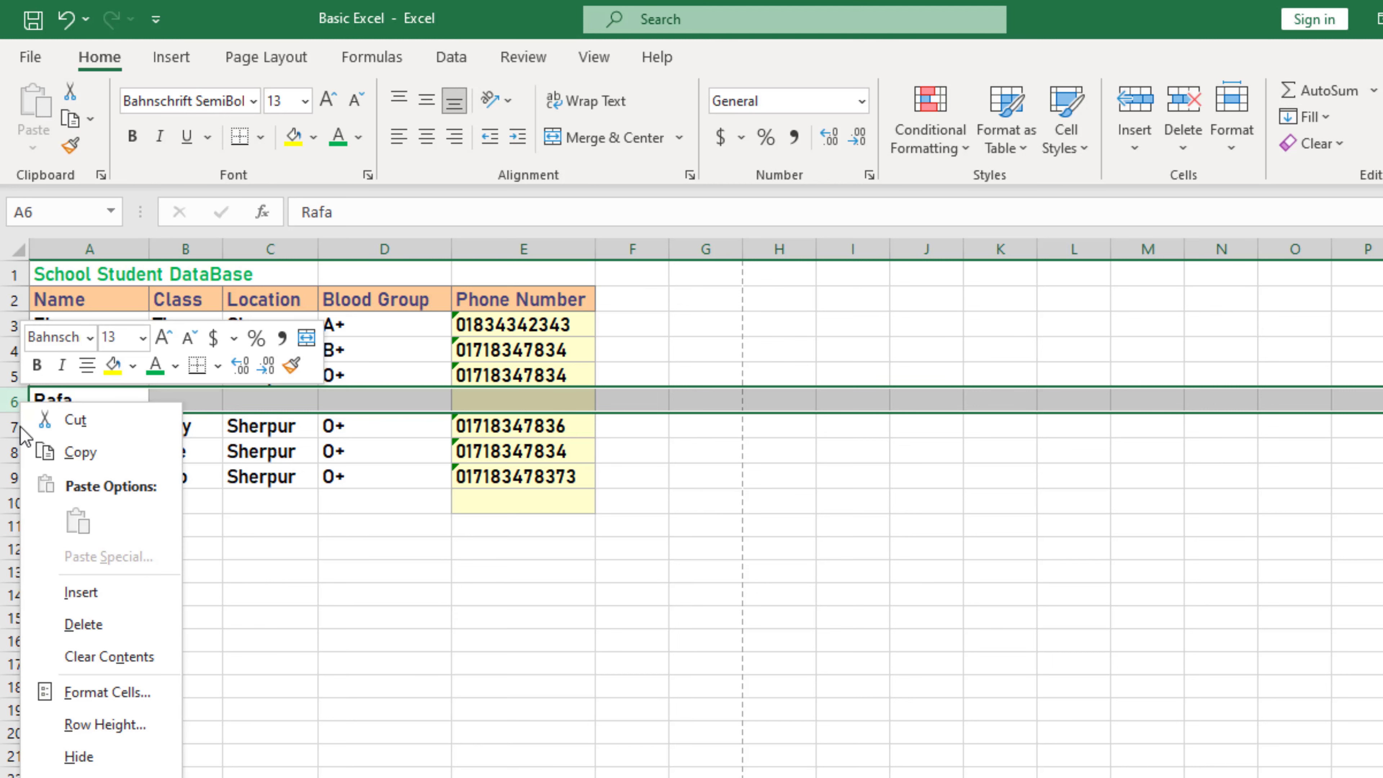
click(91, 625)
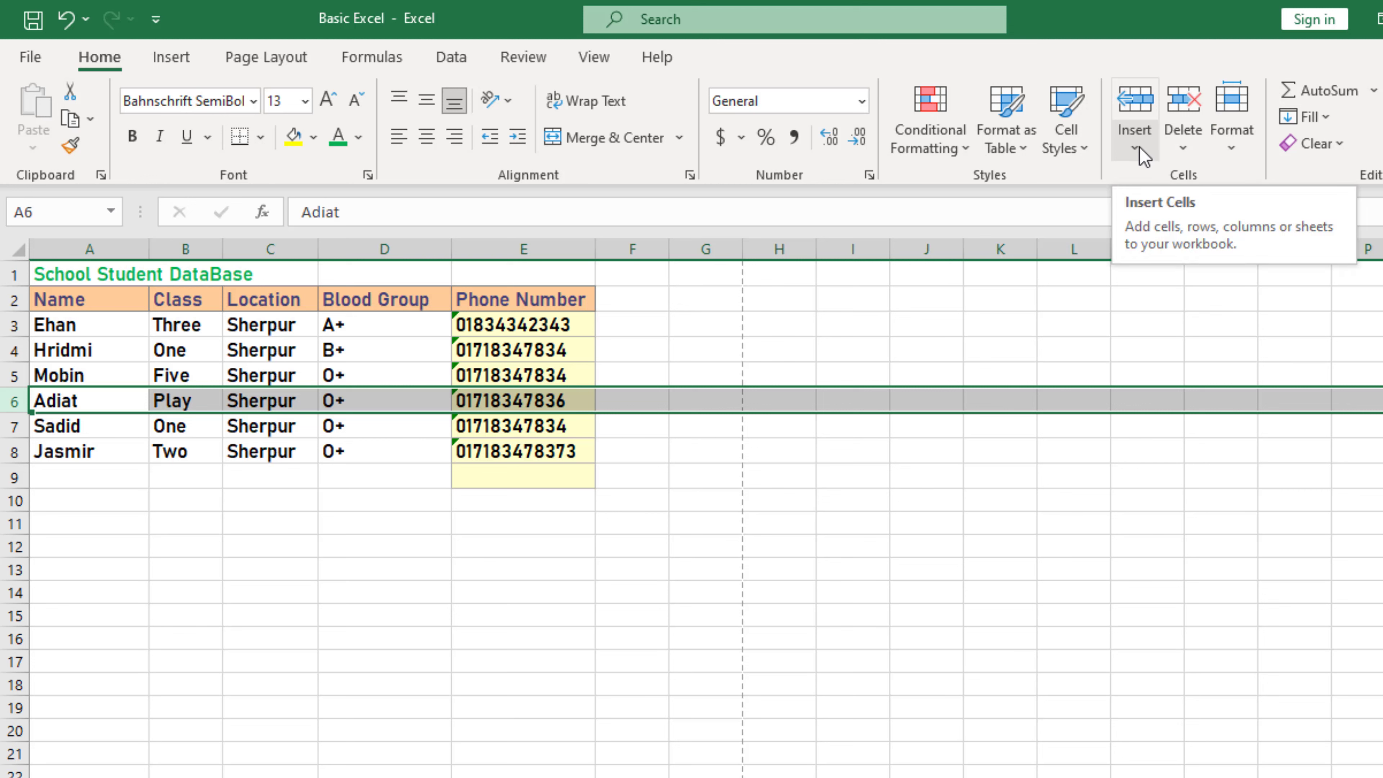
click(1183, 145)
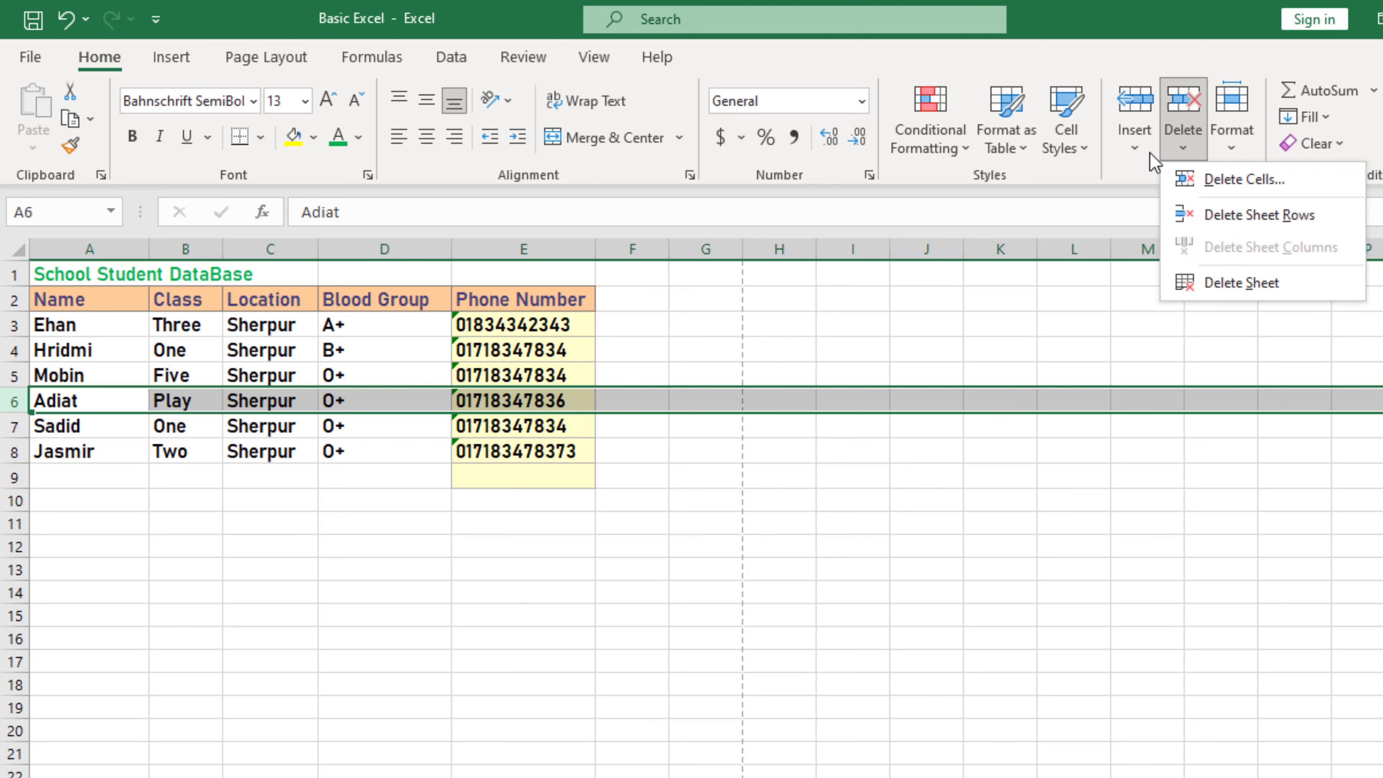
click(1135, 148)
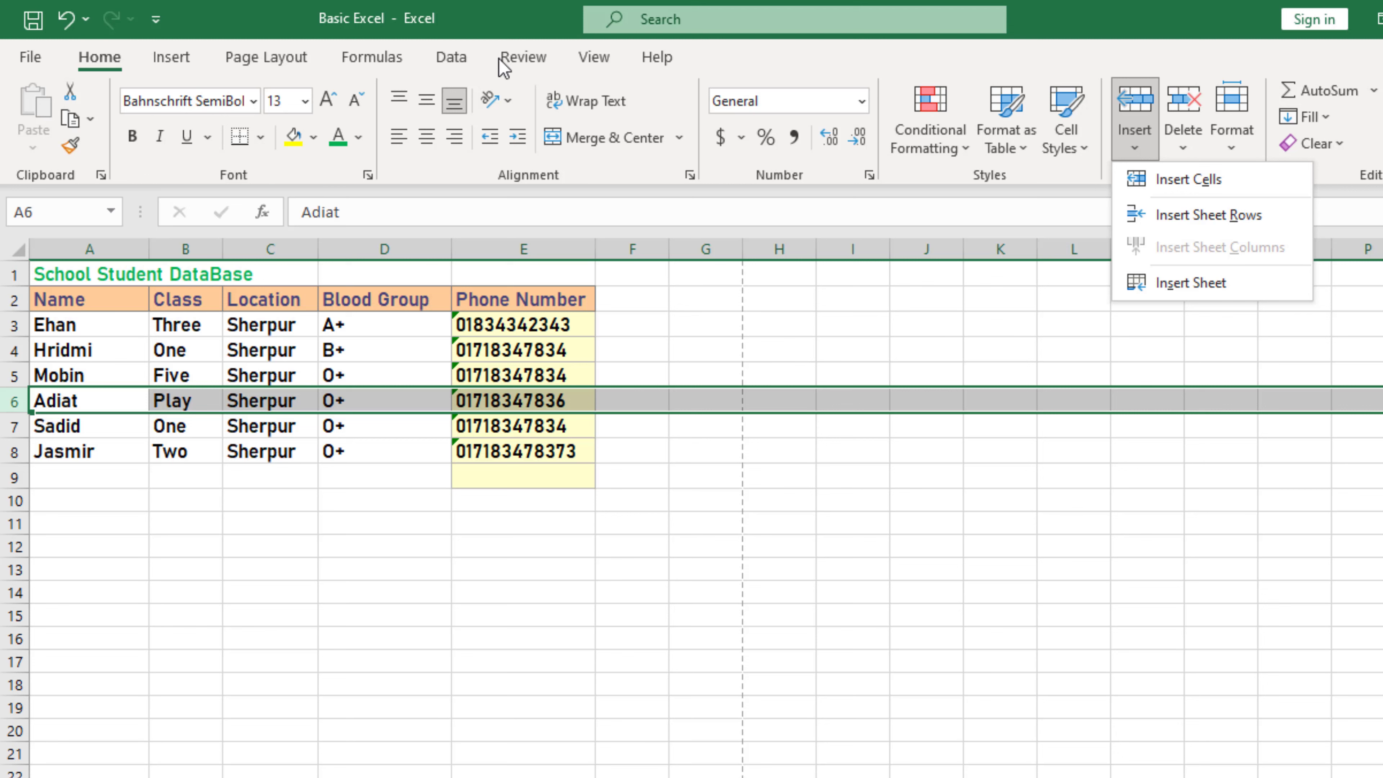
click(426, 485)
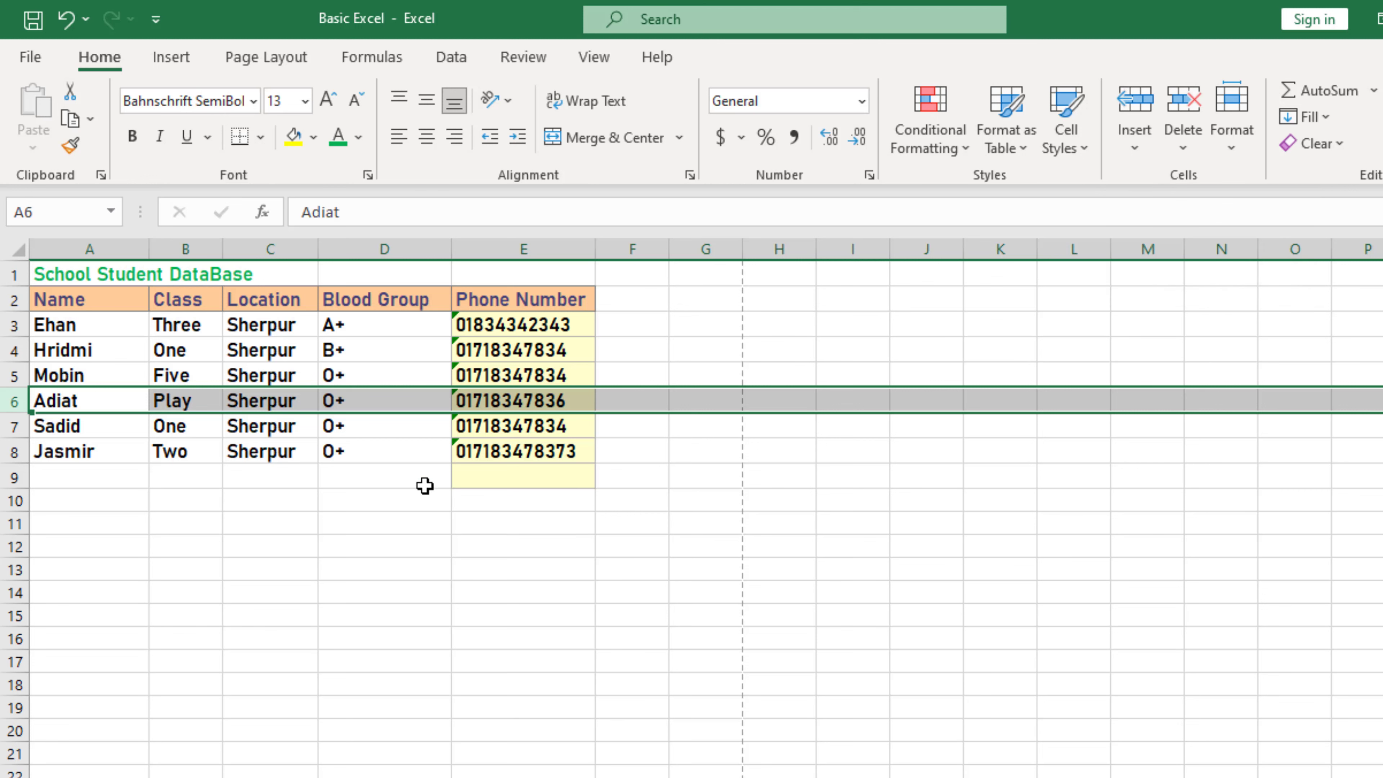
click(426, 485)
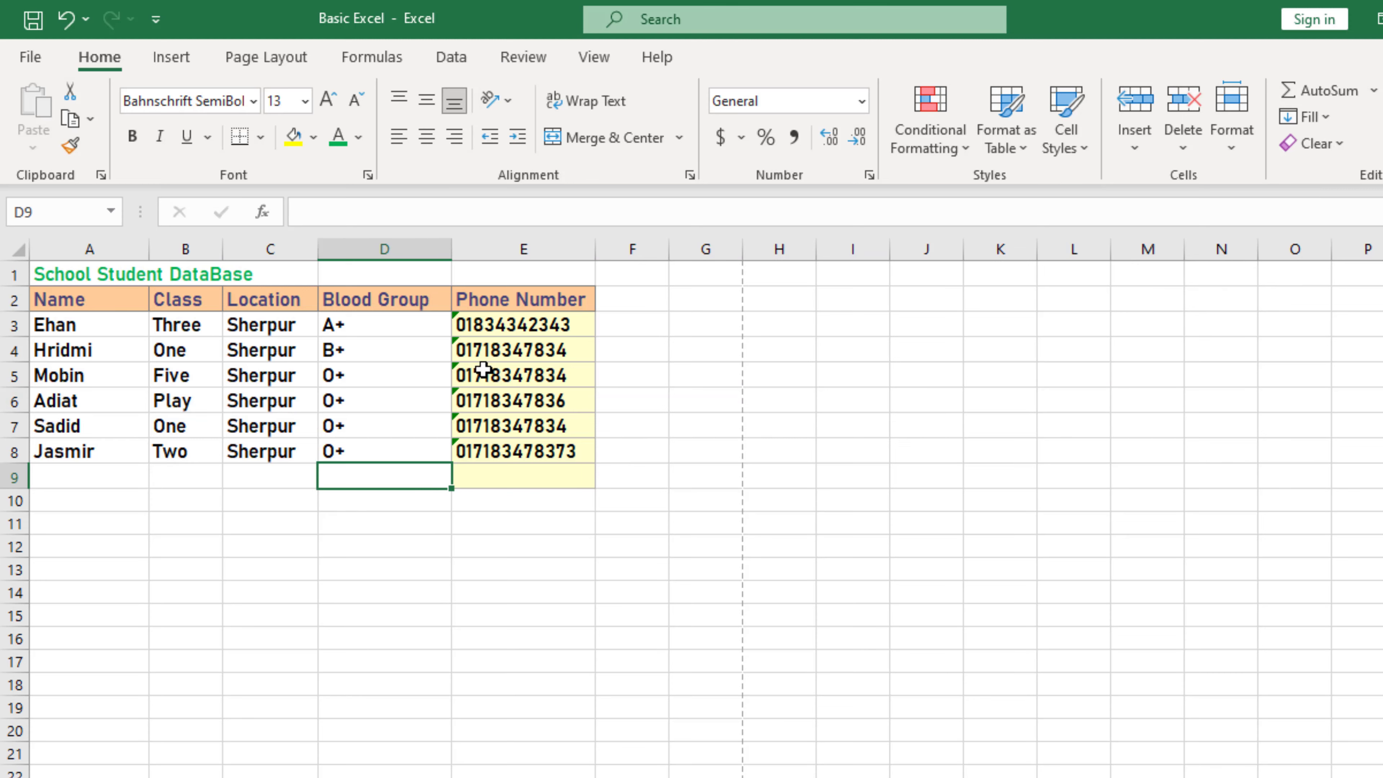